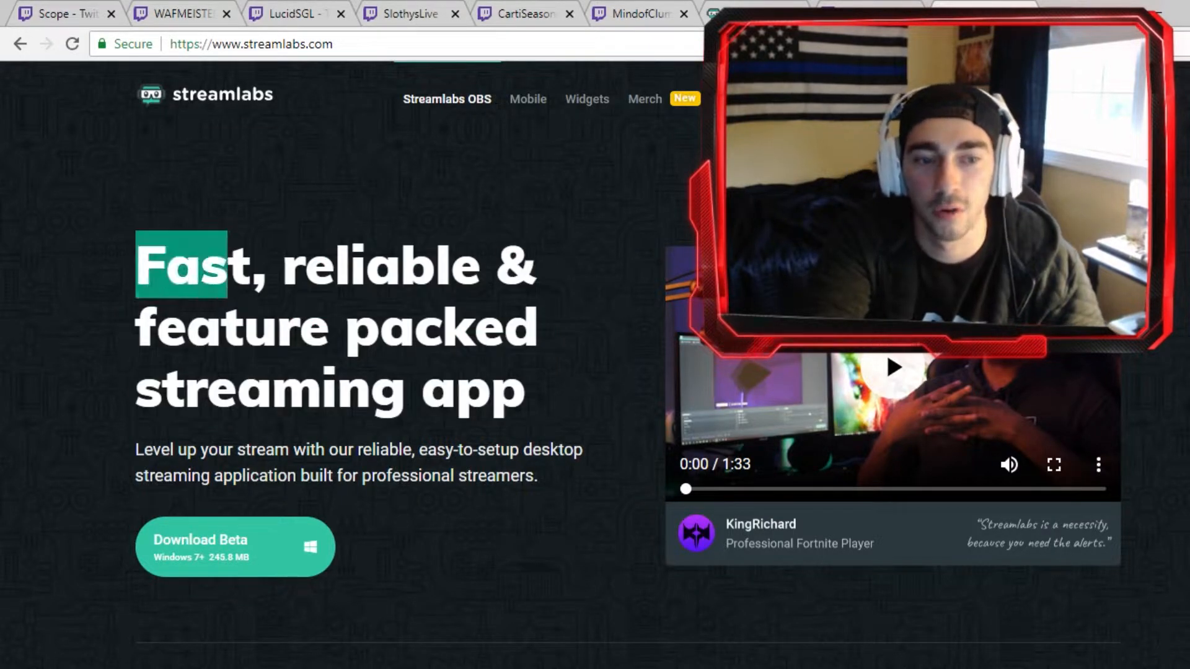
- Highlight and clear the homepage hero headline text a few times
drag(569, 409, 119, 275)
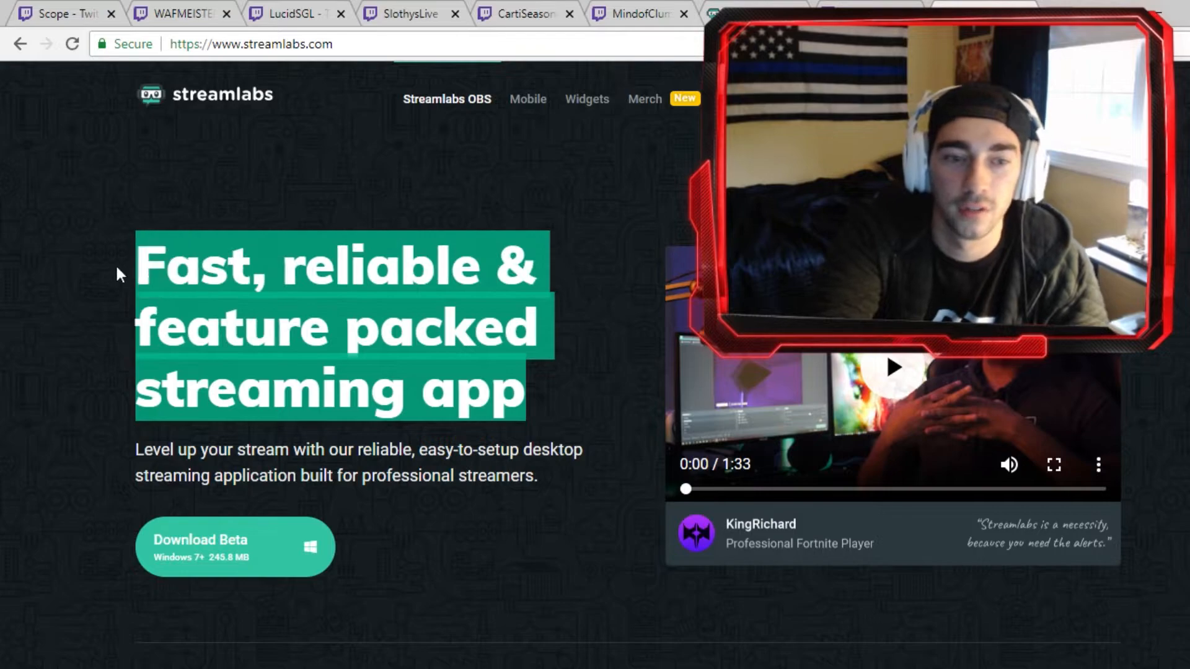
click(135, 268)
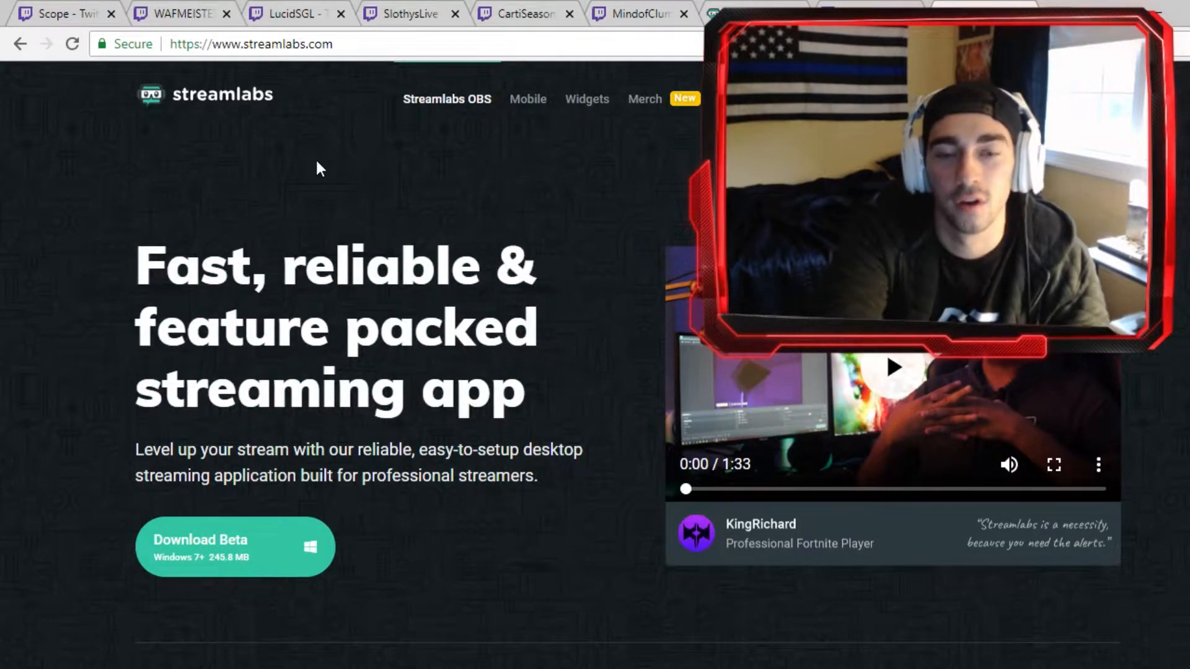
drag(150, 200, 557, 399)
drag(565, 393, 132, 248)
click(366, 220)
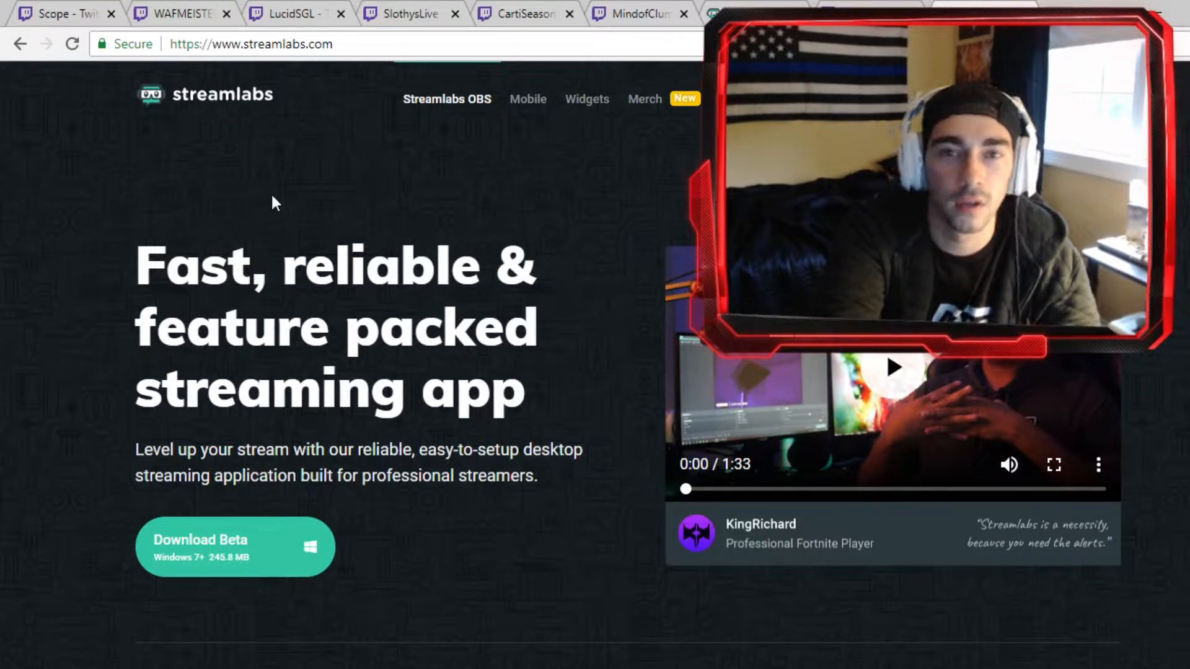
drag(132, 251, 611, 411)
click(469, 400)
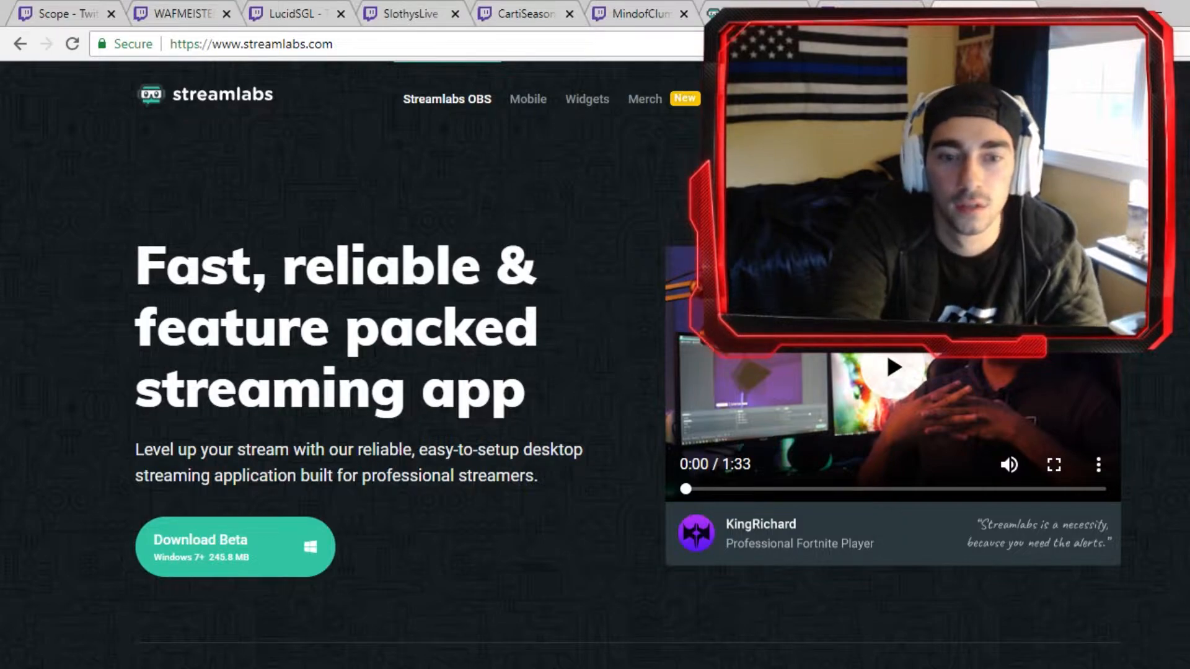
- Scroll down to the free themes library and highlight its heading
scroll(549, 366, down, 3)
scroll(553, 371, up, 3)
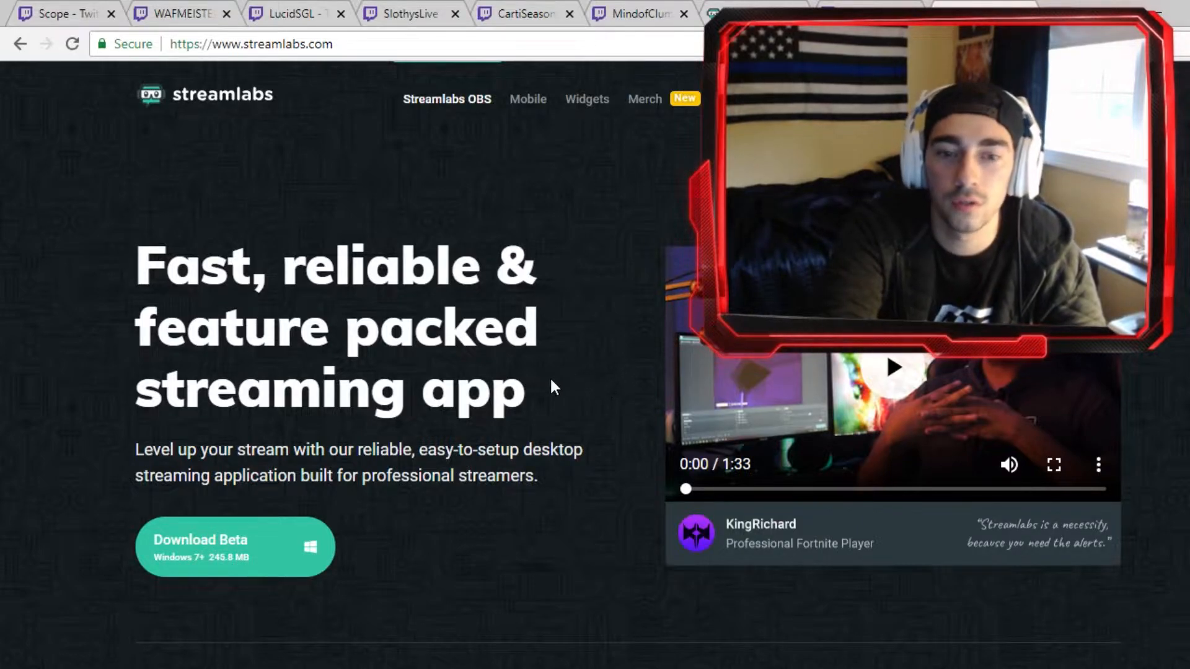
scroll(532, 379, down, 12)
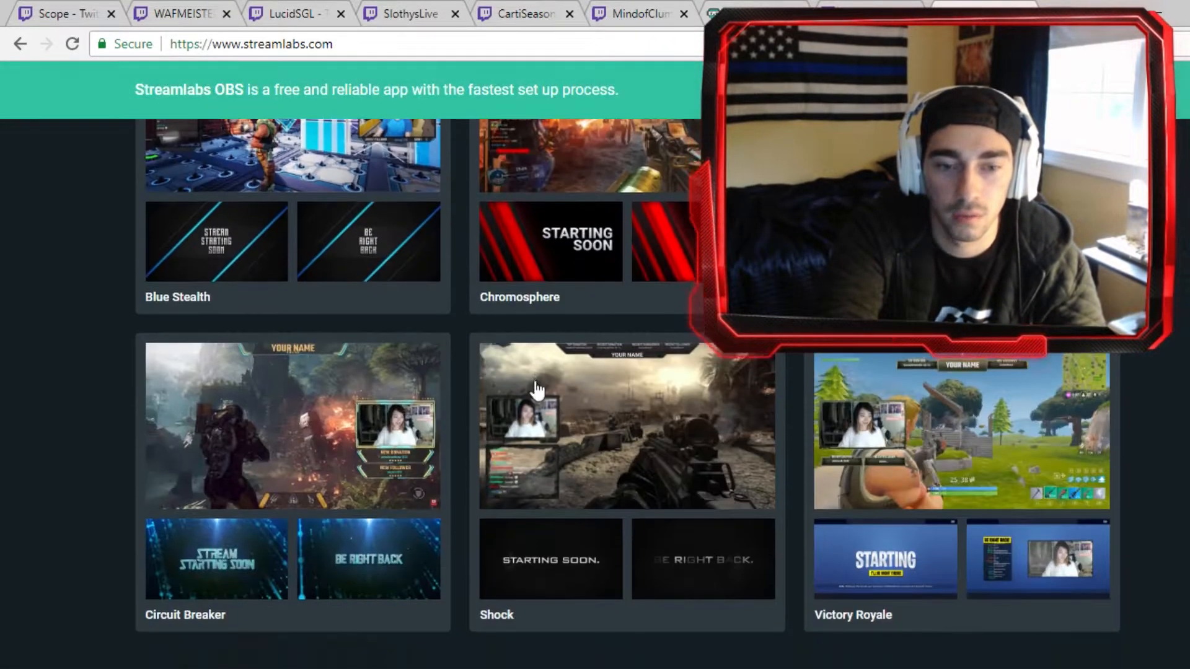
scroll(534, 390, up, 4)
scroll(526, 380, down, 2)
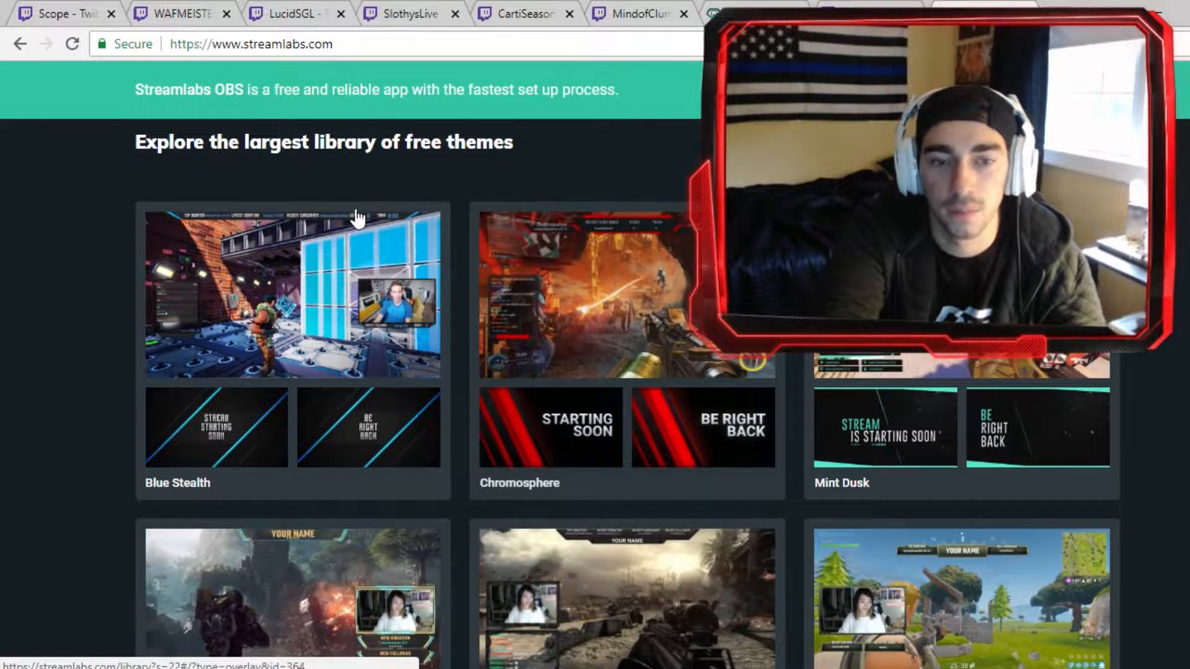
drag(189, 142, 517, 165)
click(519, 166)
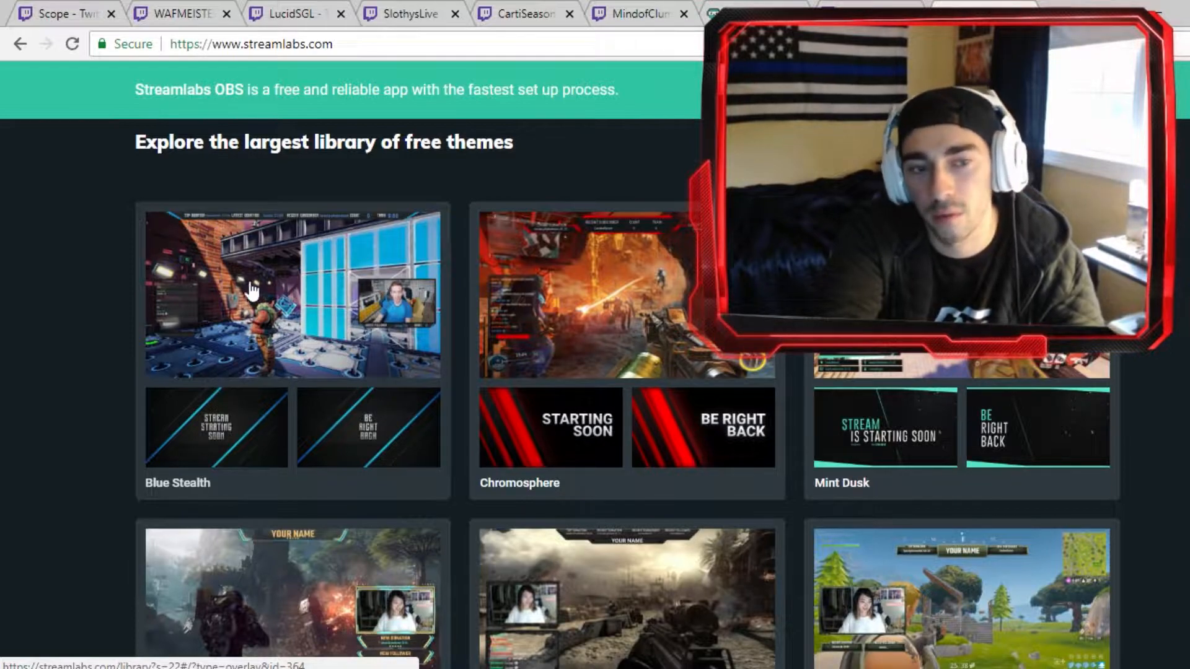
- Scroll past Face Masks to the video encoding section and highlight its CPU usage paragraph
scroll(409, 396, down, 5)
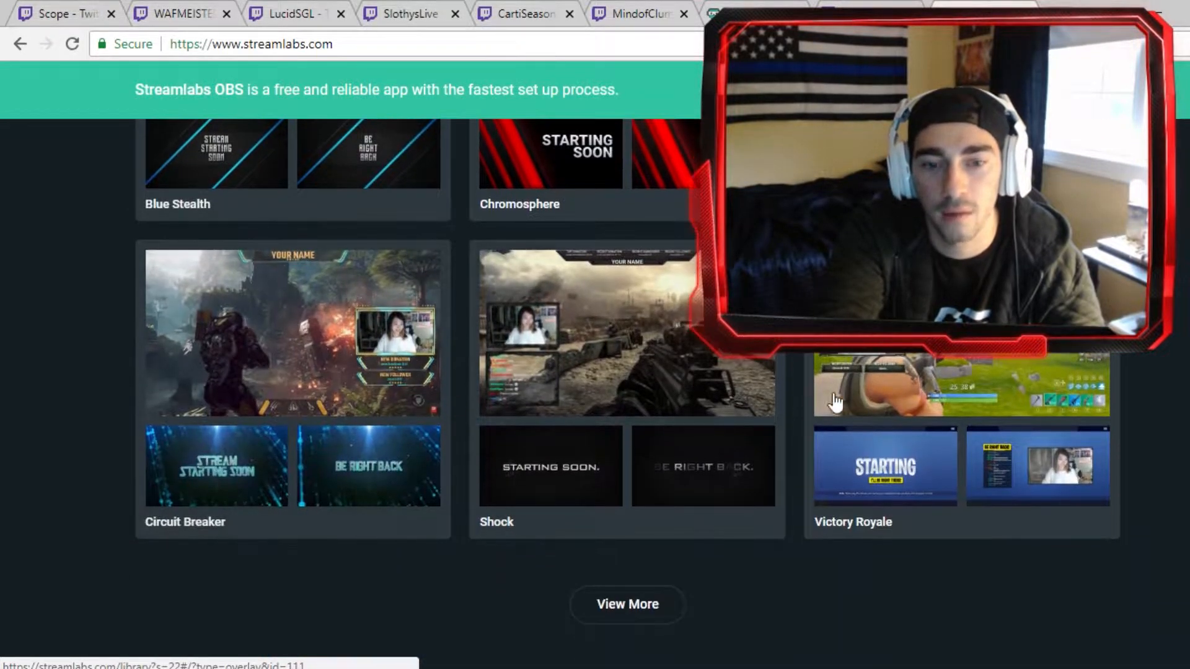
scroll(458, 409, up, 3)
scroll(611, 465, down, 9)
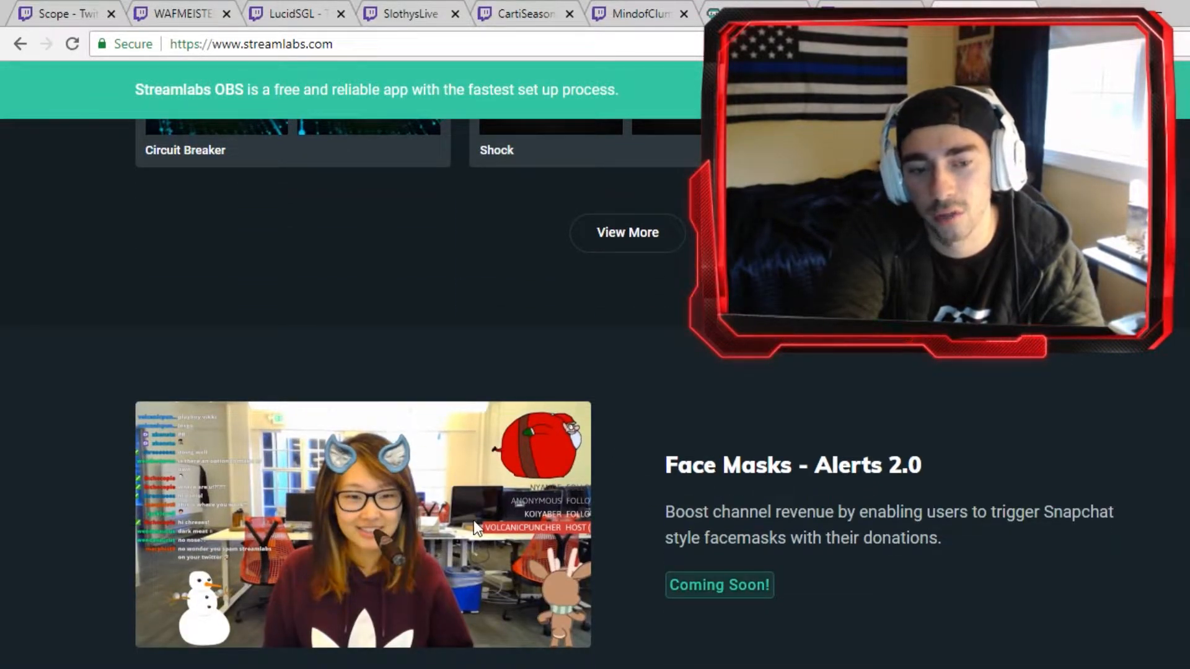
scroll(483, 546, down, 20)
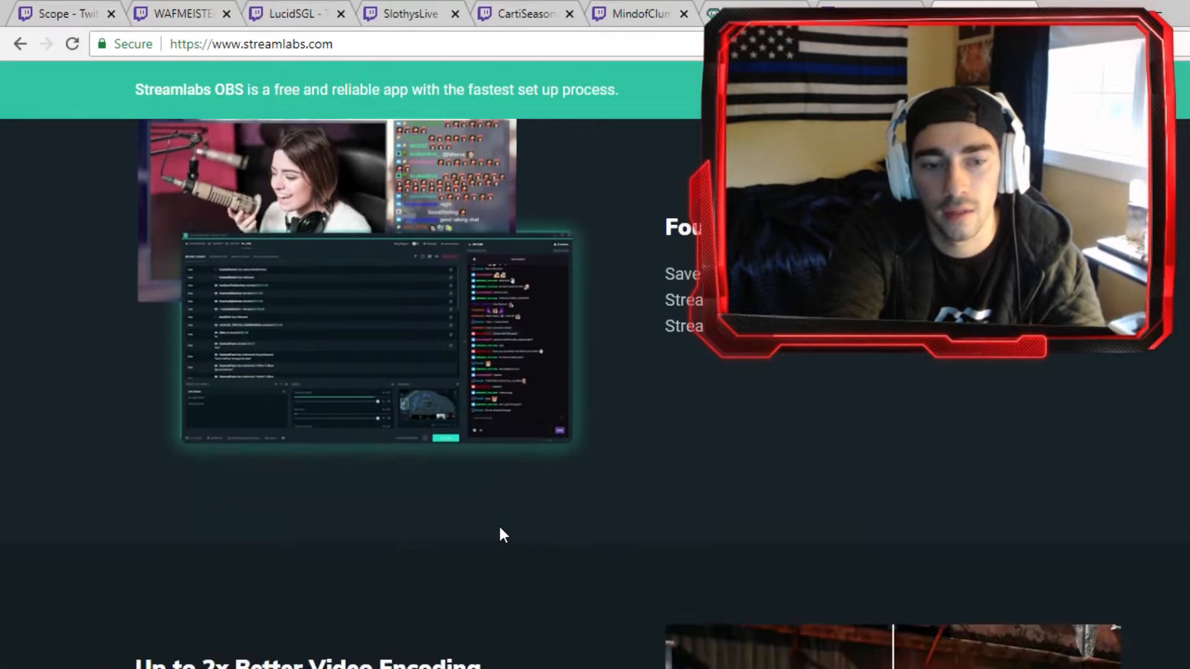
scroll(499, 527, down, 6)
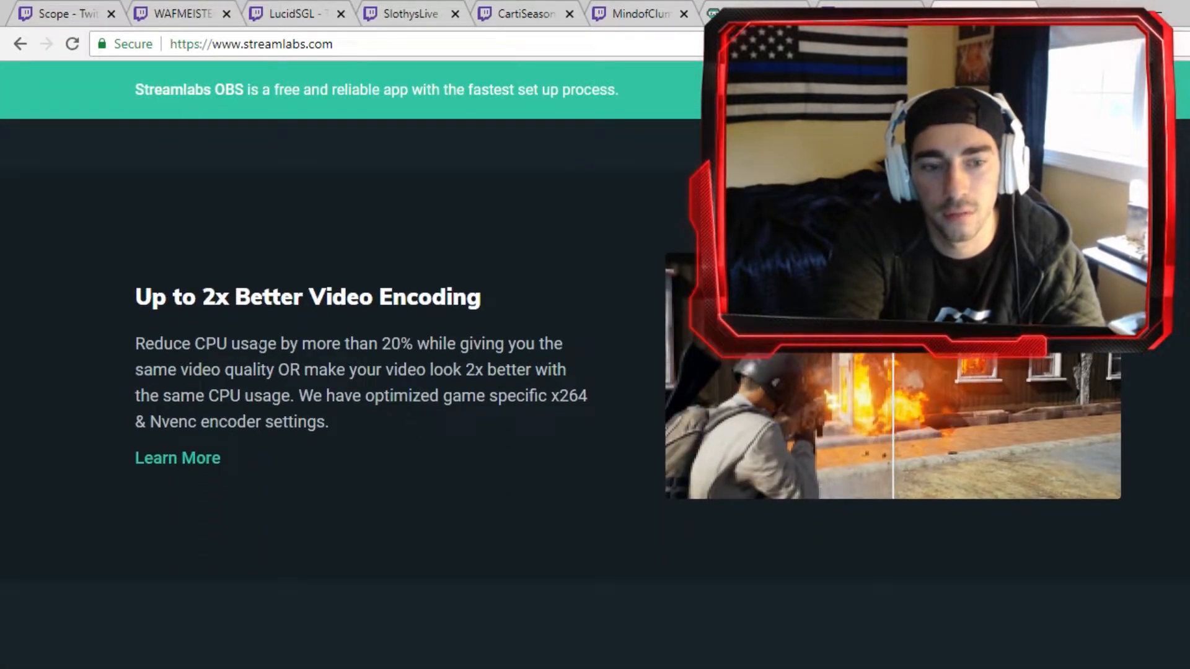
drag(127, 349, 380, 344)
click(382, 343)
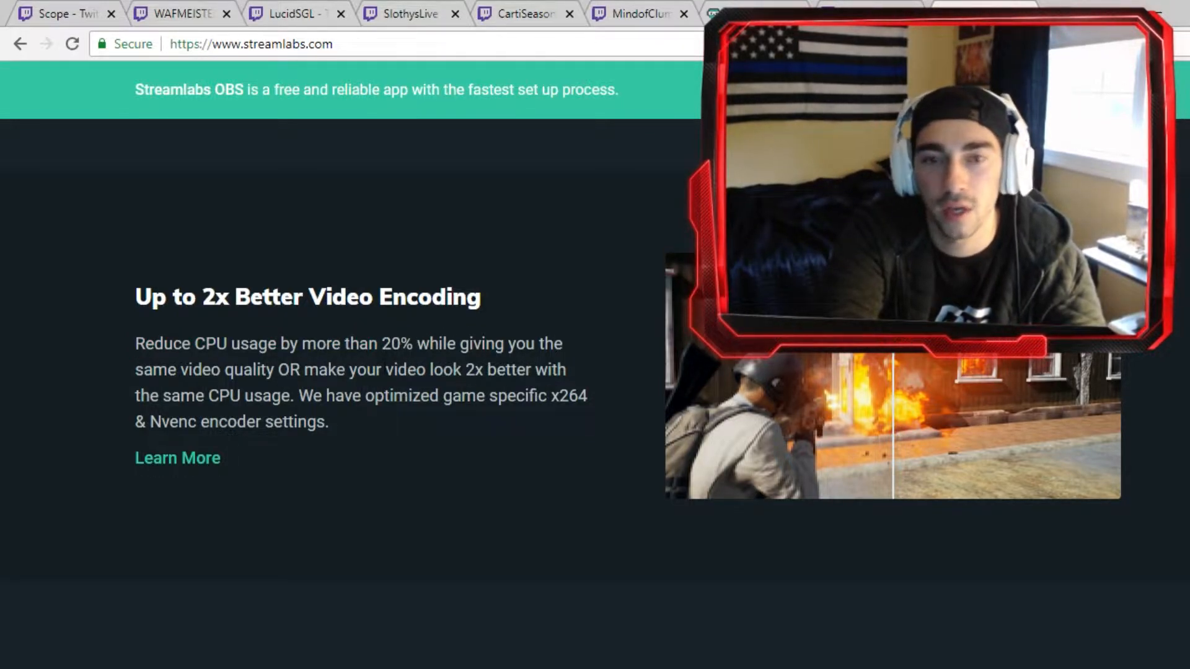
drag(137, 342, 337, 419)
click(322, 345)
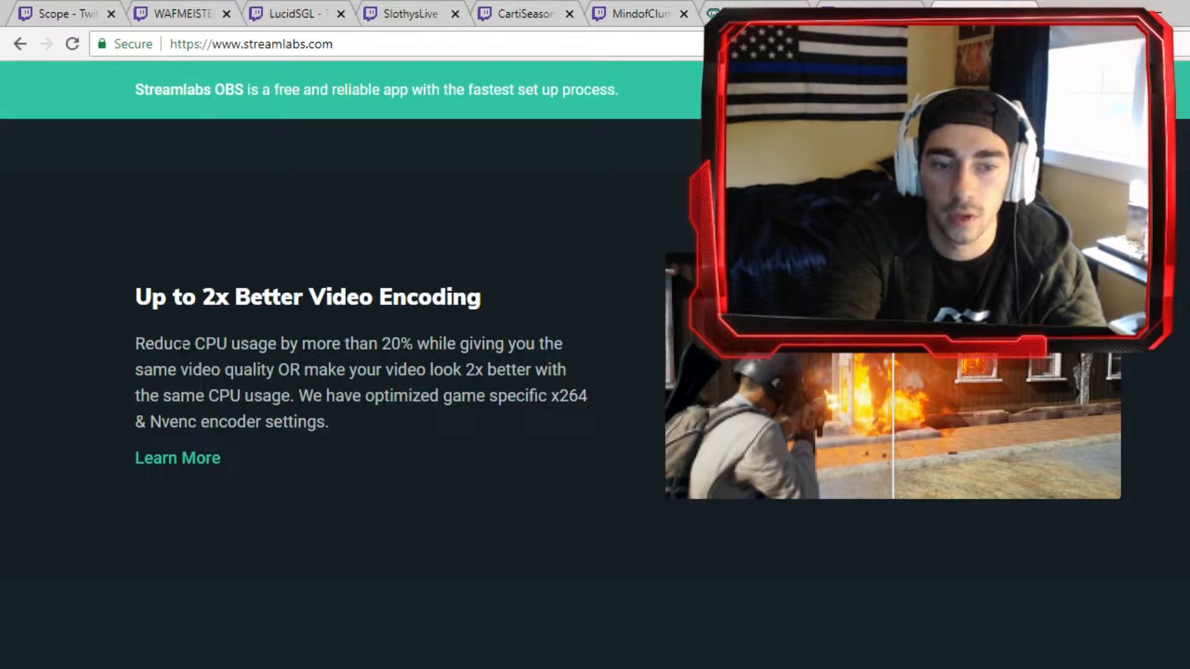
- Scroll up and down through the Streamlabs OBS feature comparison table
scroll(329, 371, down, 3)
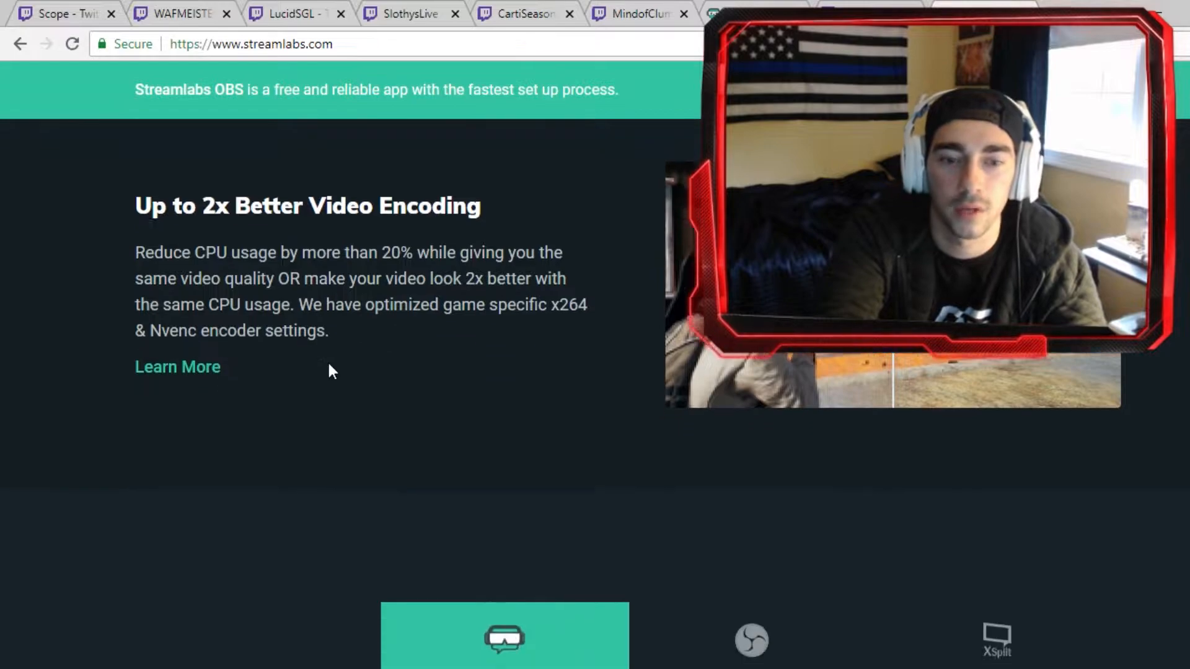
scroll(333, 345, down, 3)
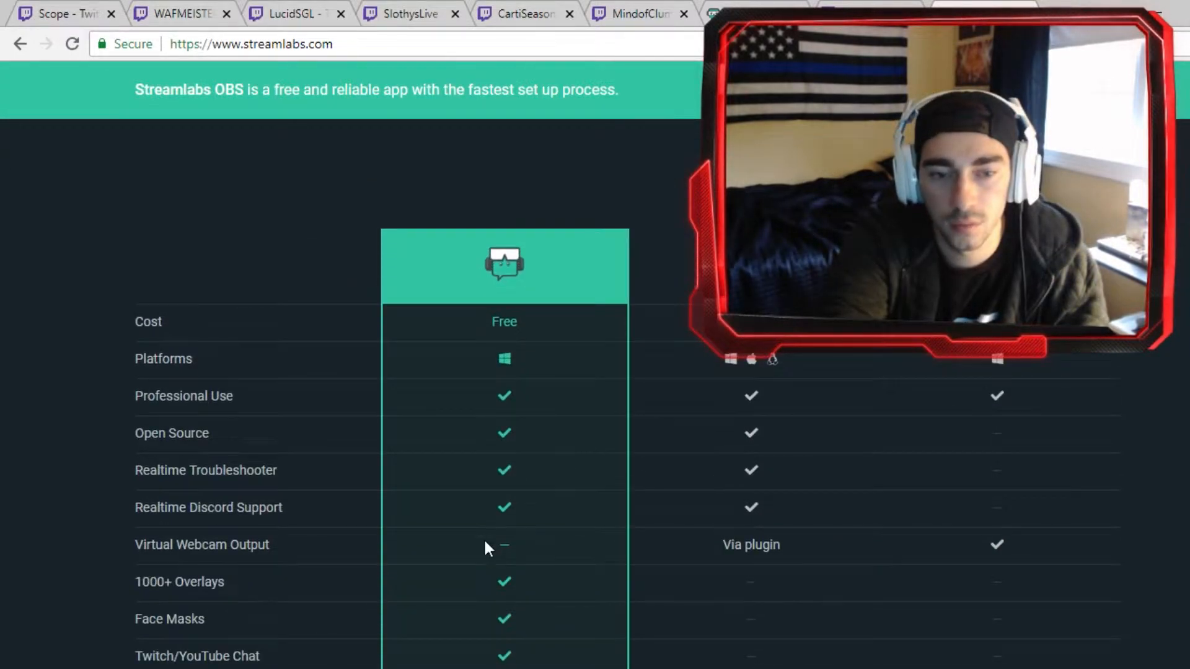
scroll(509, 550, down, 3)
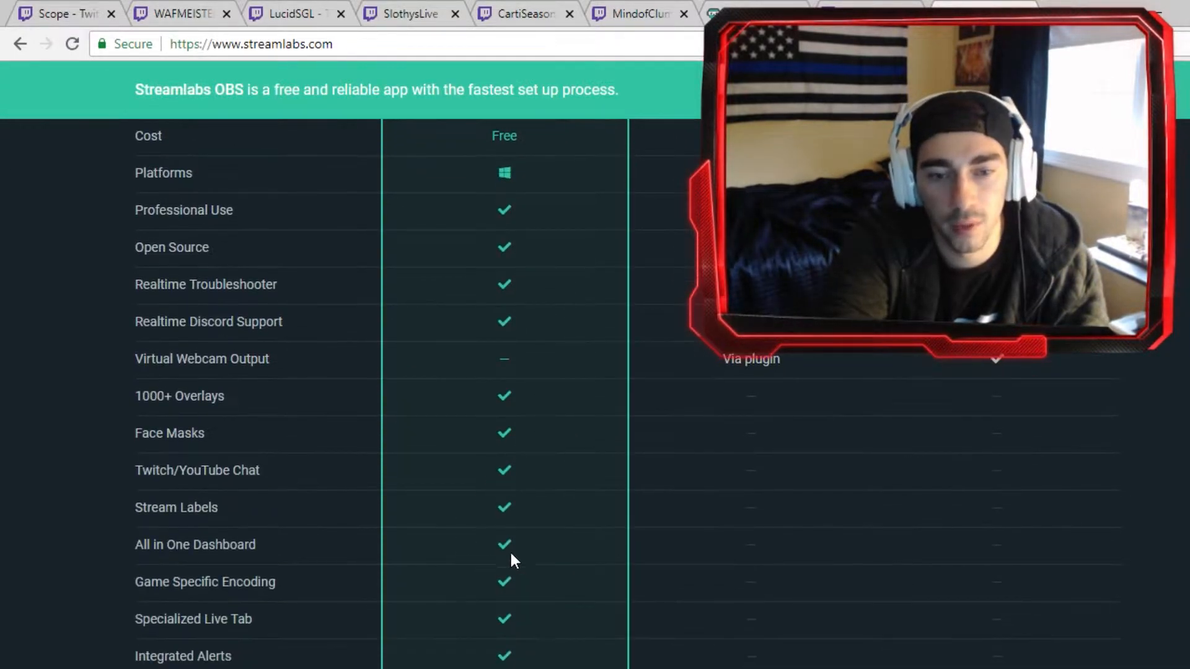
scroll(536, 437, up, 3)
scroll(538, 449, down, 5)
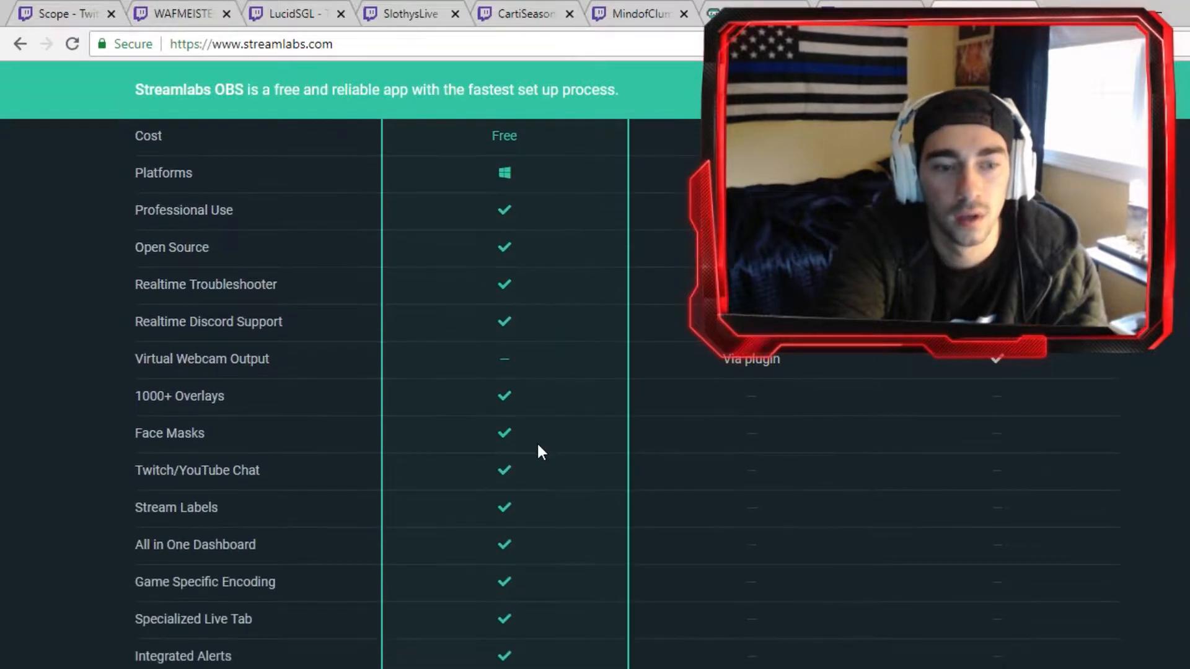
scroll(525, 458, down, 1)
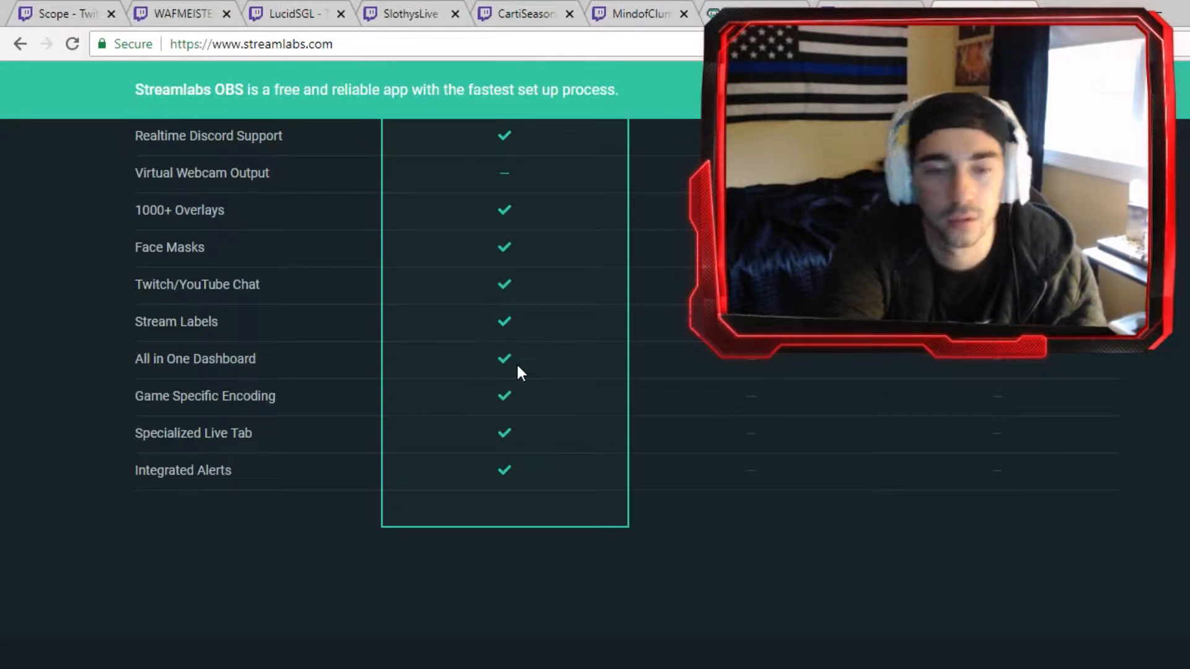
scroll(525, 459, up, 1)
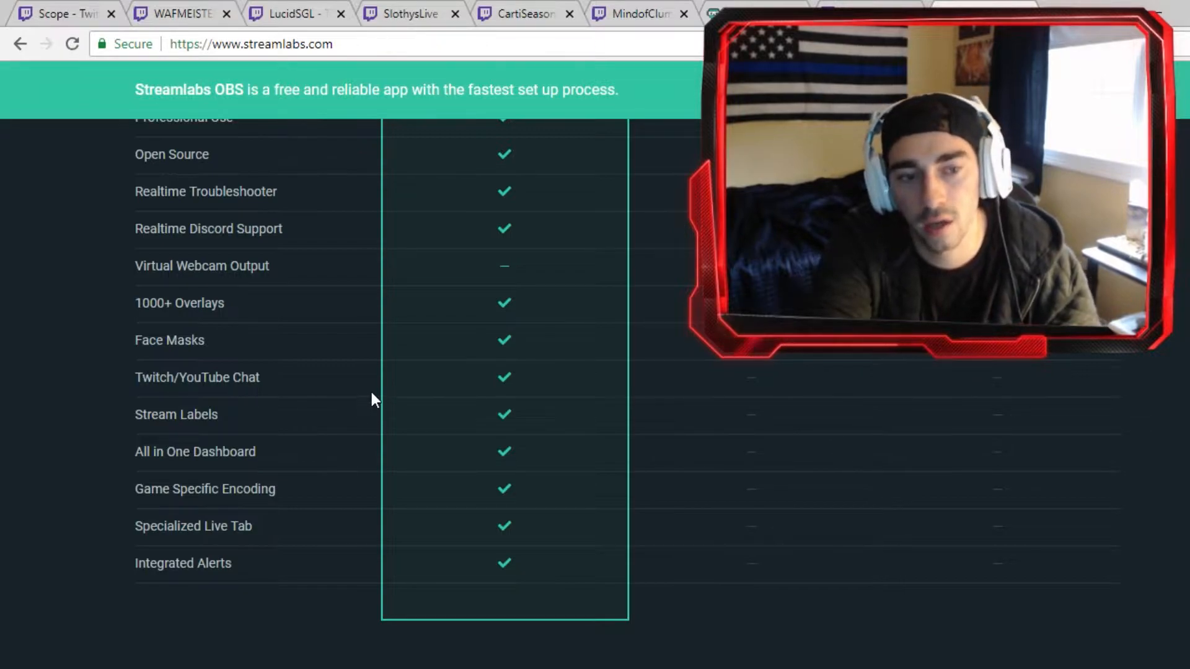
scroll(371, 393, up, 2)
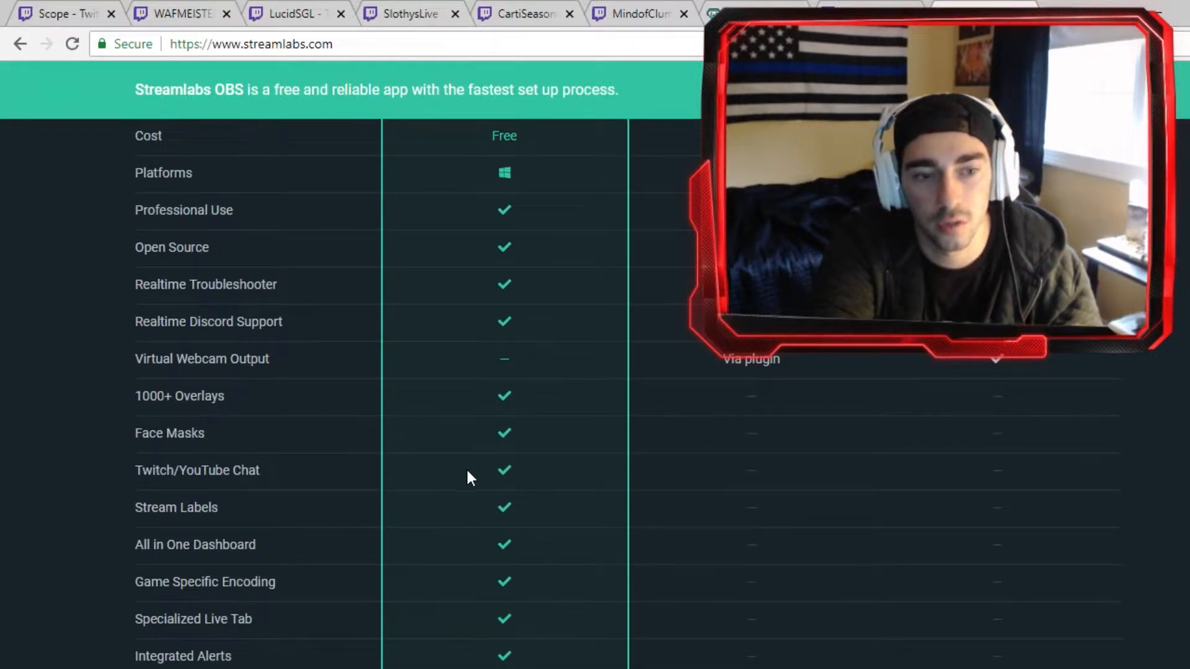
scroll(466, 468, up, 2)
scroll(526, 434, up, 2)
scroll(471, 483, down, 4)
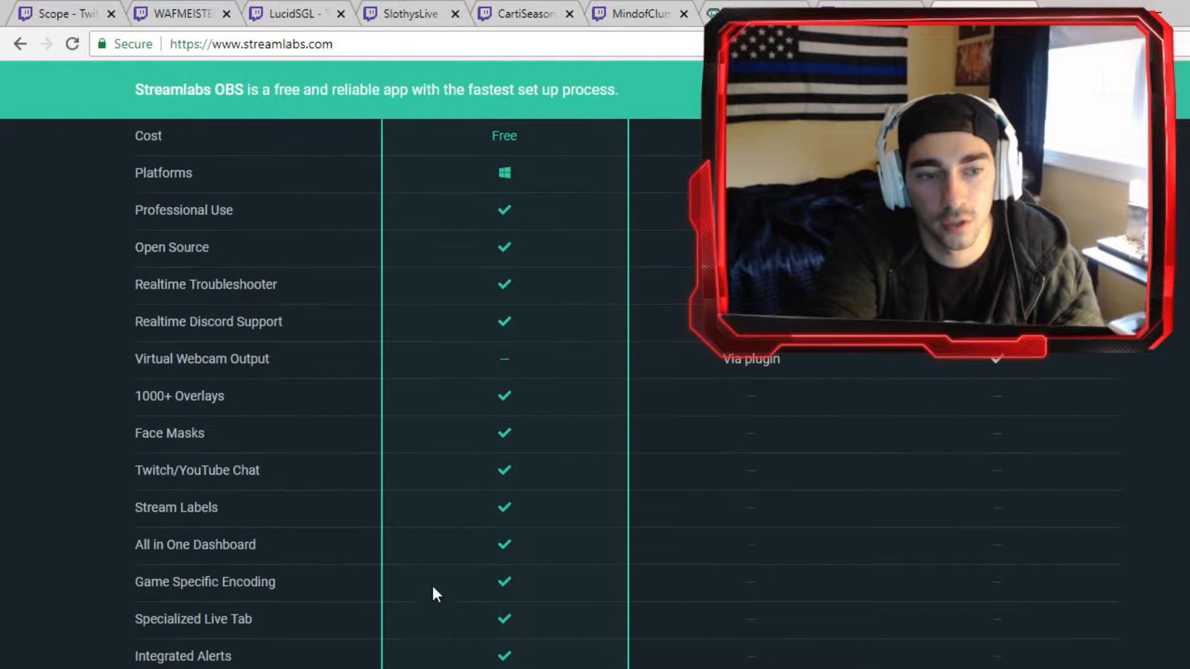
scroll(519, 434, down, 5)
scroll(539, 415, up, 6)
scroll(527, 384, down, 8)
scroll(471, 422, up, 8)
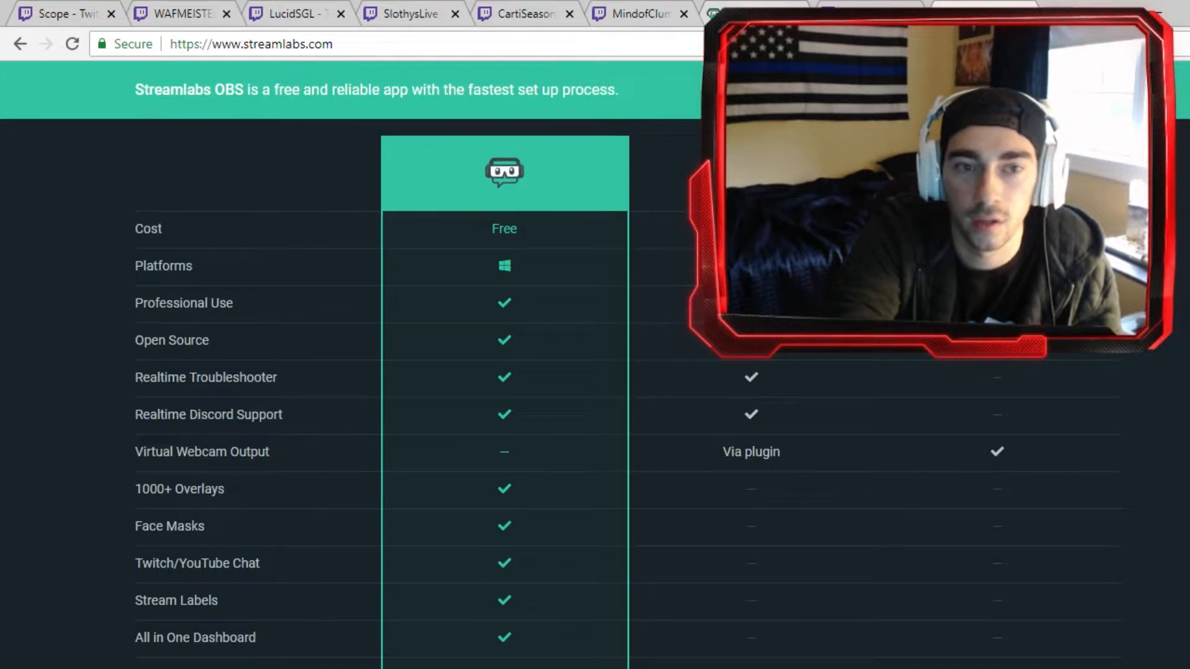
- Bring up the streamlabs.com/slobs/d download page in Chrome
click(756, 14)
scroll(682, 498, down, 1)
scroll(712, 496, up, 1)
- Download the Streamlabs OBS installer and run it despite the Store warning
click(620, 503)
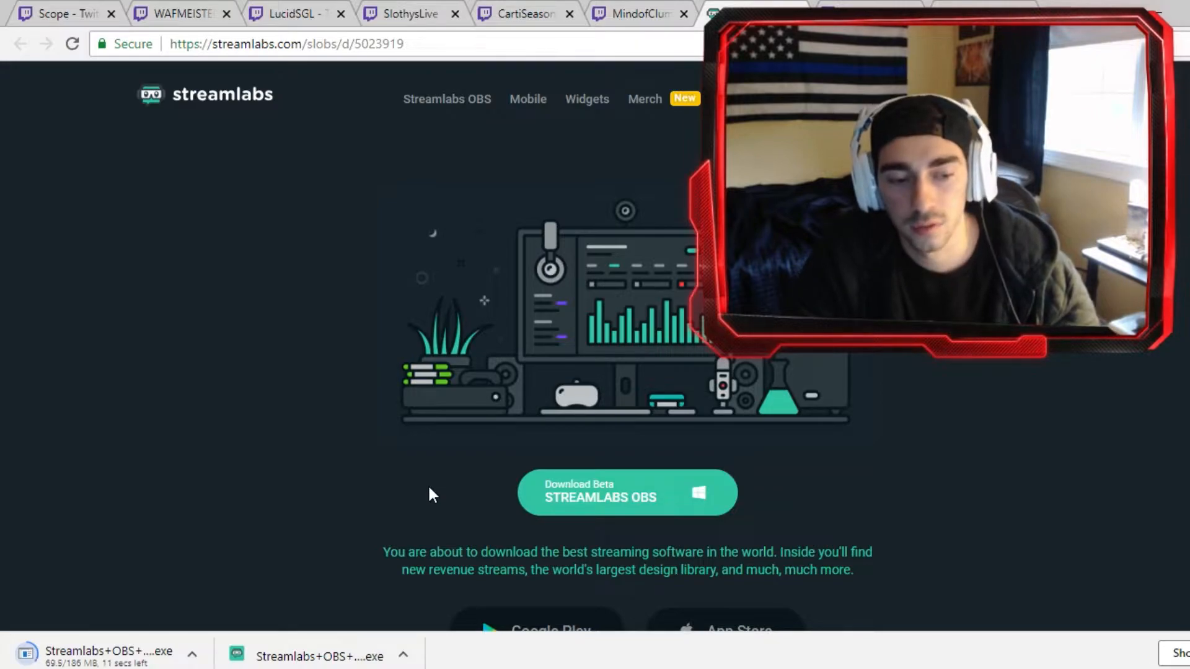
click(106, 654)
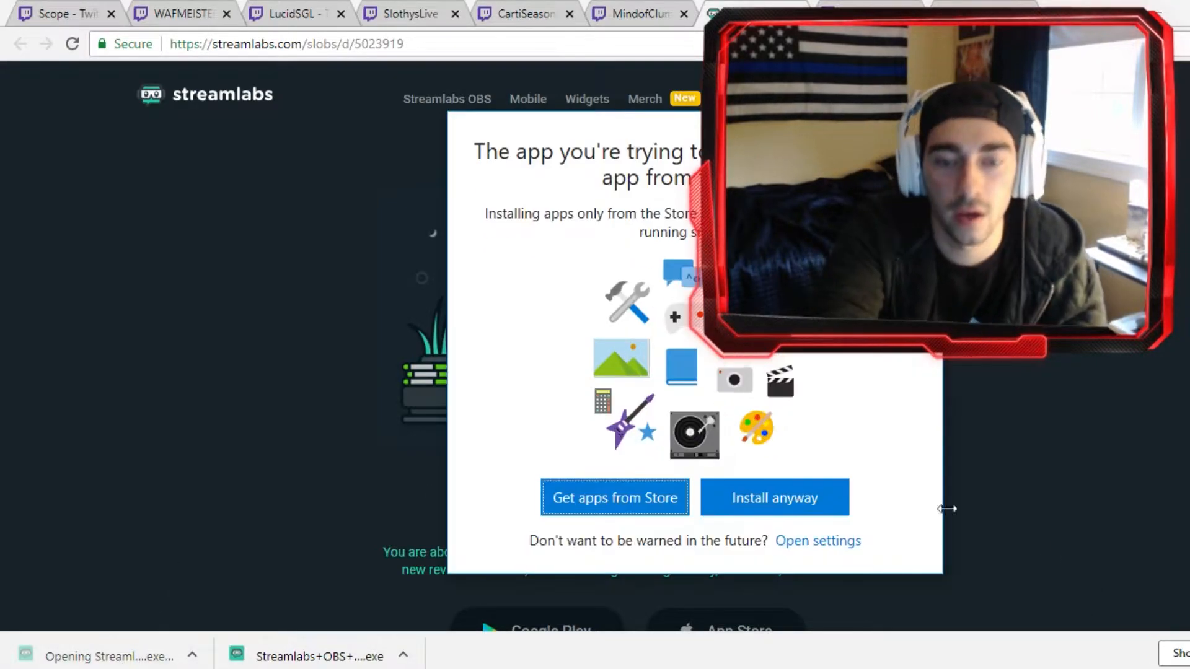
click(786, 501)
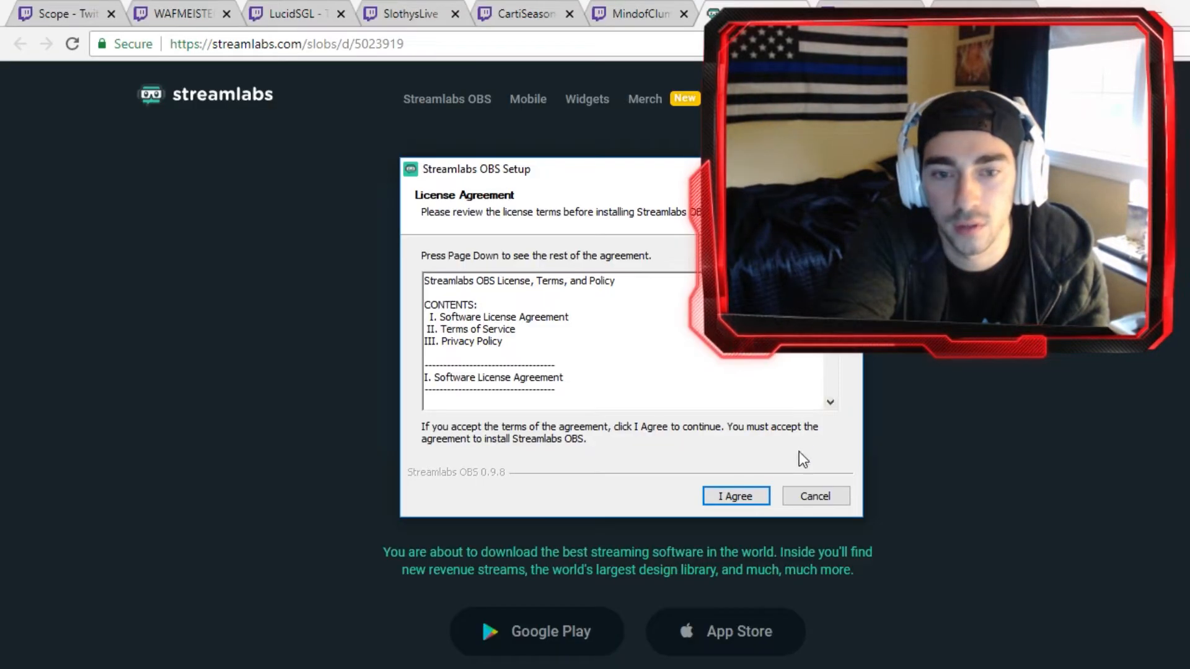
- Accept the license, keep the default install folder, install, and finish with Streamlabs OBS launching
click(748, 501)
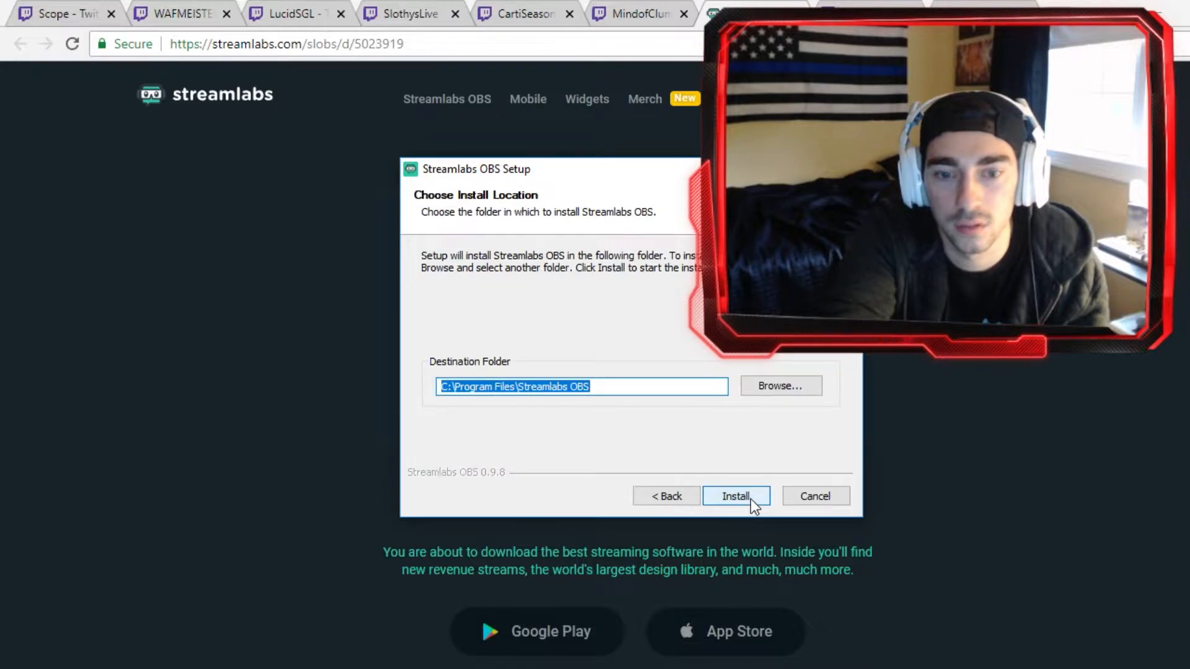
click(782, 388)
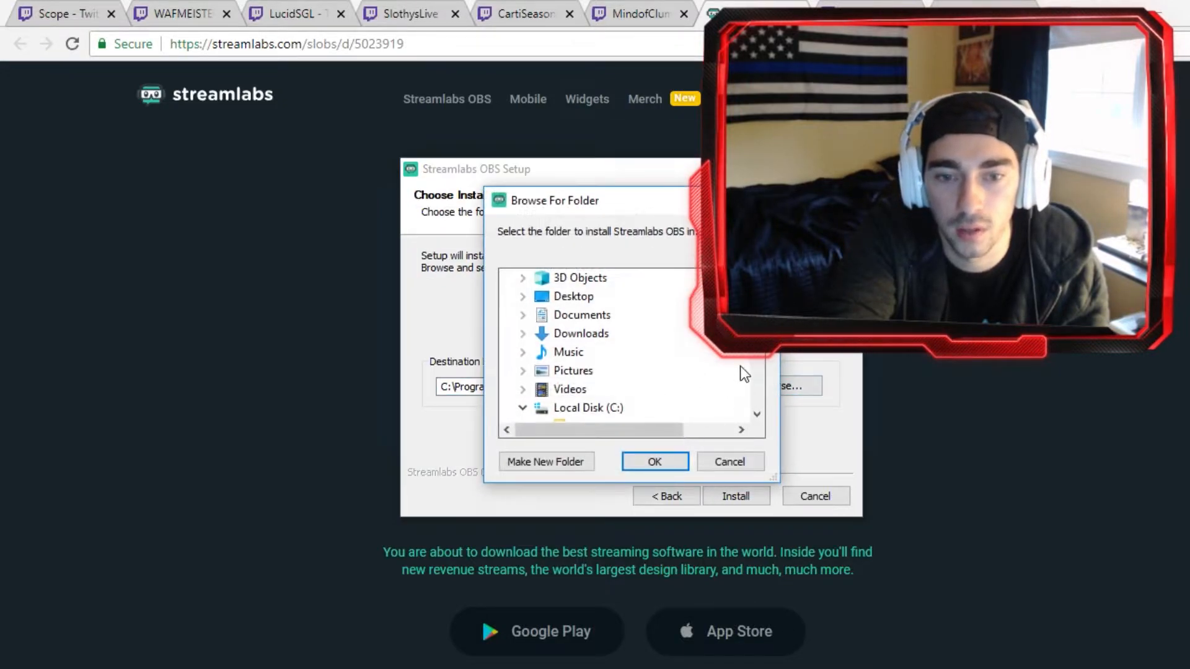
scroll(734, 400, up, 5)
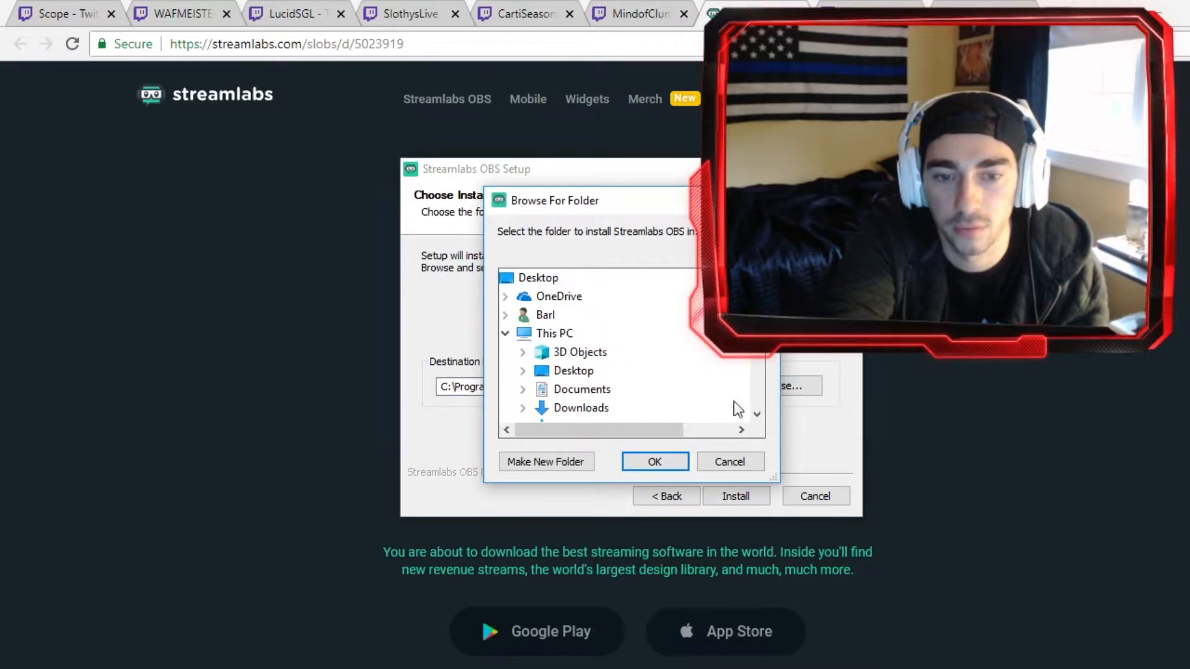
click(668, 466)
click(743, 500)
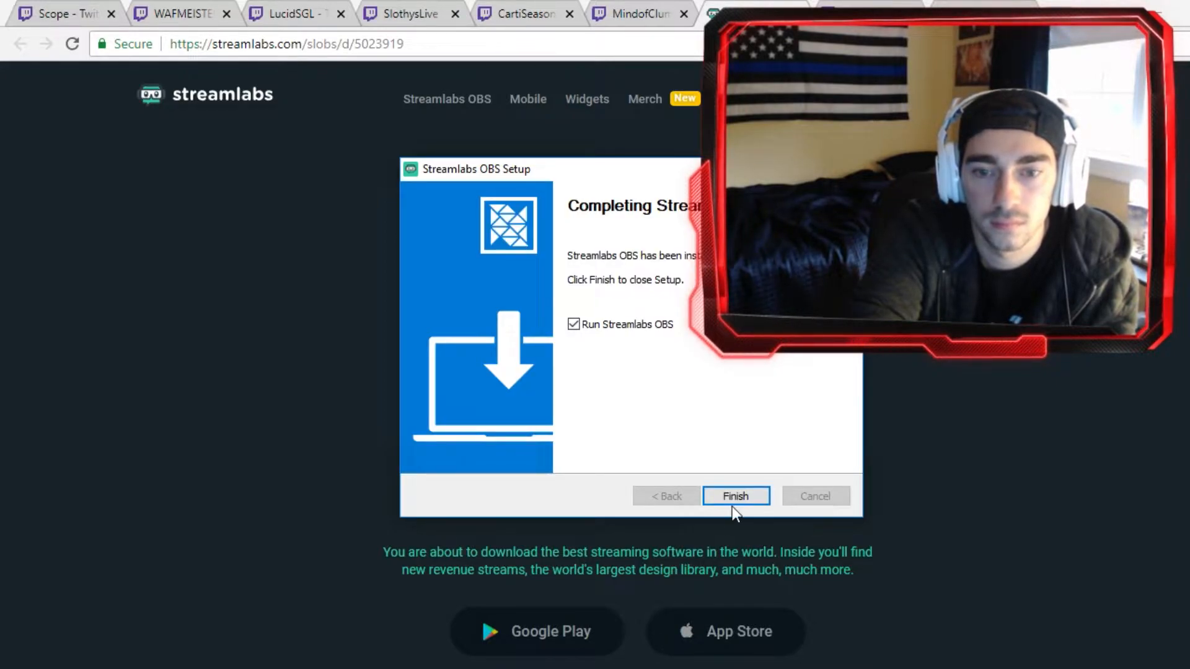
click(768, 495)
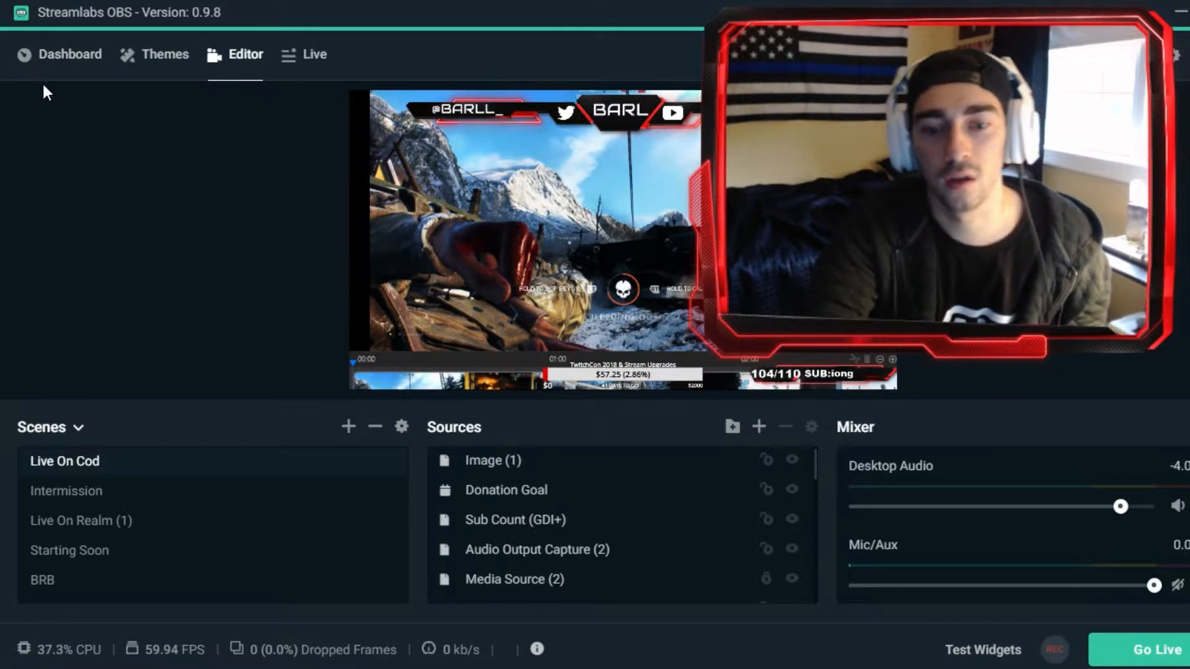
- Log out of the streaming account from the Dashboard and confirm the logout
click(47, 61)
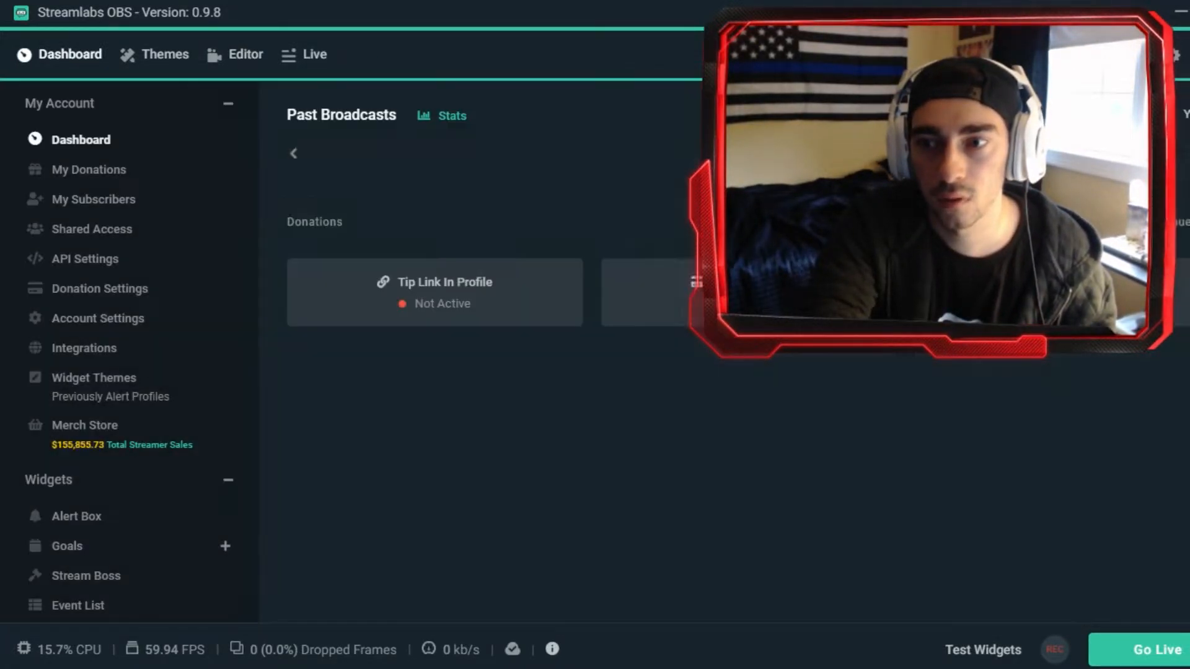
click(1187, 55)
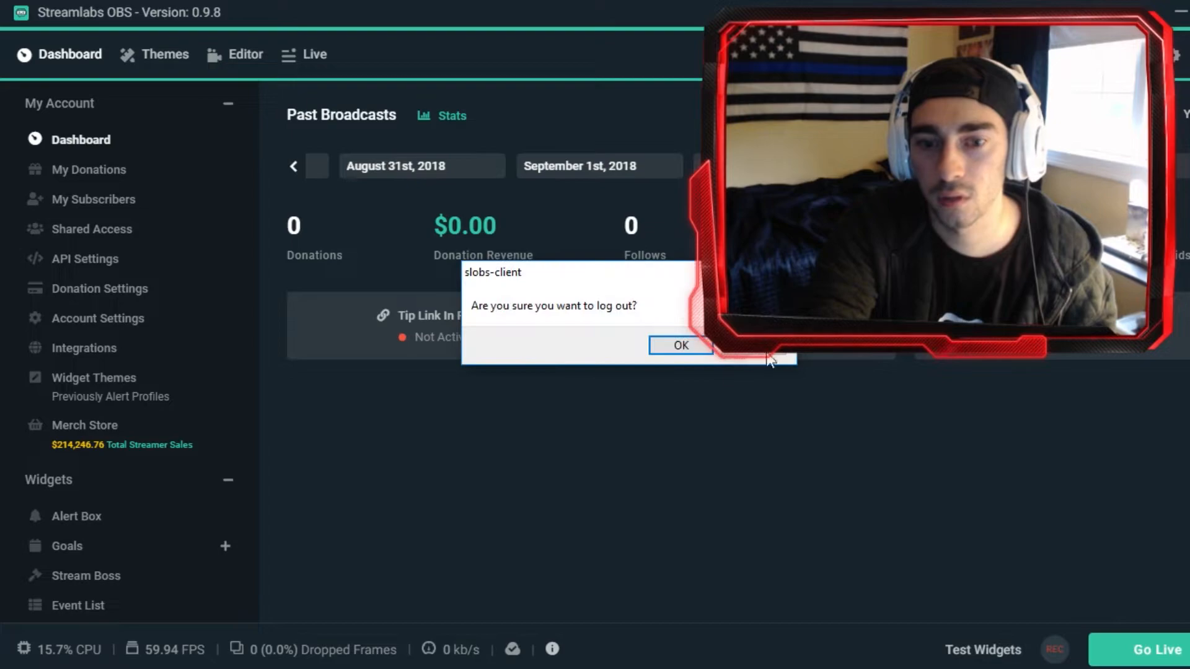
click(679, 344)
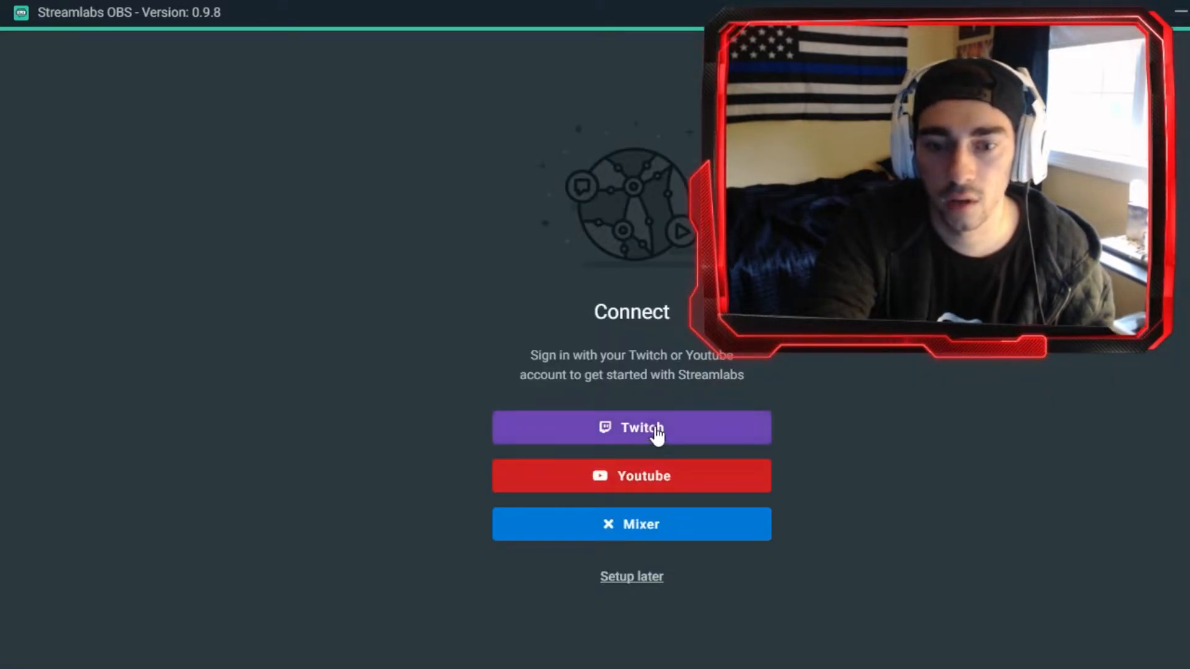
- Connect with Twitch by entering the account username and password
click(657, 435)
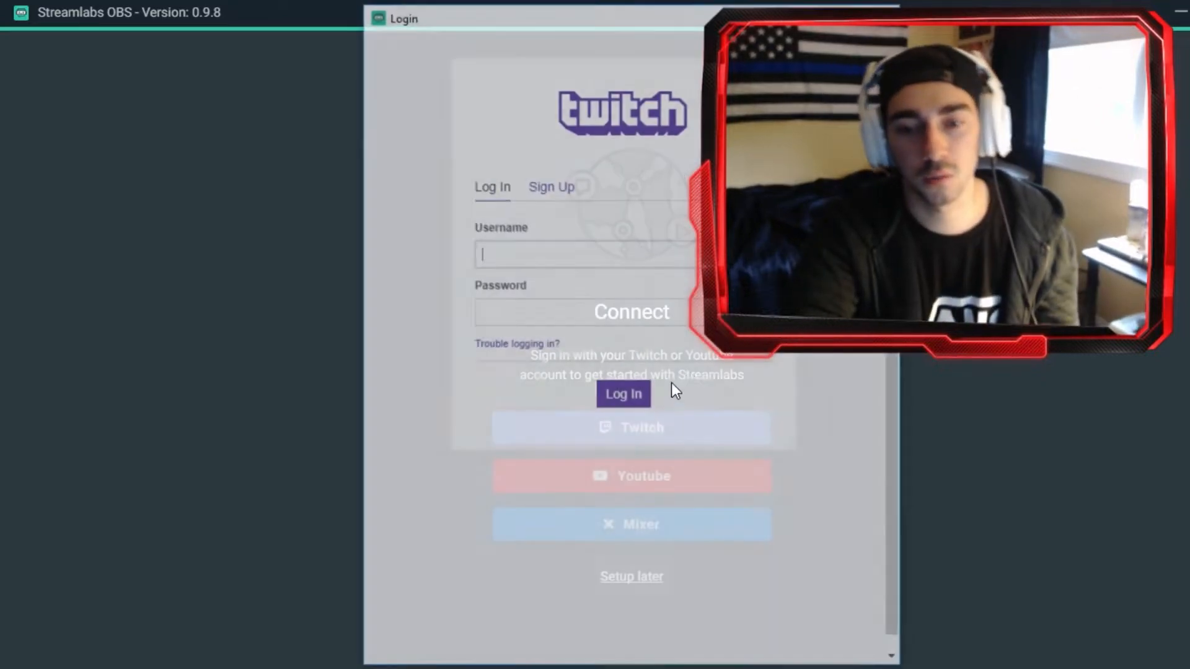
text(barl)
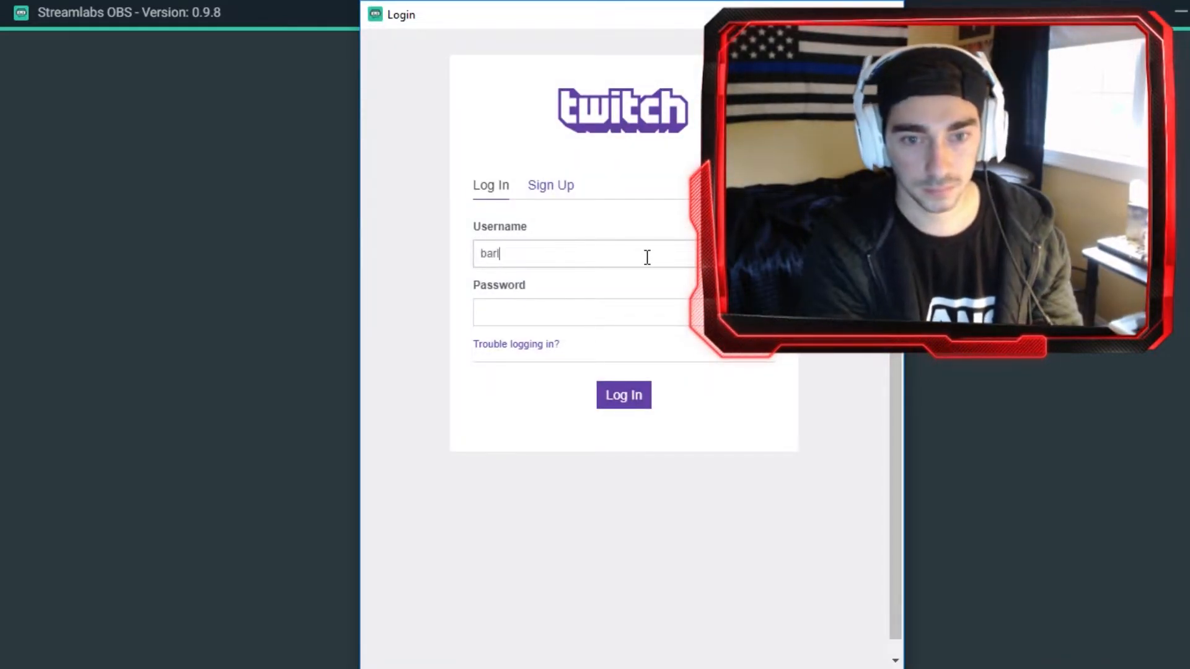
text(tutorial@)
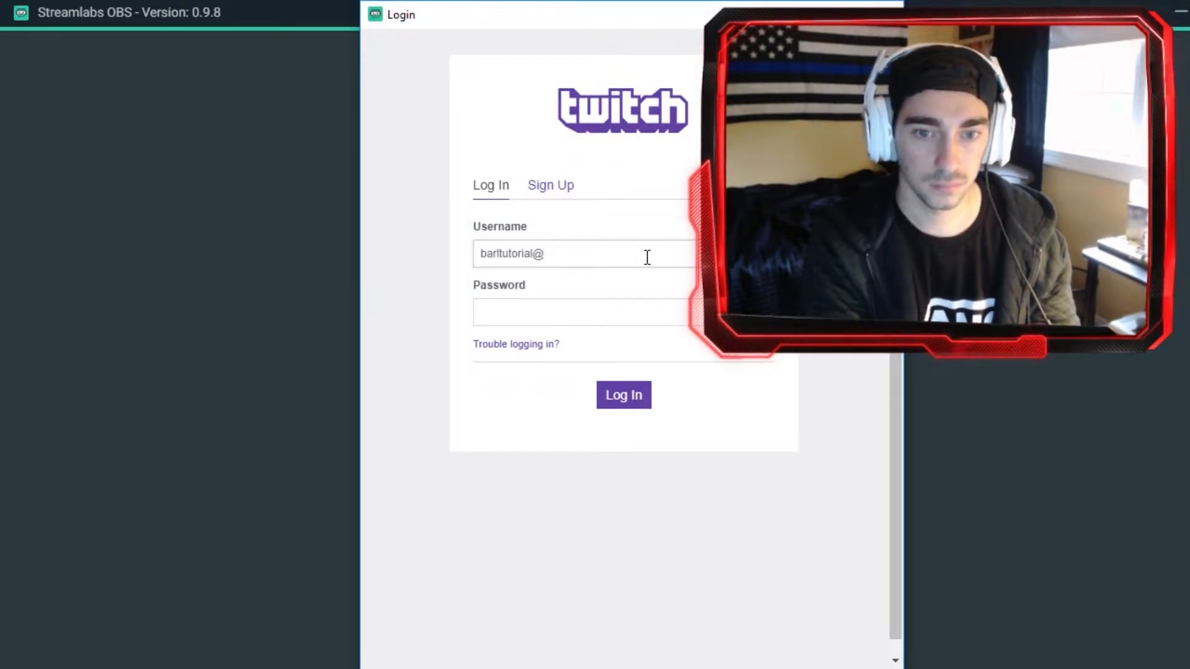
key(BackSpace)
text(•••)
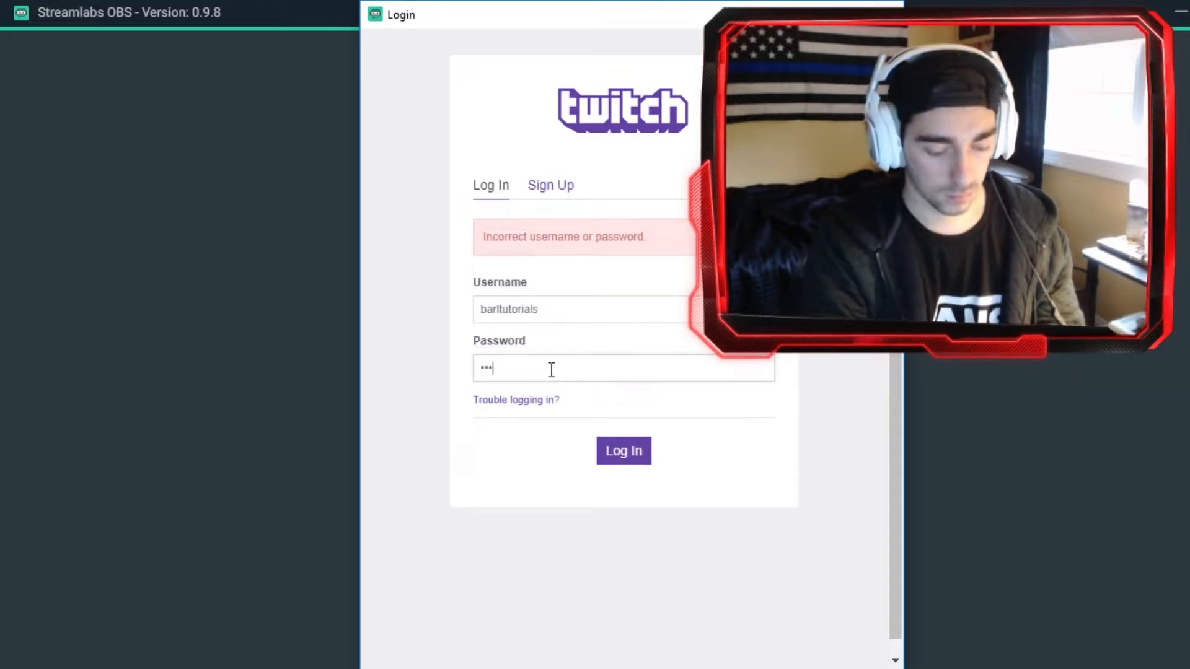
text(•••••)
key(Return)
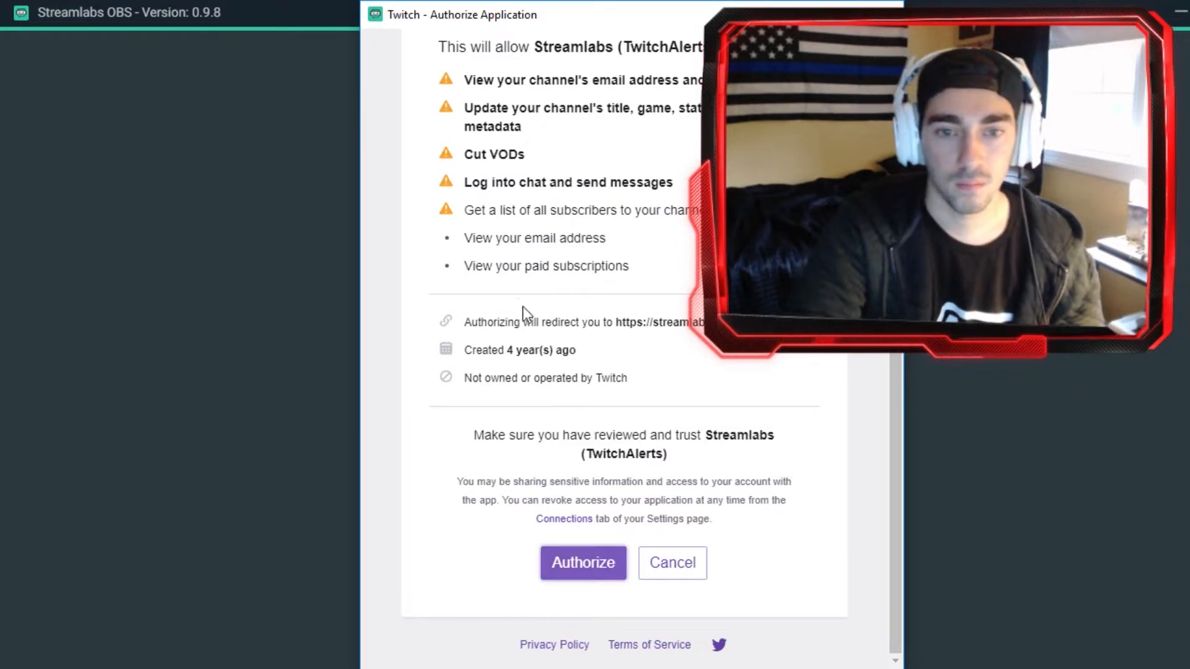
- Authorize Streamlabs for the Twitch account and accept the imported scene collections
scroll(533, 347, up, 3)
scroll(565, 375, down, 3)
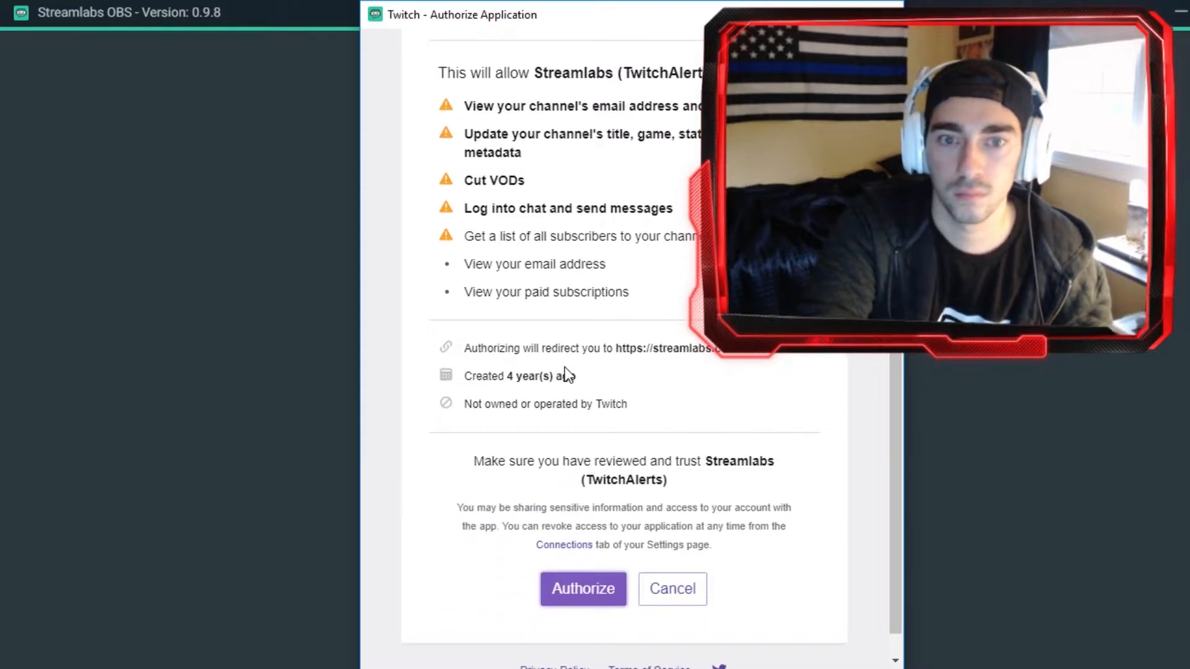
scroll(563, 367, up, 2)
scroll(564, 368, down, 3)
click(587, 562)
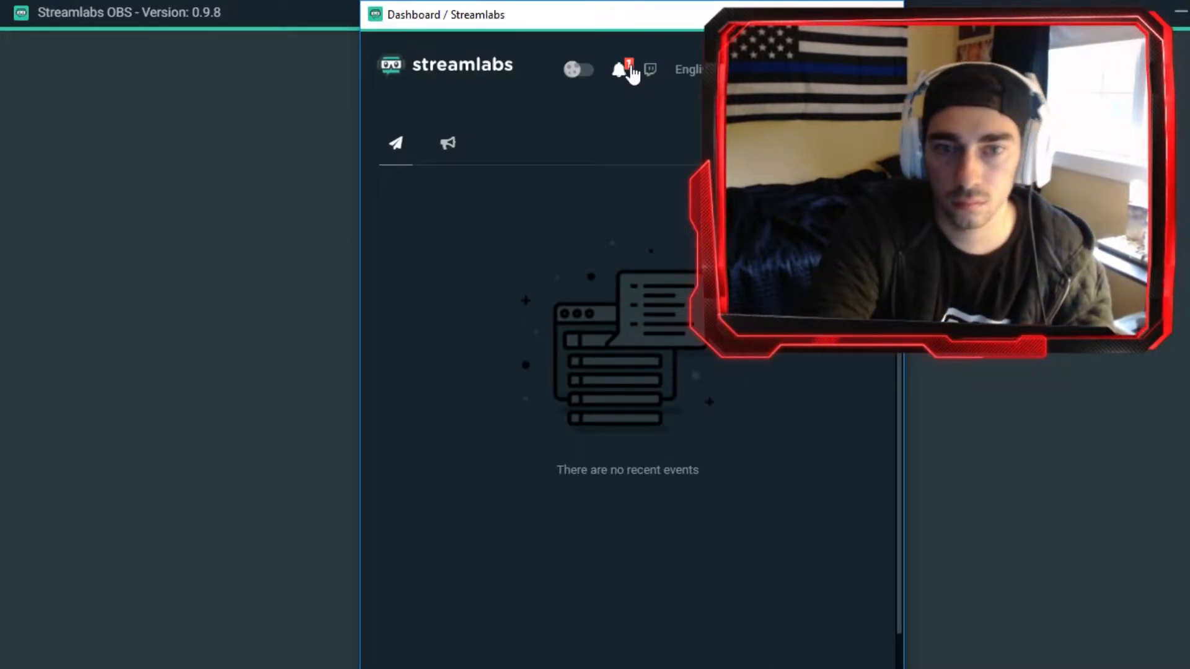
click(882, 5)
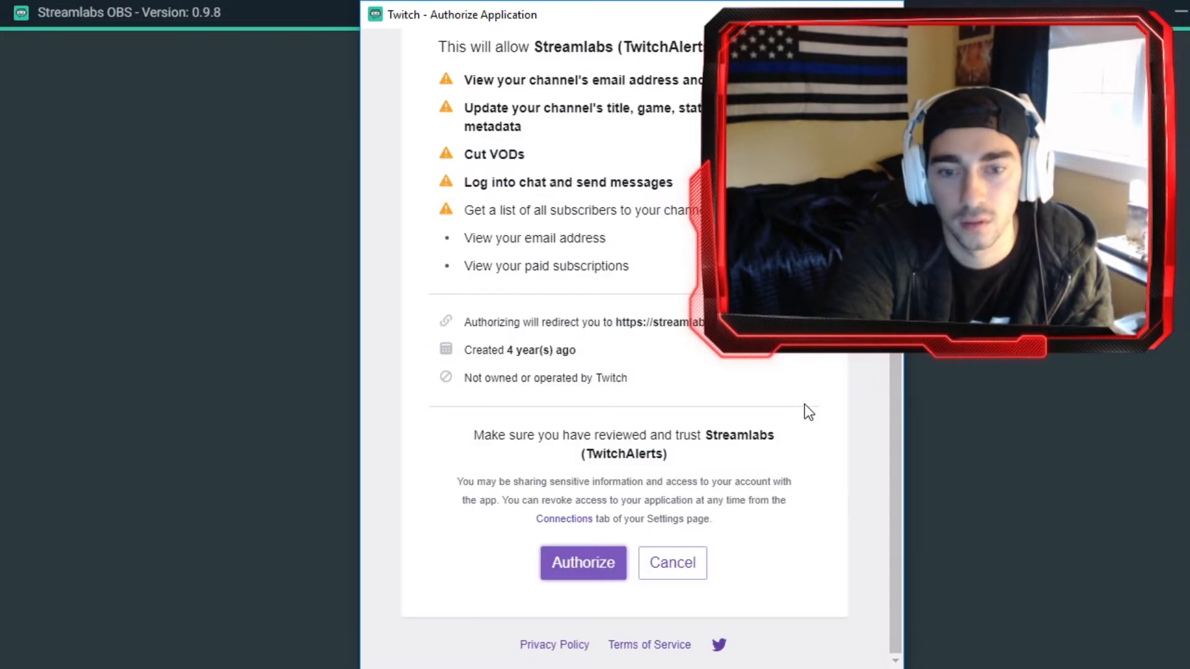
click(584, 564)
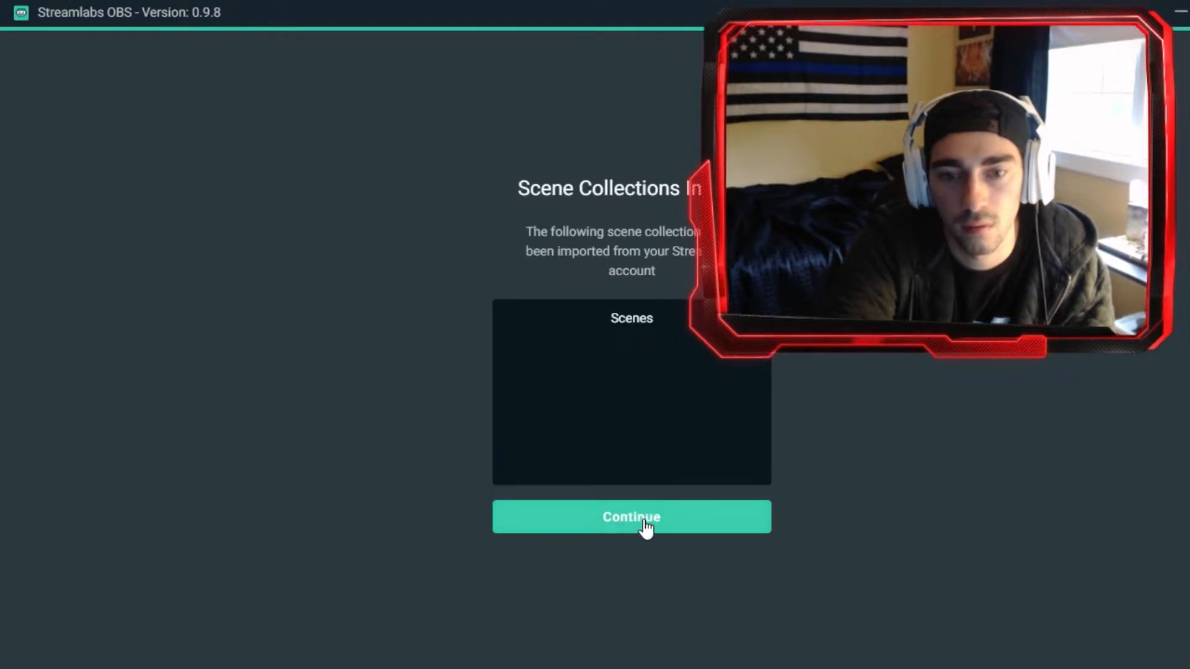
click(645, 528)
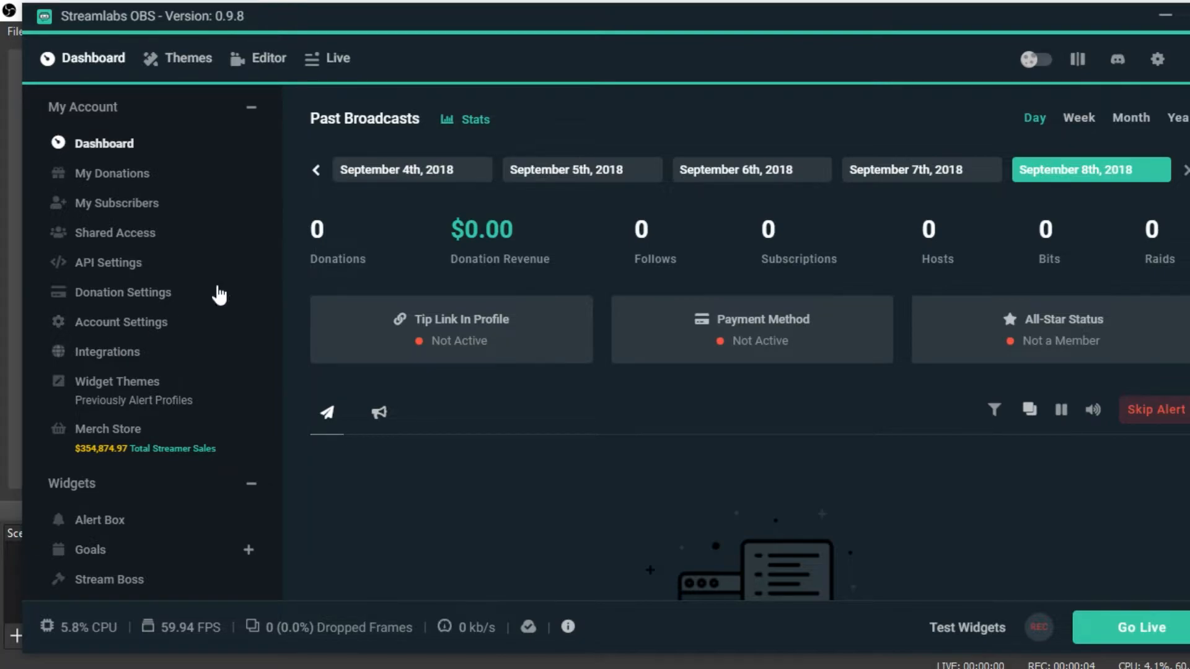
- Set the streaming service to Twitch on the Stream settings page
click(1157, 60)
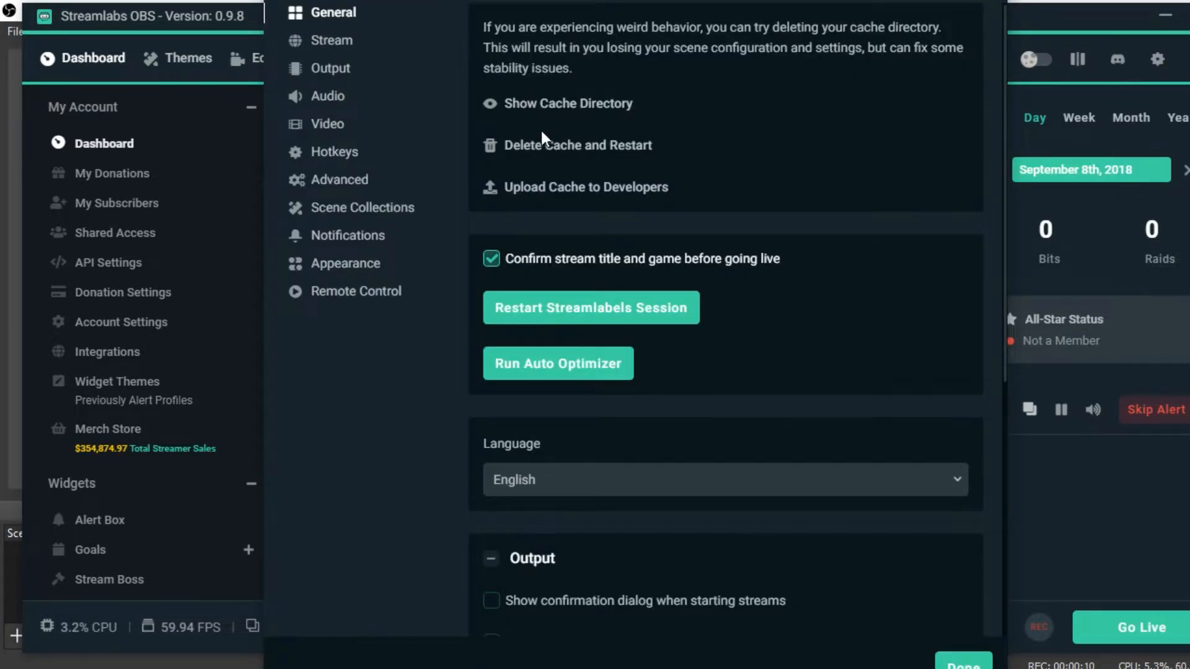
click(340, 42)
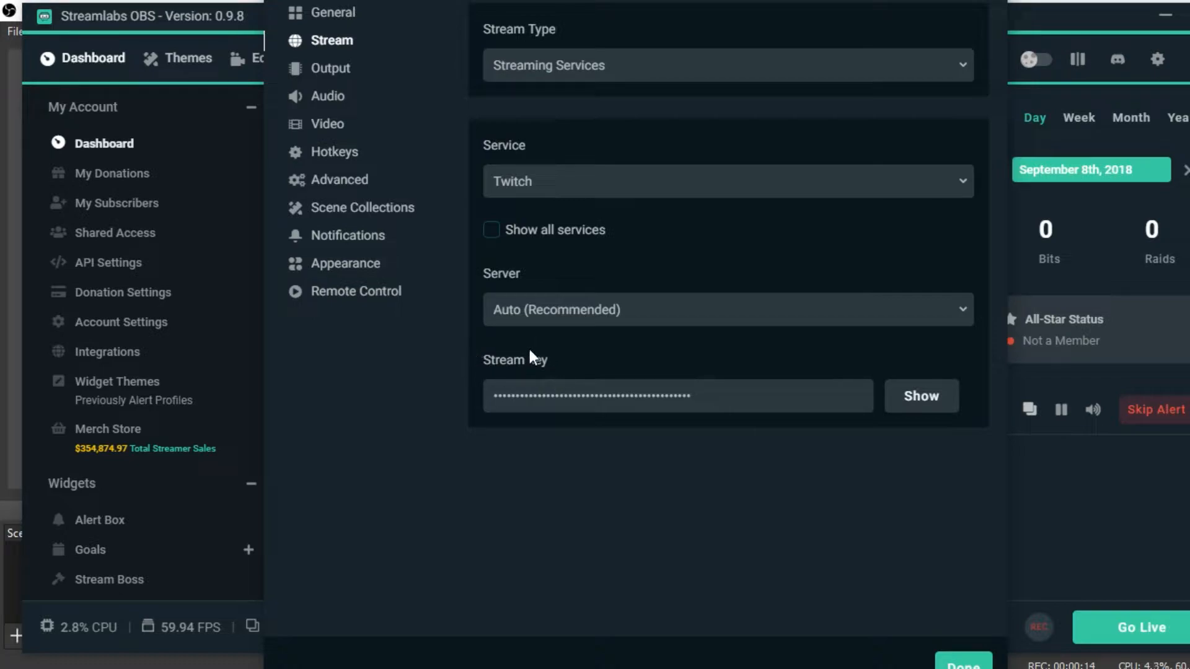
click(793, 185)
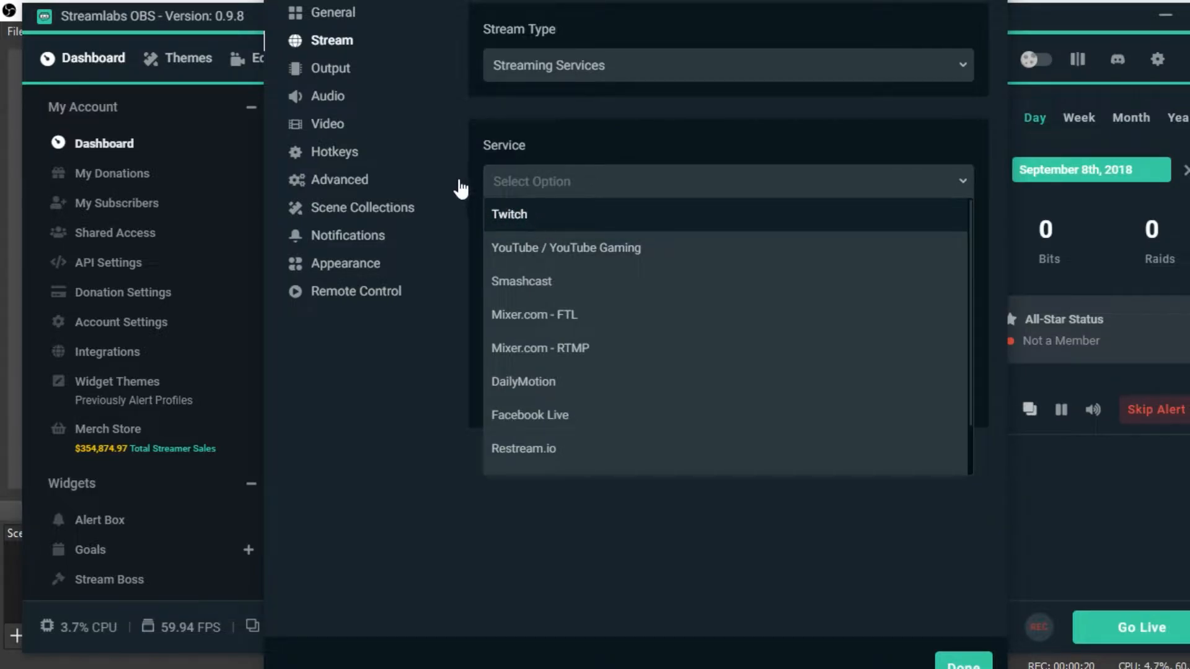
click(519, 227)
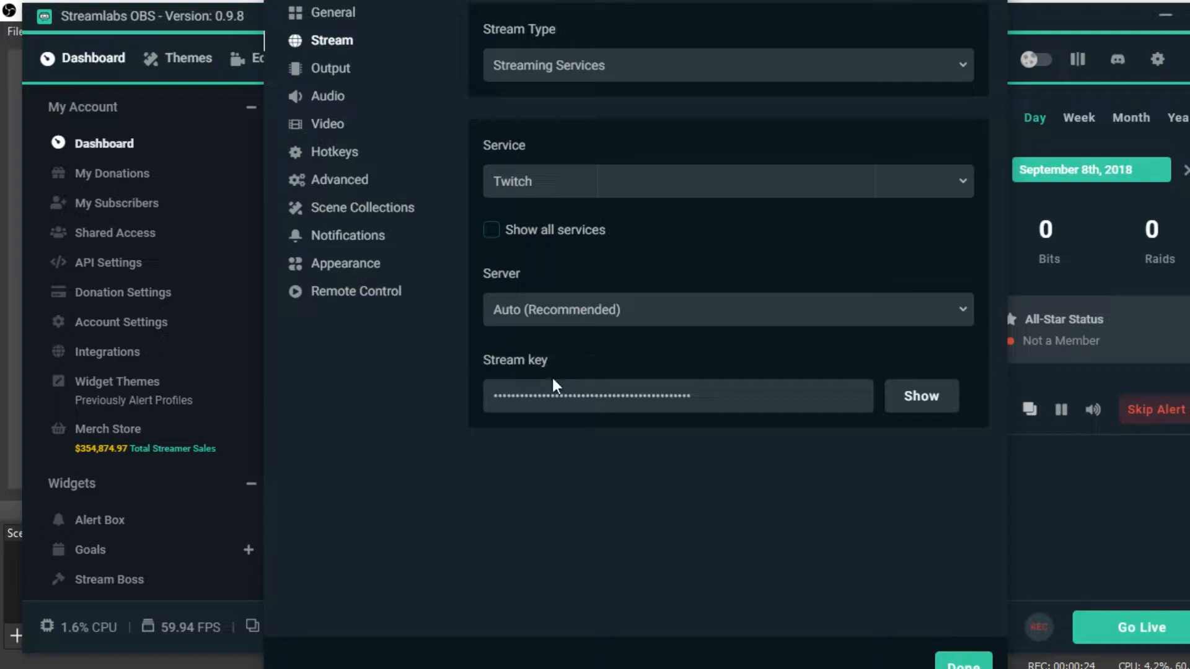
- Select the stream key on the Twitch dashboard's Channel settings, then return to Streamlabs OBS
mouse_move(610, 668)
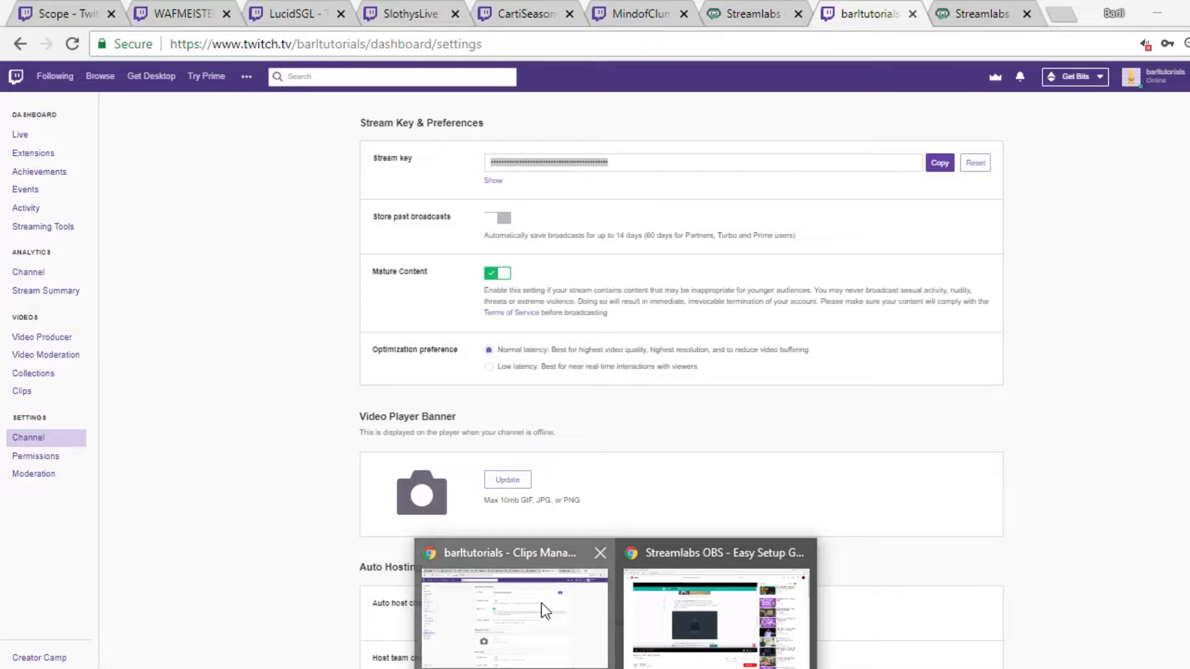
click(544, 608)
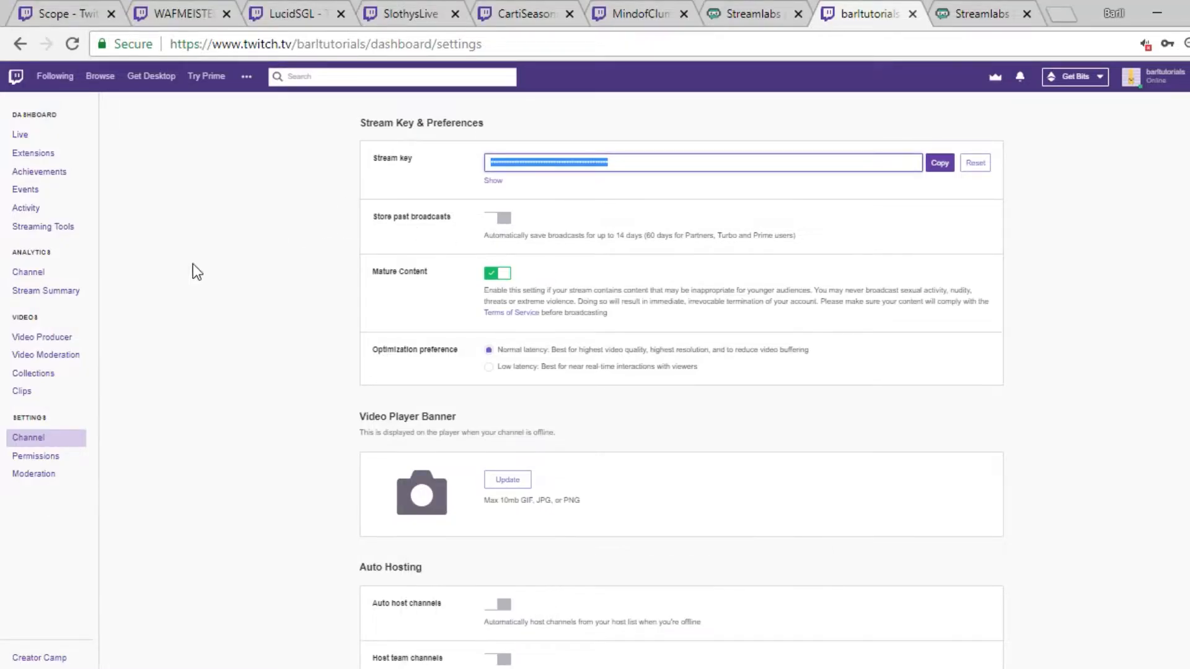
click(1177, 81)
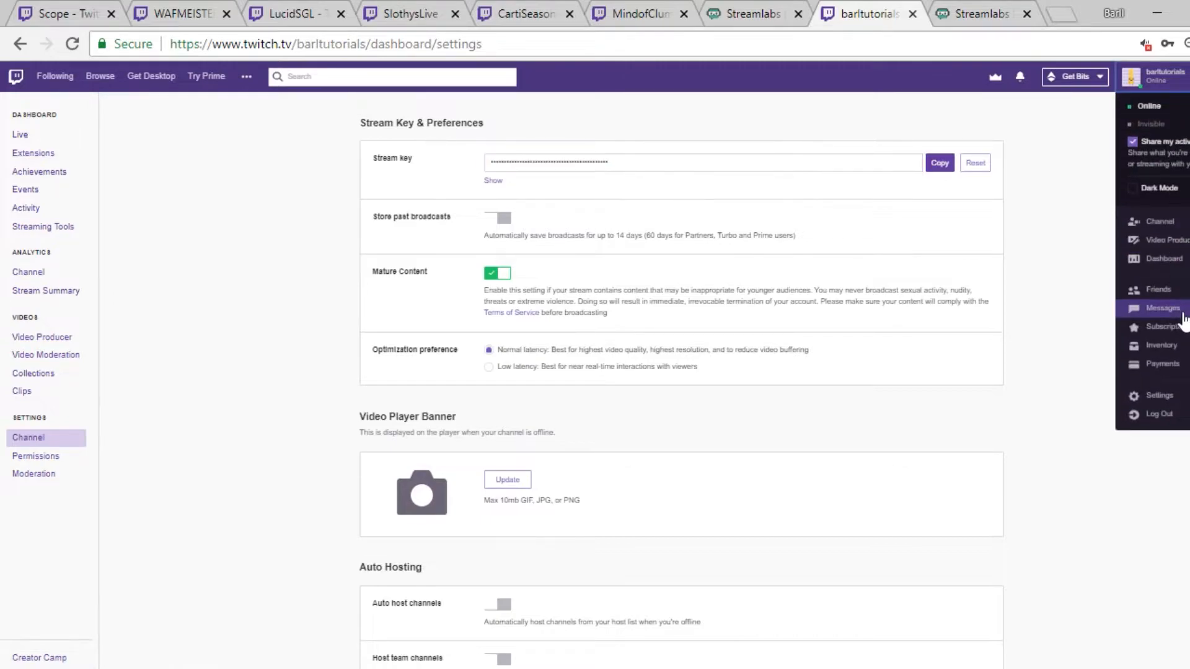
click(1183, 261)
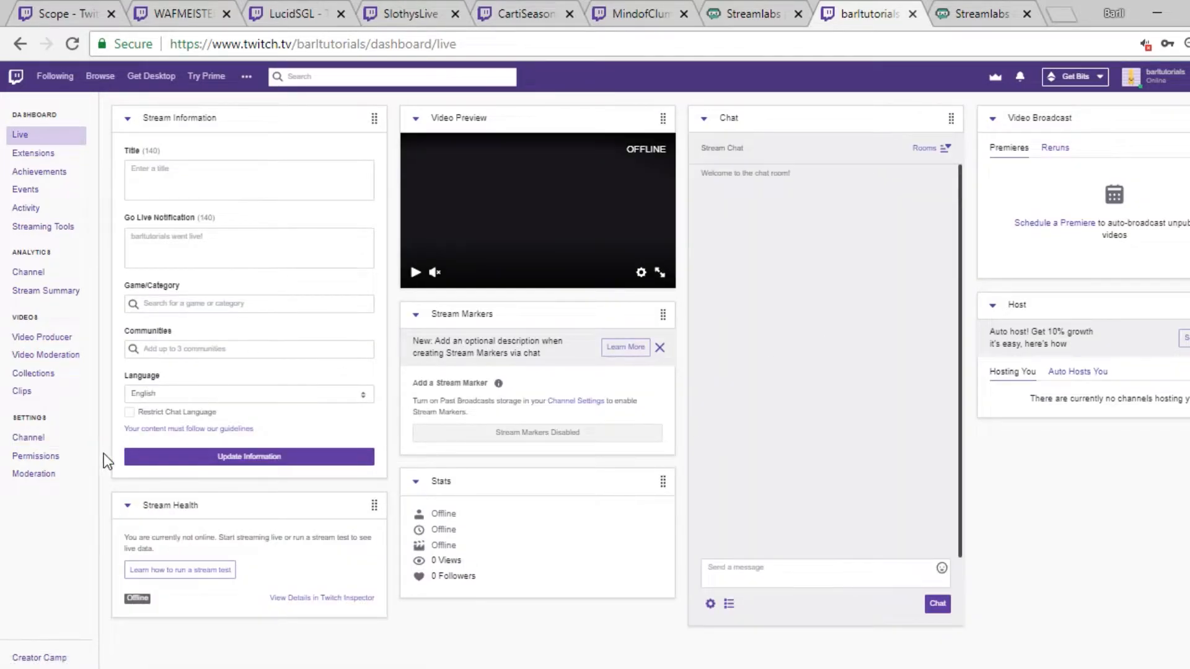
click(29, 438)
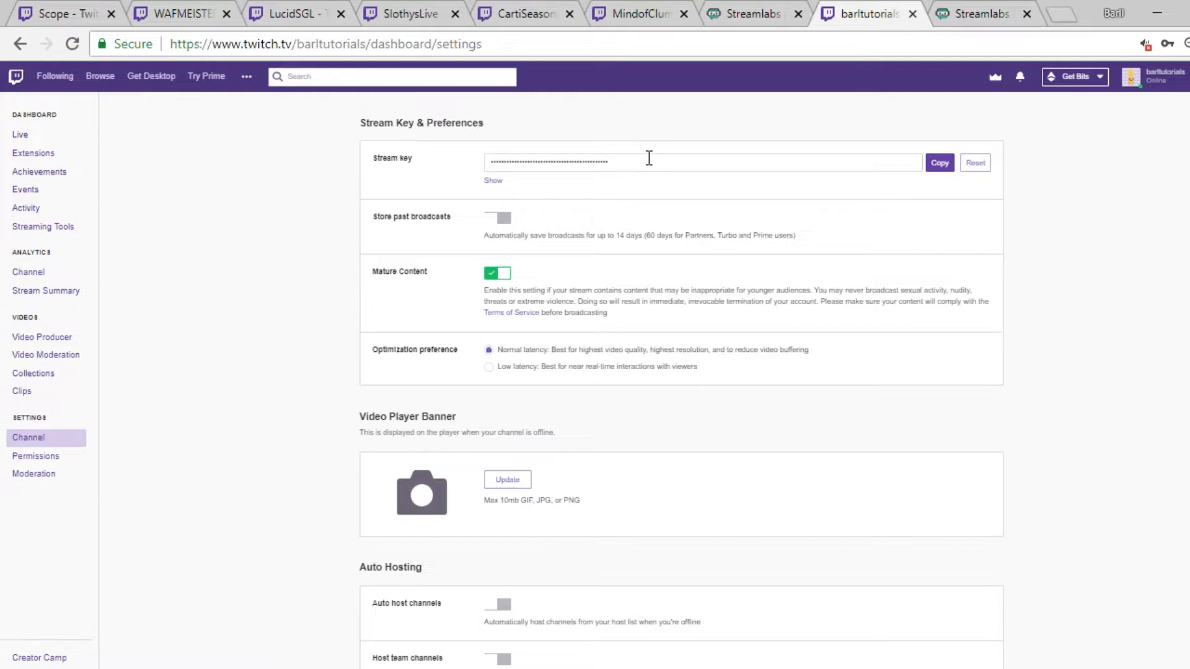
drag(651, 158, 462, 163)
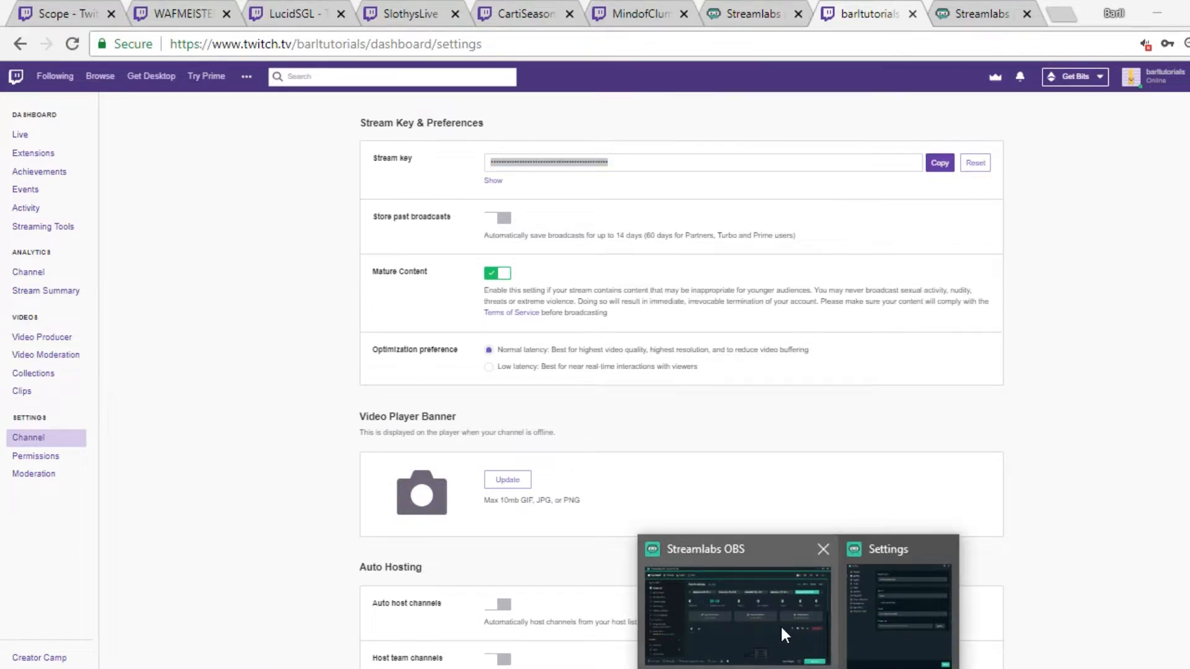
click(779, 626)
- Check the Twitch stream settings, save them with Done, and reopen Settings
click(1156, 59)
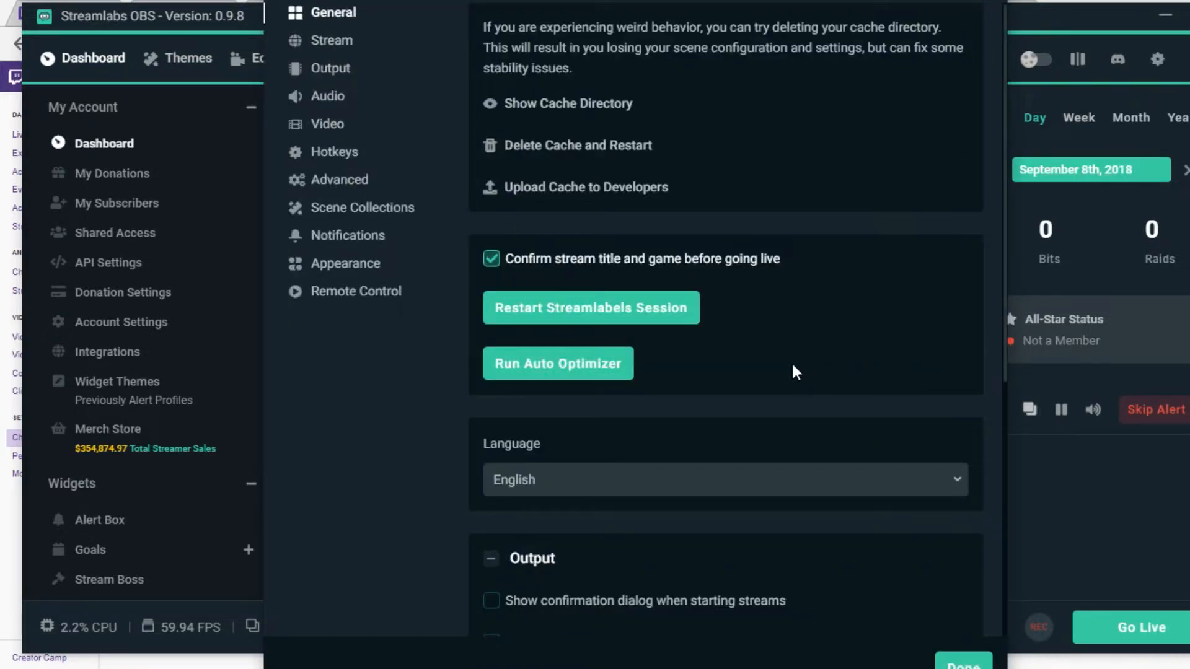
click(346, 42)
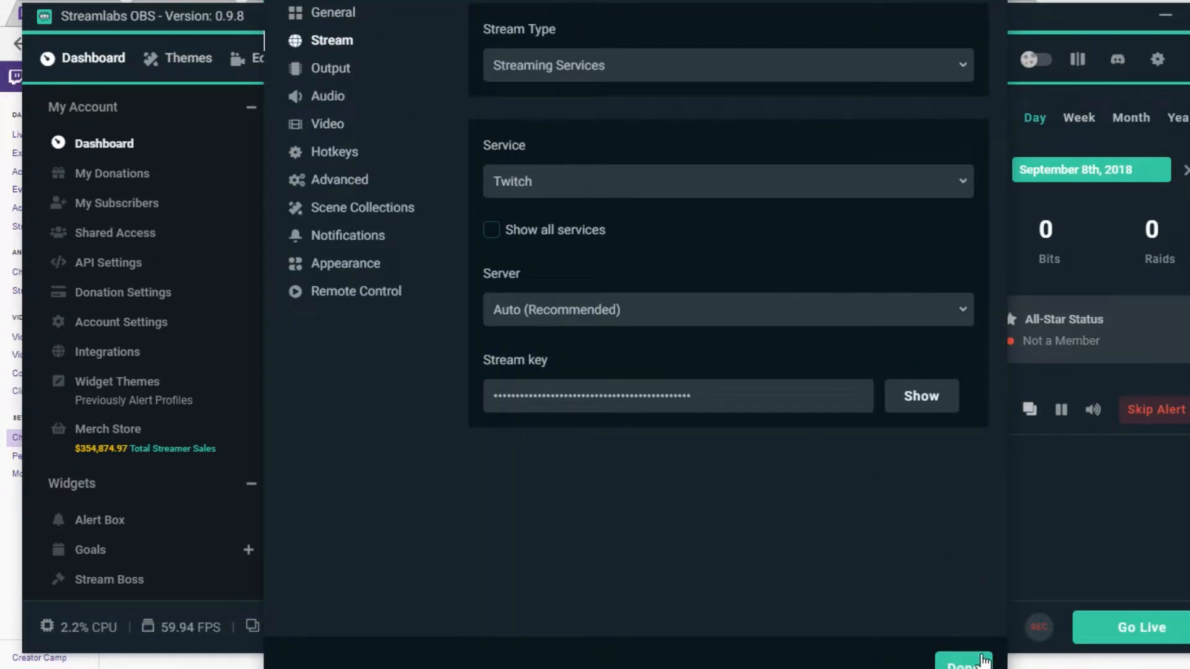
click(964, 664)
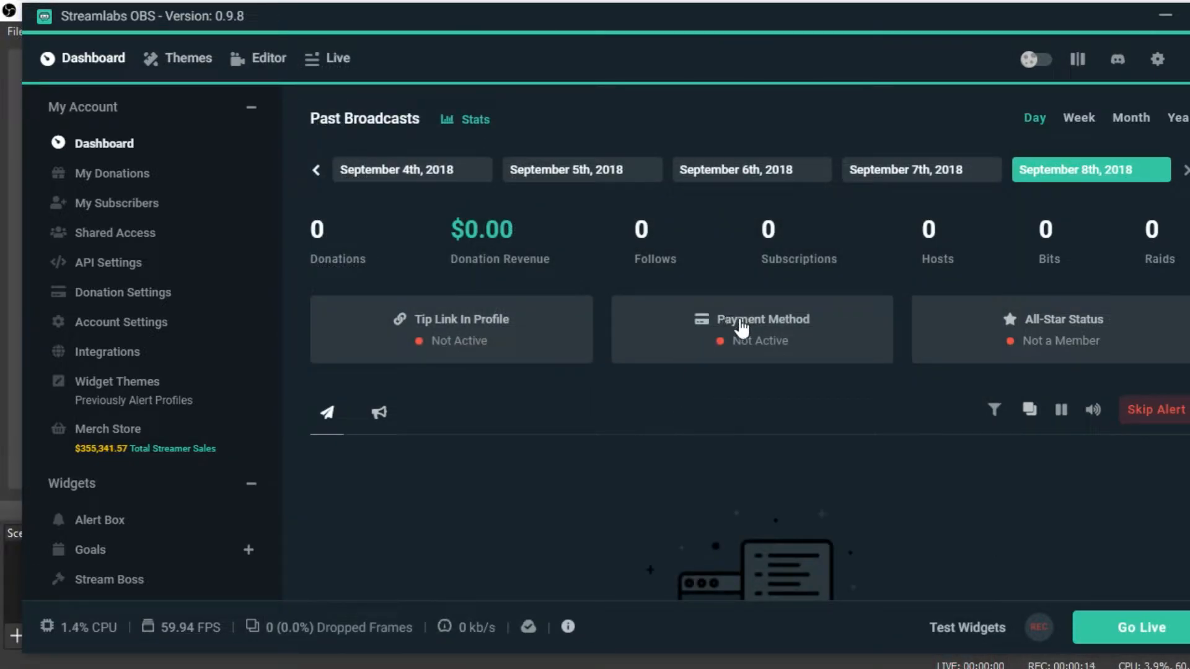
click(1158, 60)
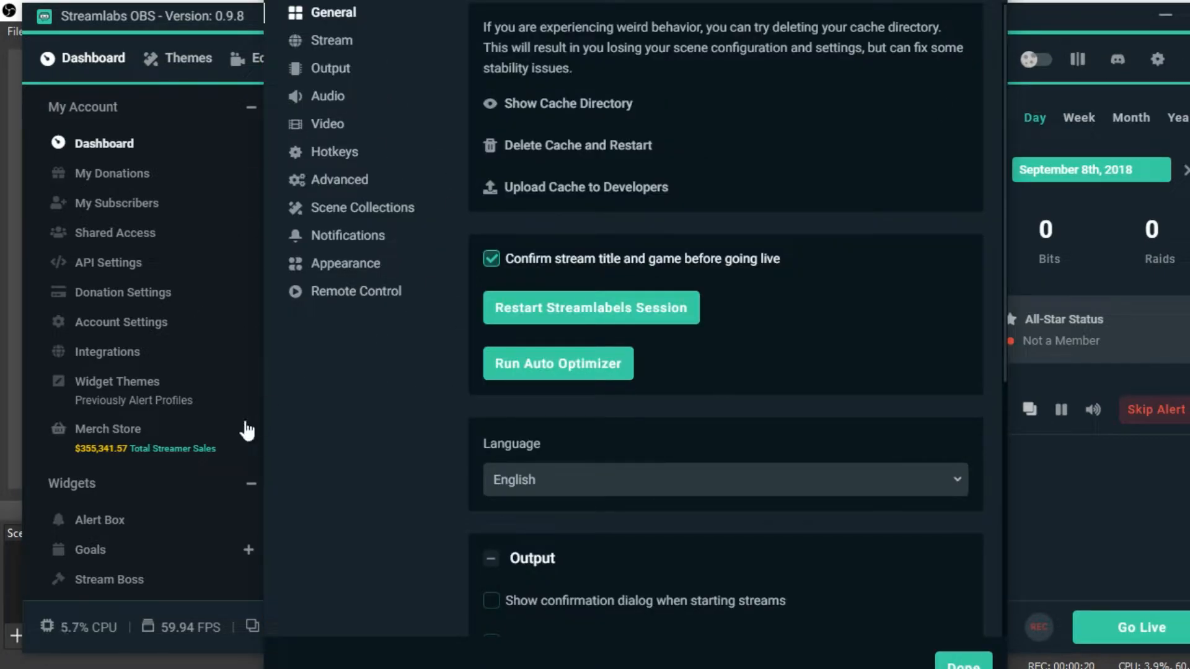
- Scroll through the General settings, then show the Stream page with Twitch and Auto server
scroll(691, 378, down, 3)
scroll(688, 377, up, 3)
scroll(590, 387, down, 3)
scroll(590, 388, up, 3)
scroll(584, 358, down, 2)
scroll(586, 341, down, 2)
scroll(589, 349, down, 3)
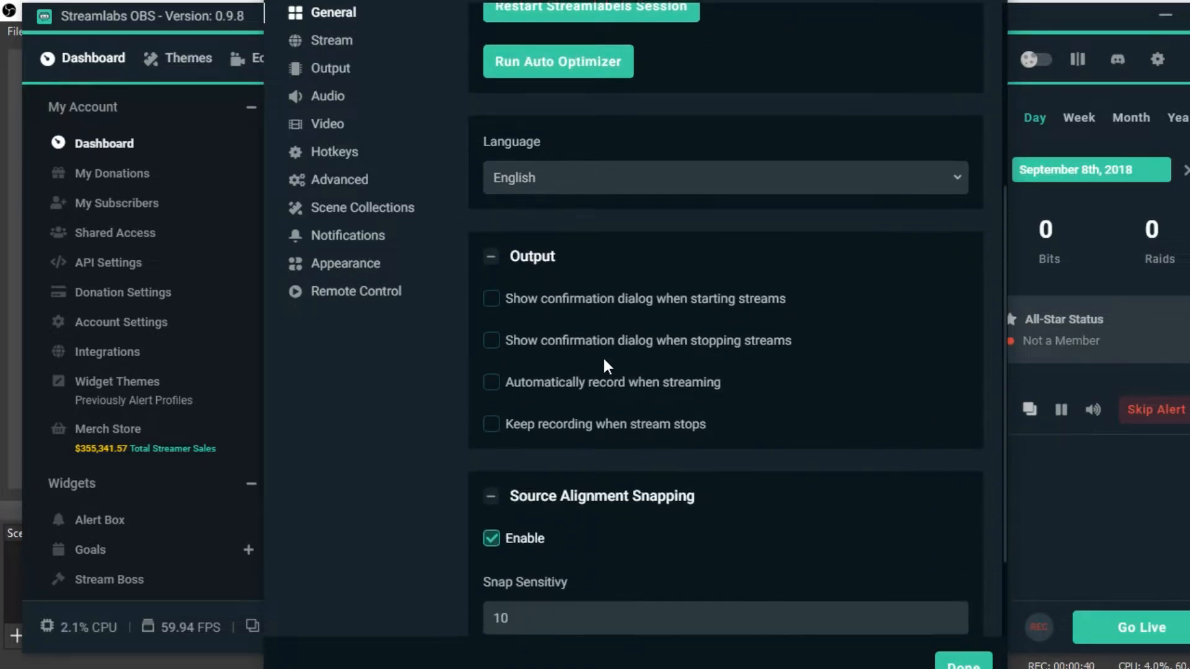
scroll(601, 423, down, 1)
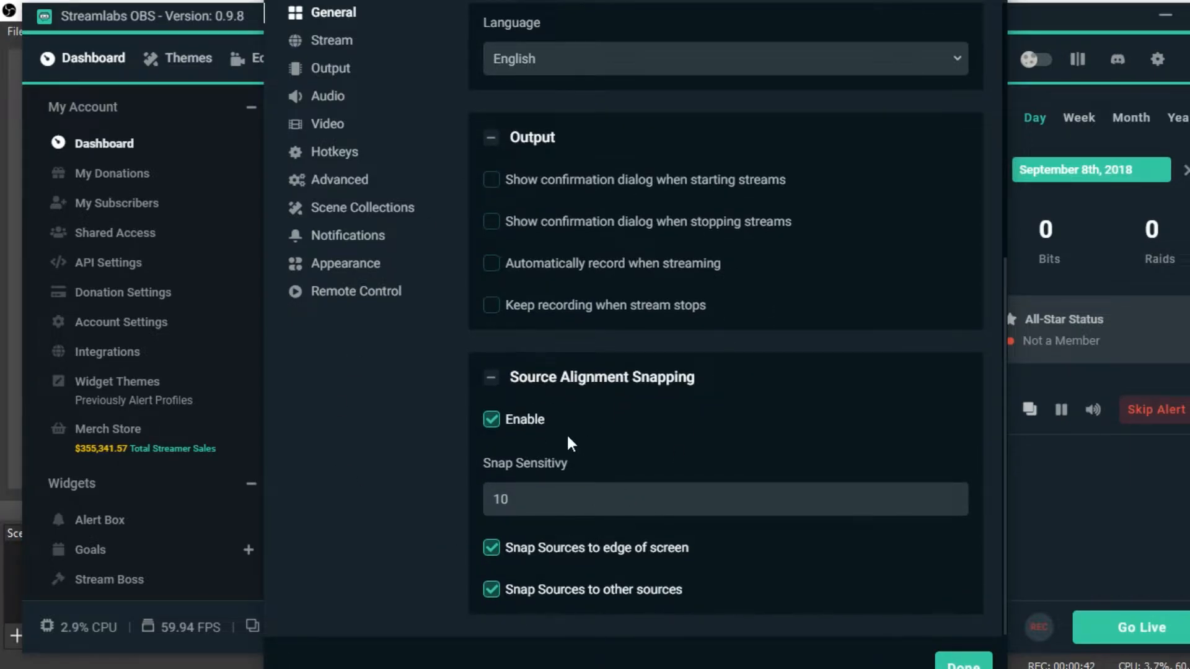
scroll(582, 417, up, 6)
click(329, 39)
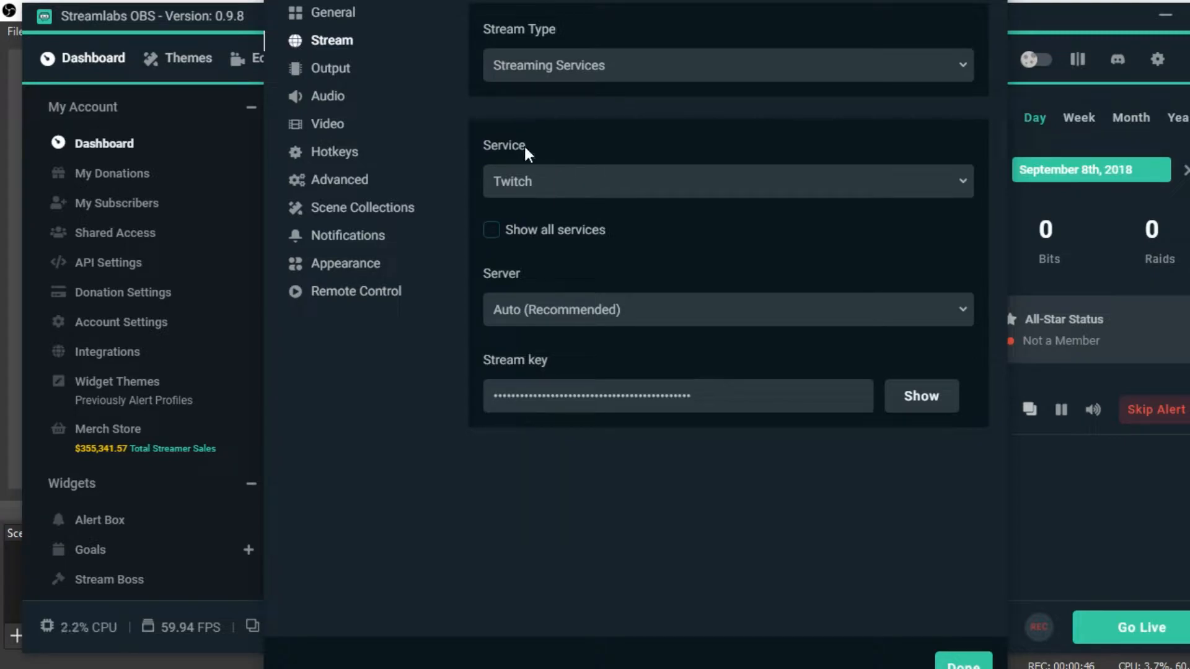
- Keep Twitch as the service, then review Output: 2500 video bitrate, NVENC, mp4 recording
click(551, 185)
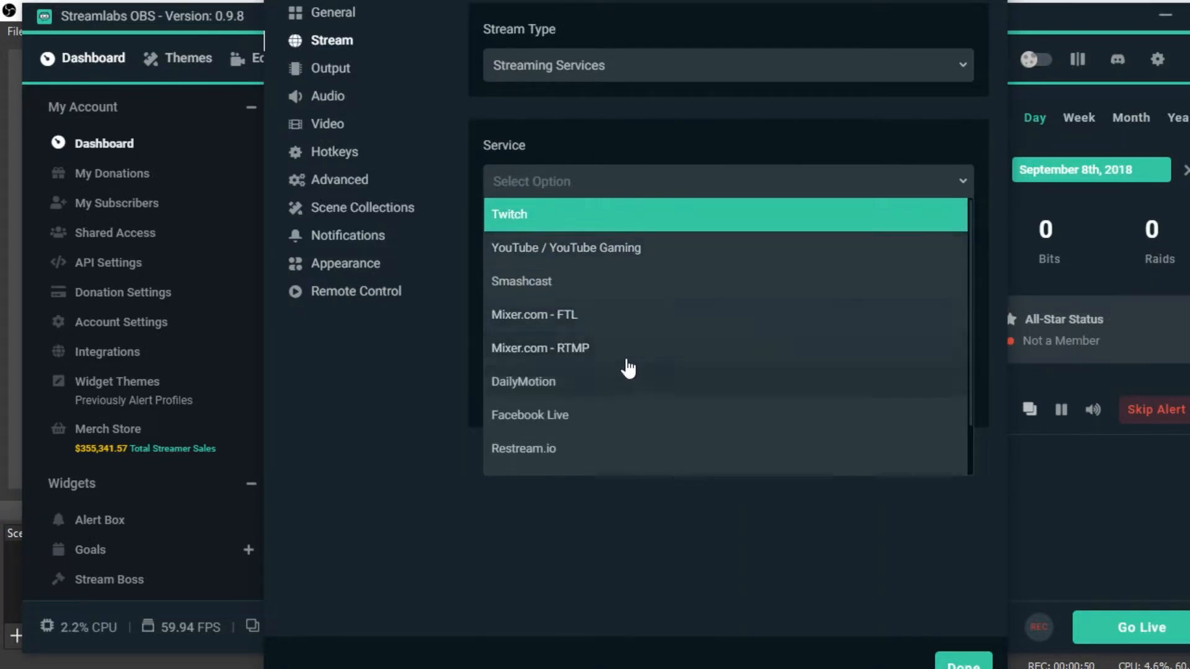
click(557, 214)
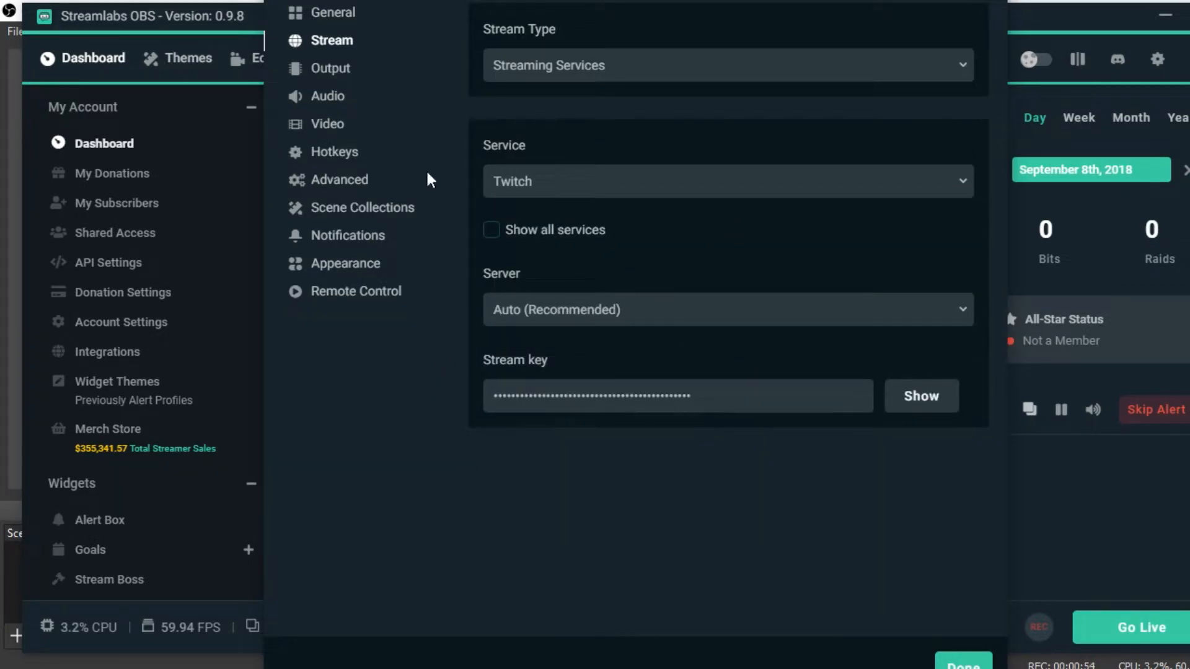
click(332, 73)
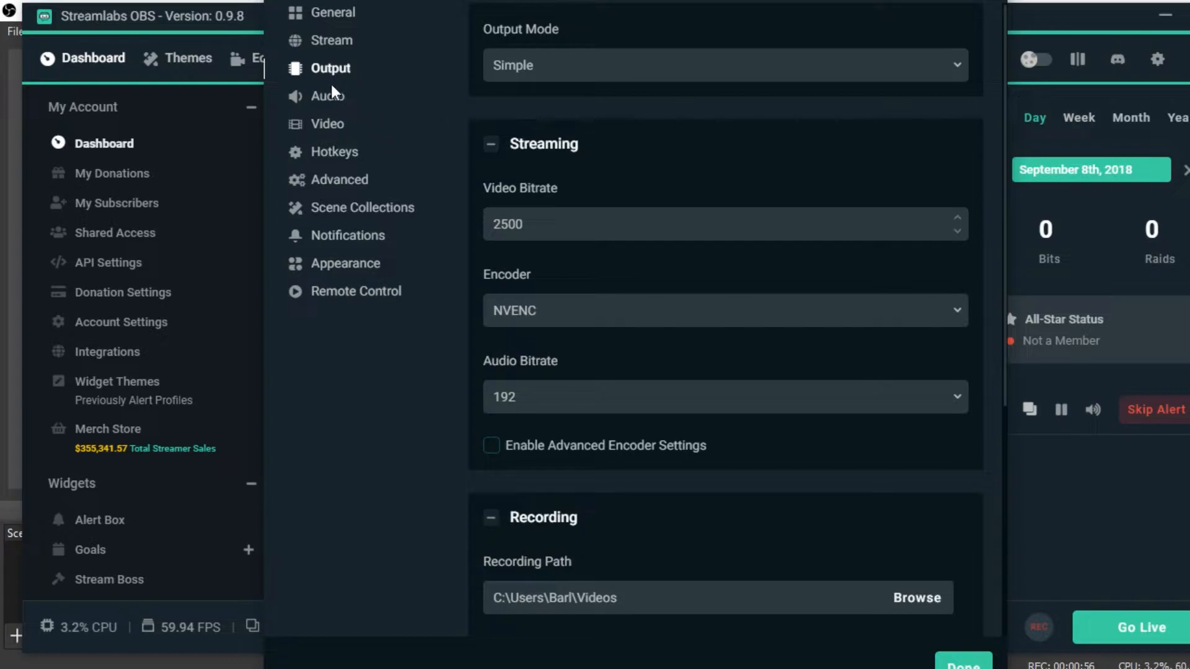
scroll(593, 223, down, 3)
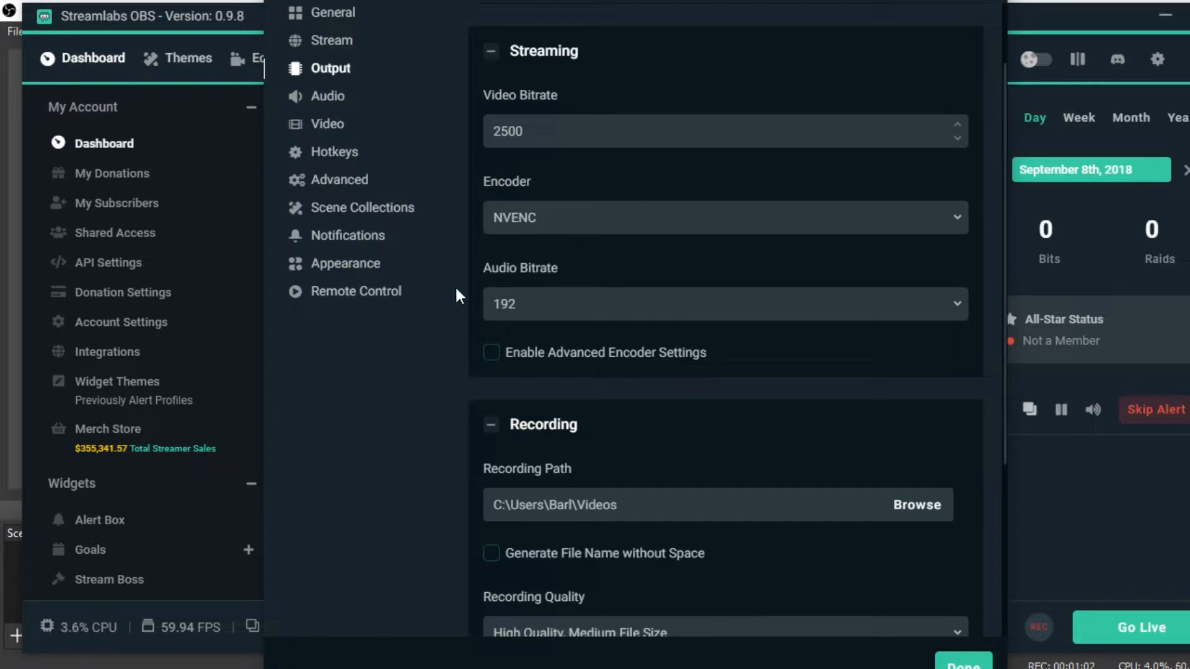
scroll(607, 300, down, 5)
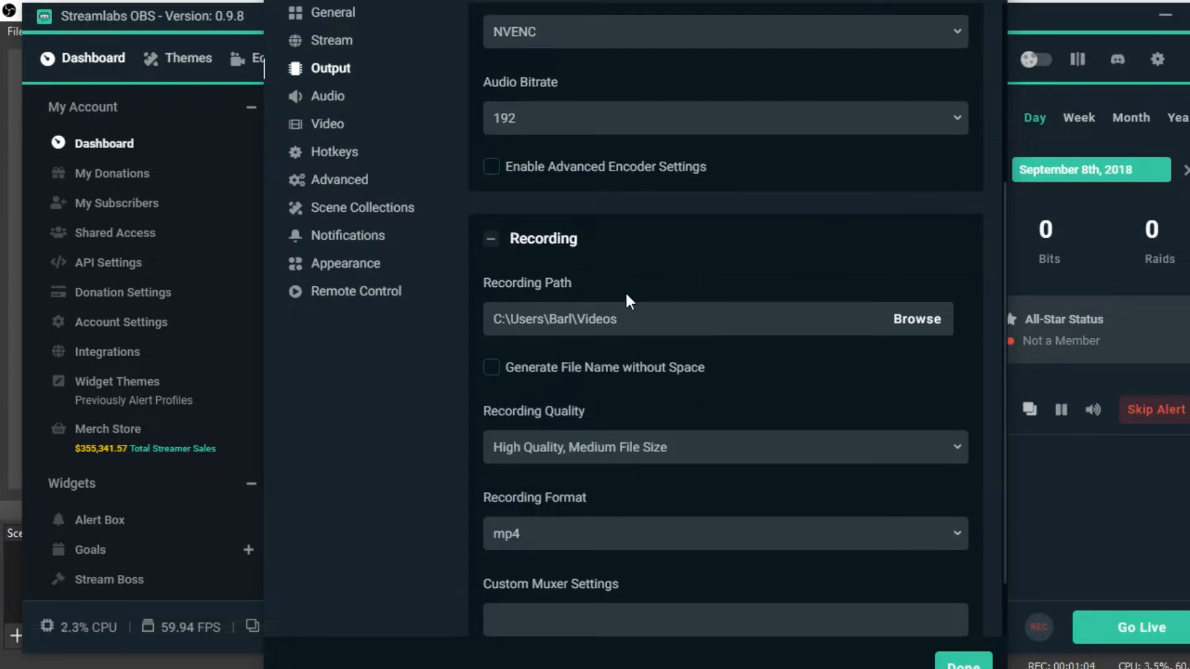
scroll(662, 346, down, 2)
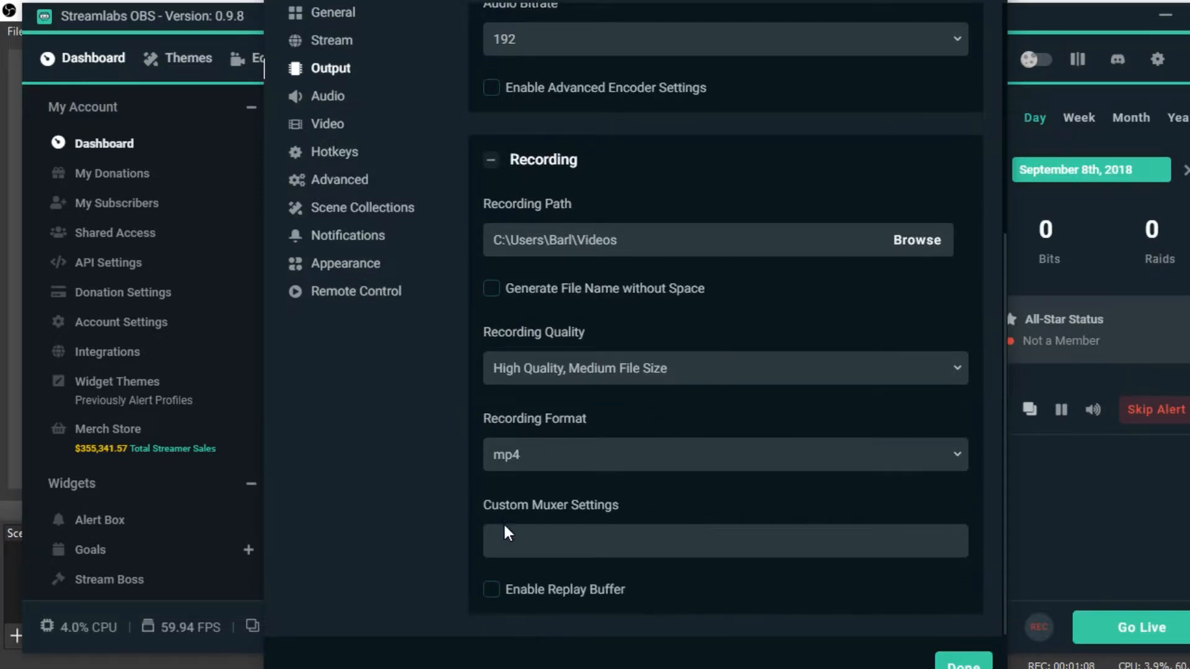
- Review the Audio, Video and Hotkeys pages, then scroll Advanced settings to the 5-second stream delay
click(331, 101)
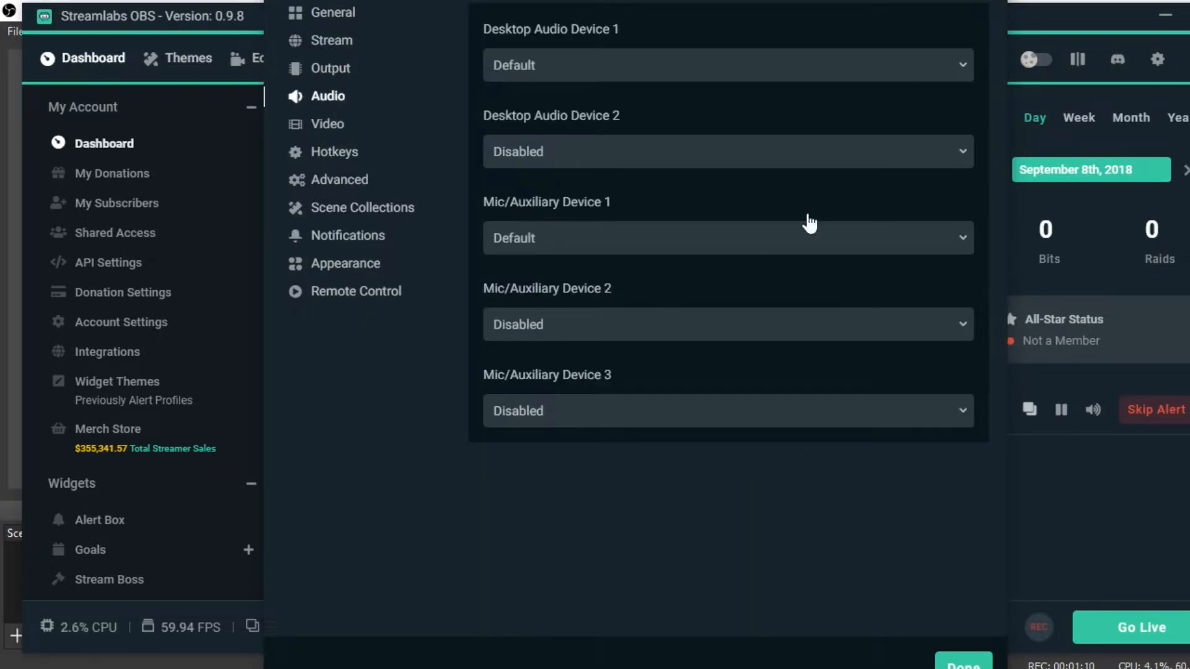
click(330, 127)
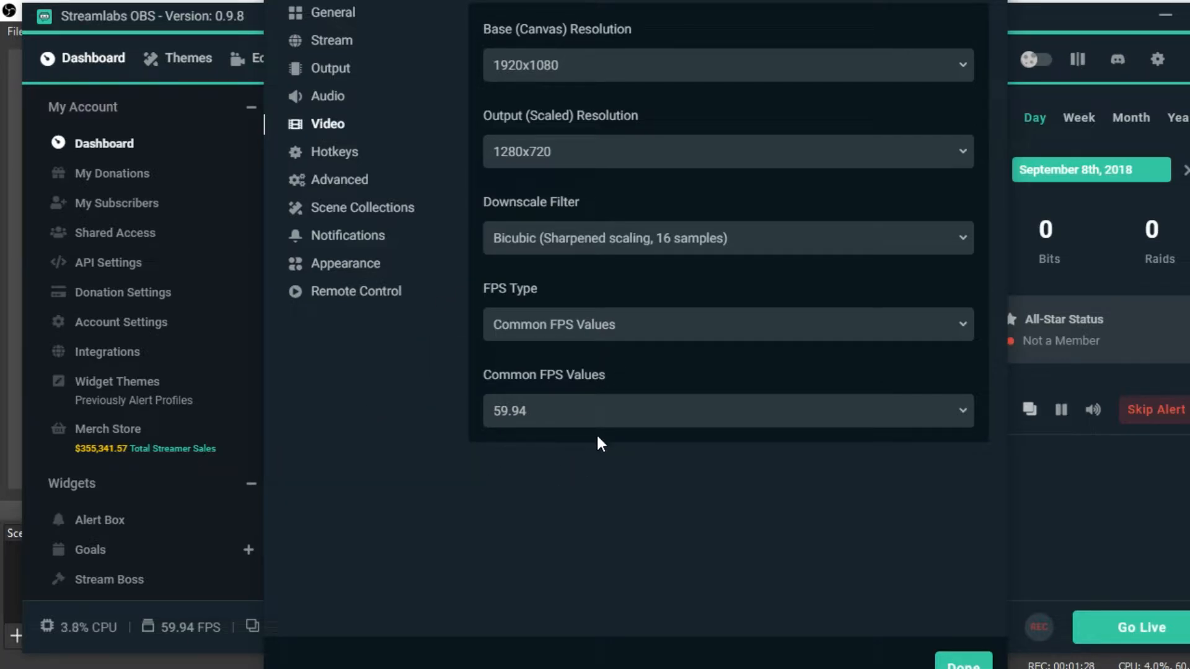
click(345, 161)
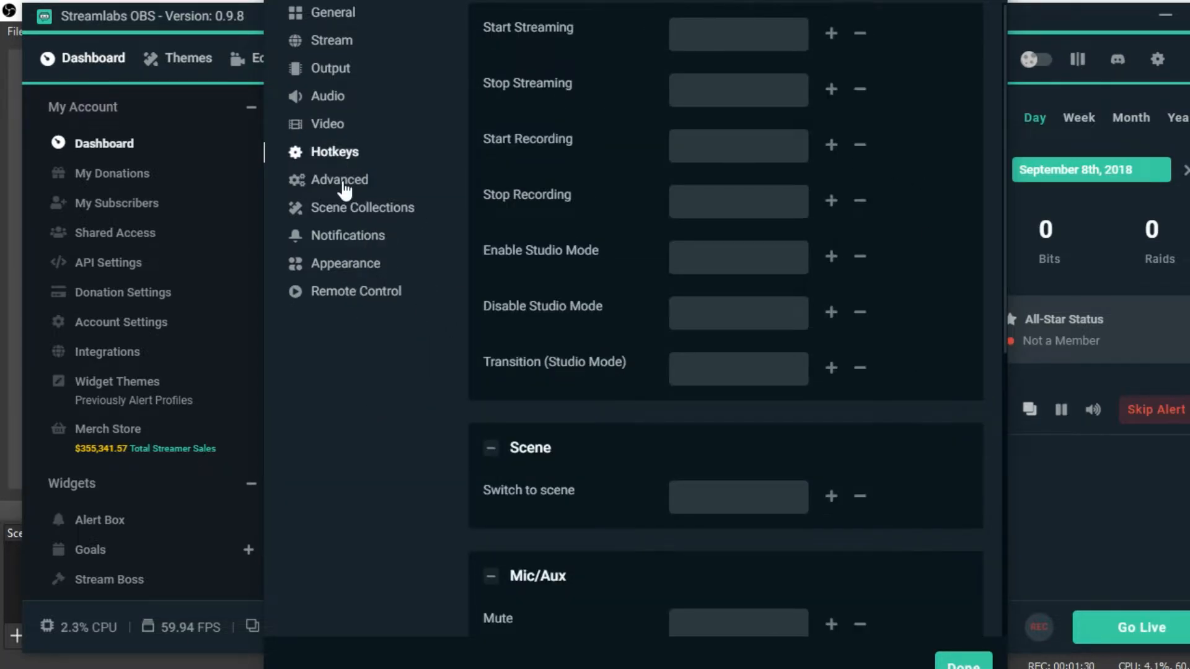
click(341, 183)
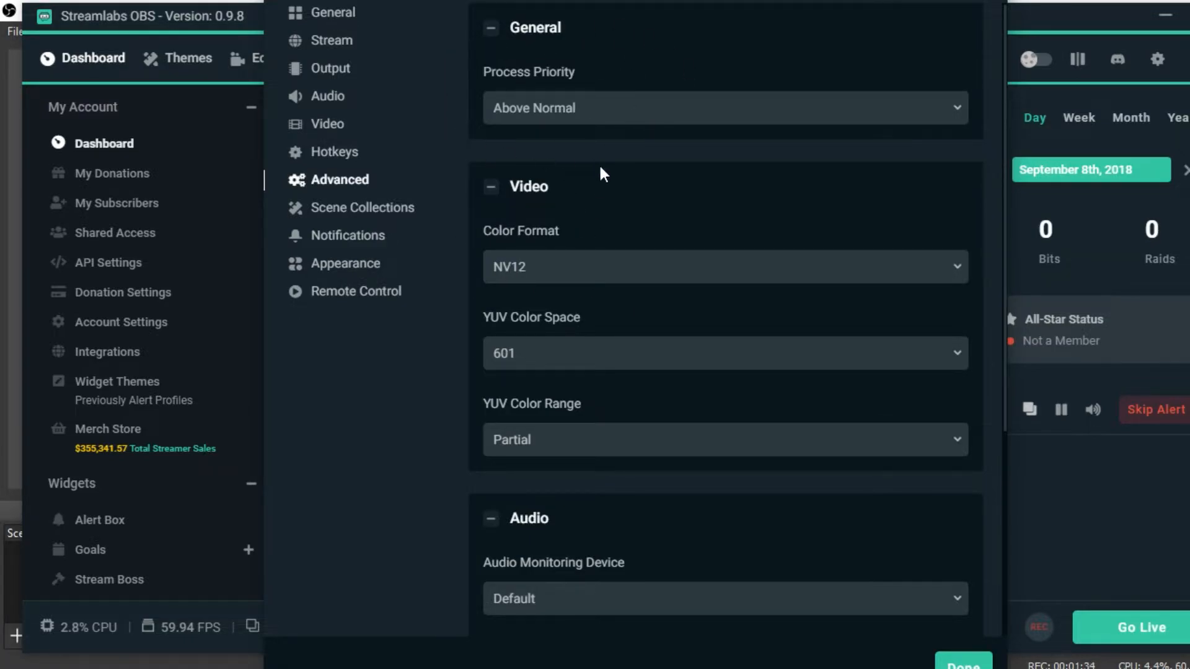
scroll(682, 279, down, 3)
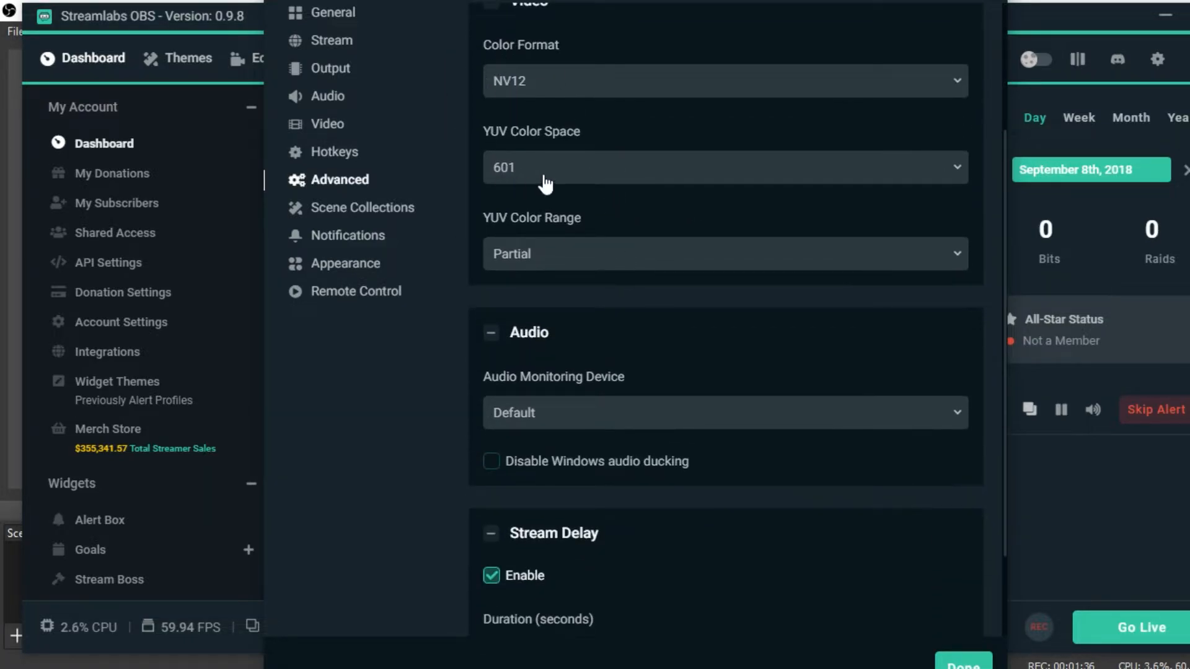
scroll(590, 258, down, 2)
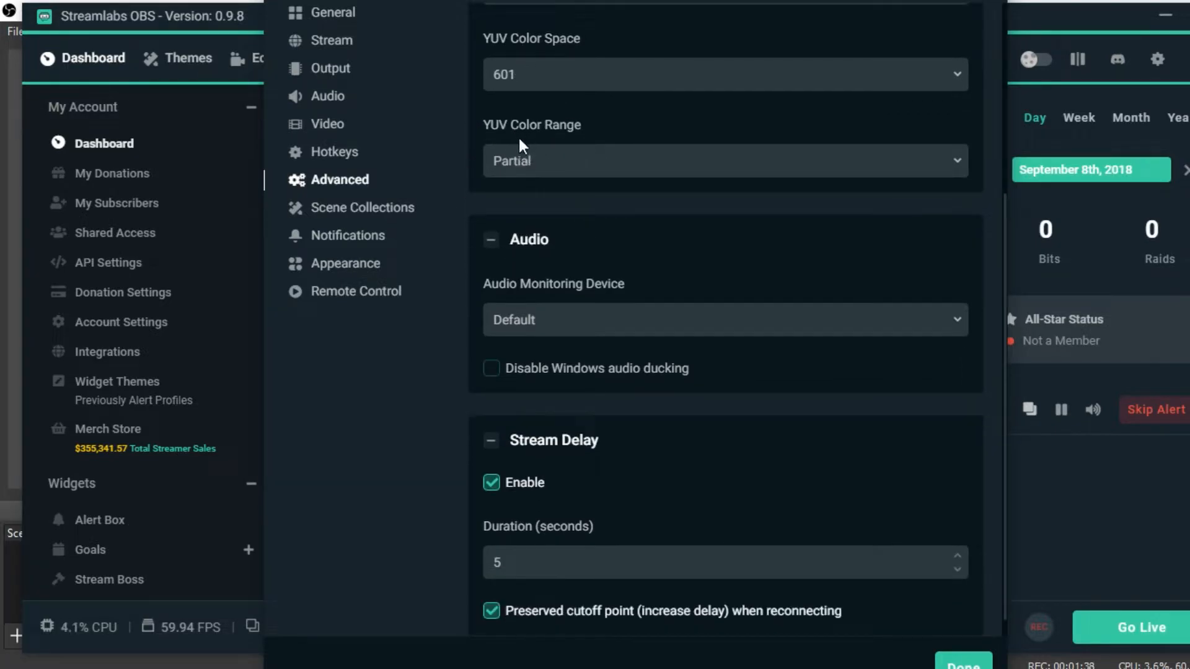
scroll(594, 308, down, 1)
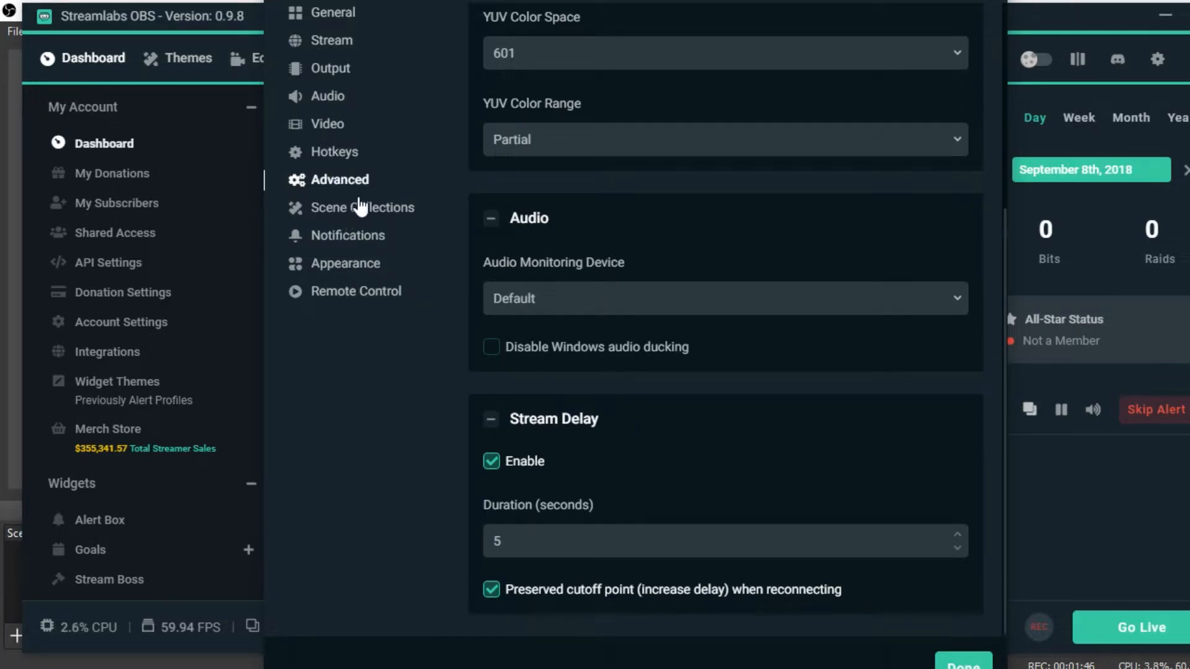
- Look over the Scene Collections, Notifications, Appearance and Remote Control settings pages
click(383, 210)
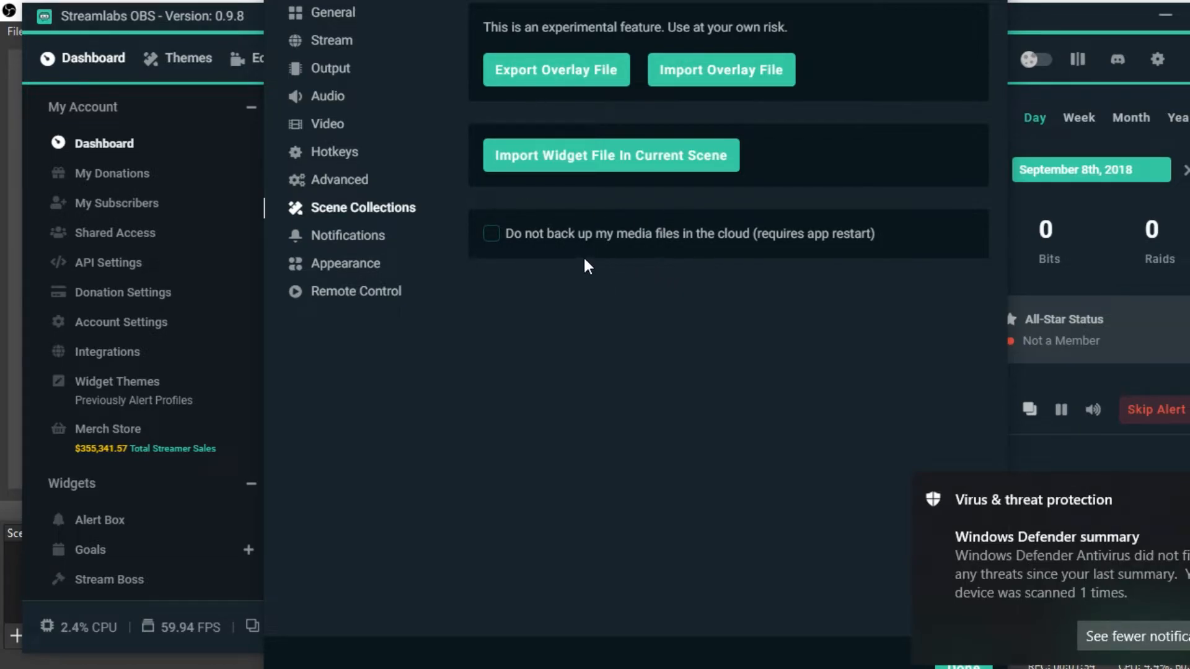
click(368, 239)
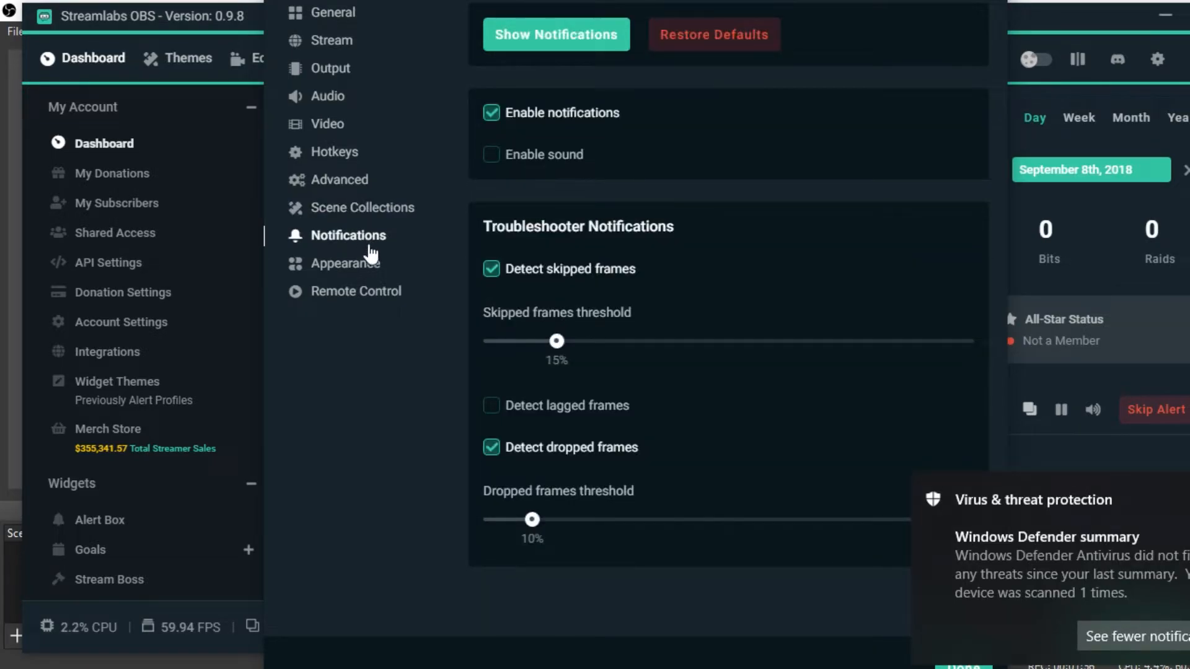
click(371, 265)
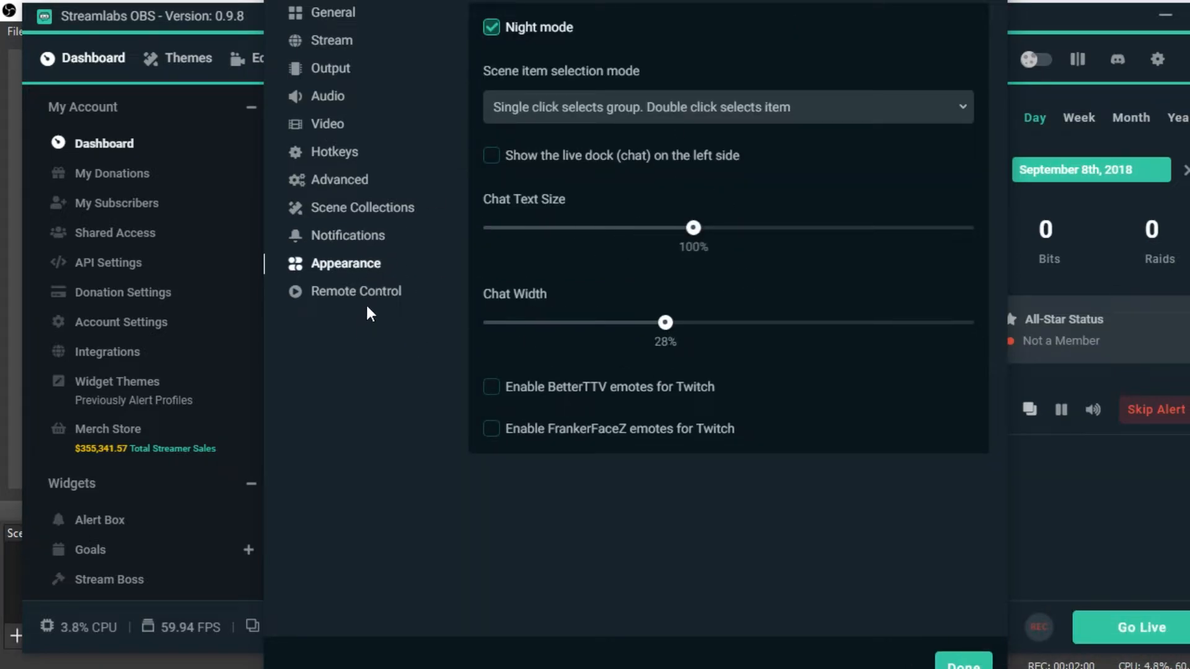
click(370, 295)
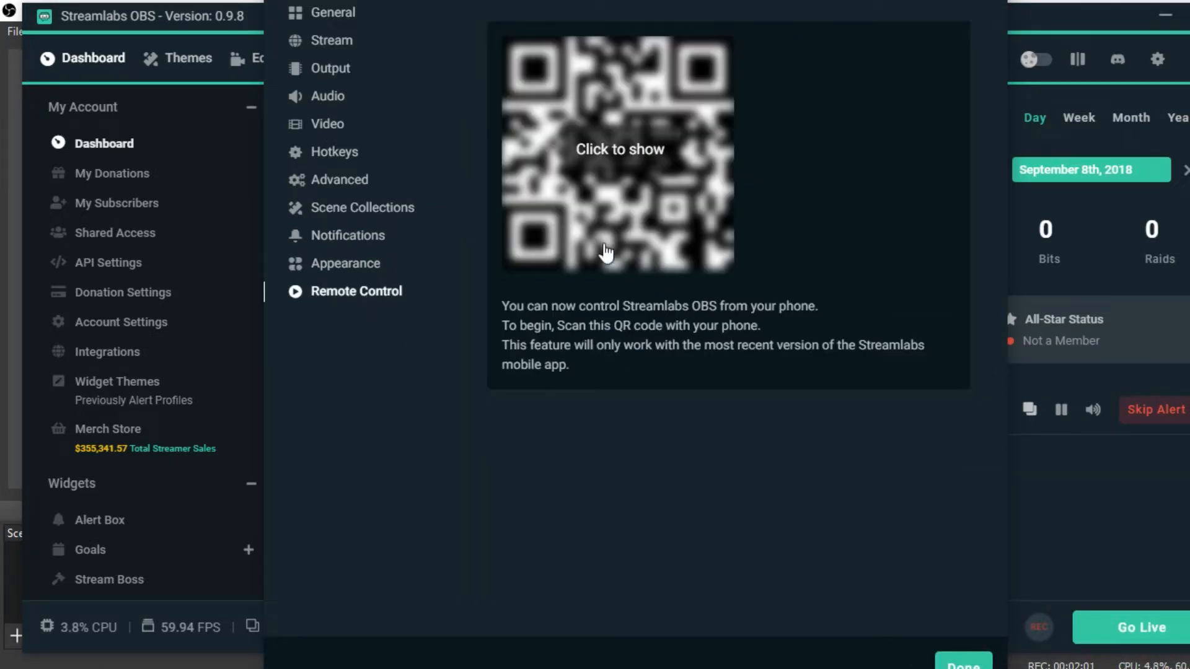
click(350, 266)
click(370, 241)
click(372, 208)
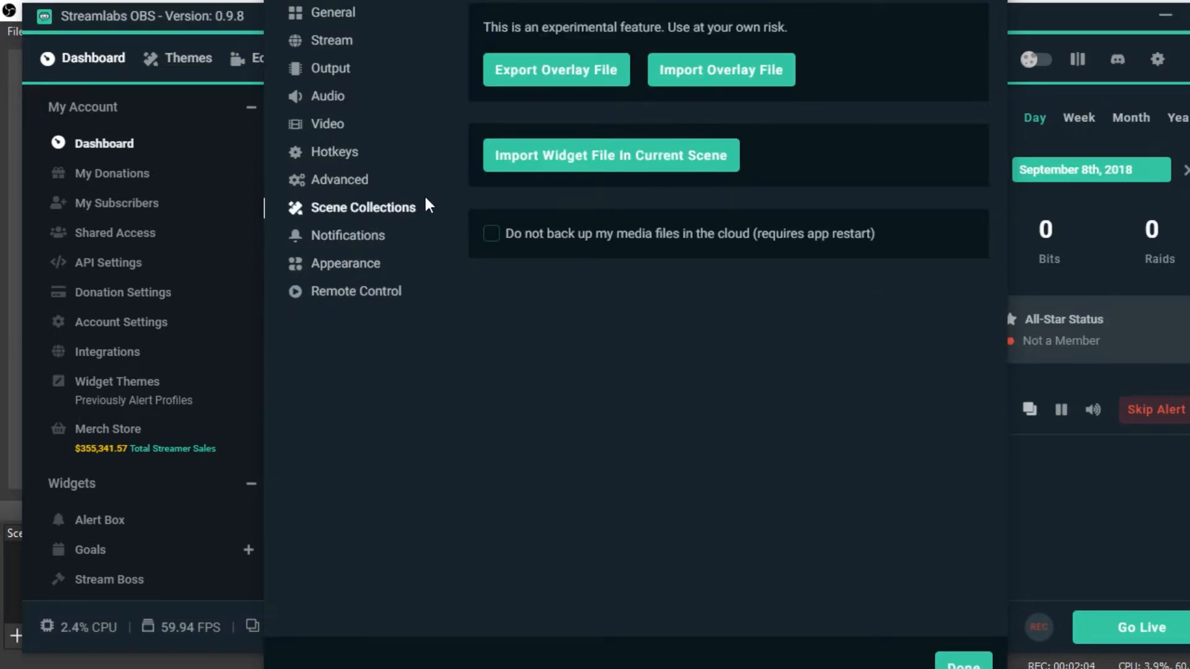
- Recheck Video, General, Output, Audio, Hotkeys and Remote Control pages, then close Settings with Done
click(347, 127)
click(323, 12)
click(330, 69)
click(327, 96)
click(330, 155)
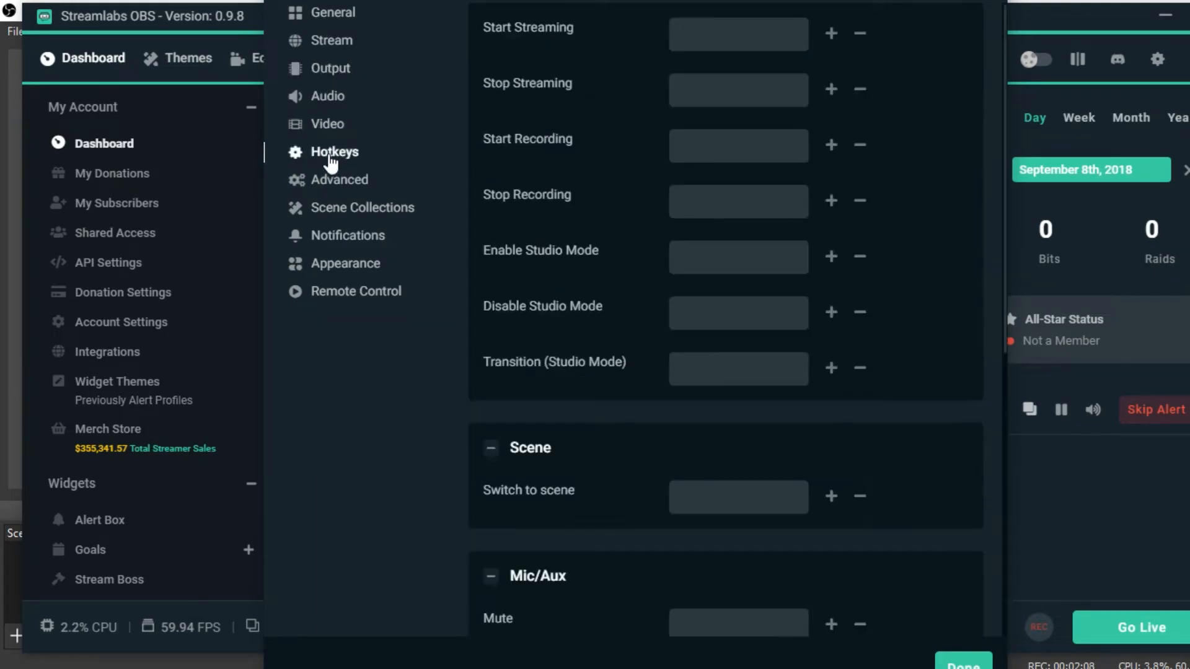
click(339, 207)
click(345, 239)
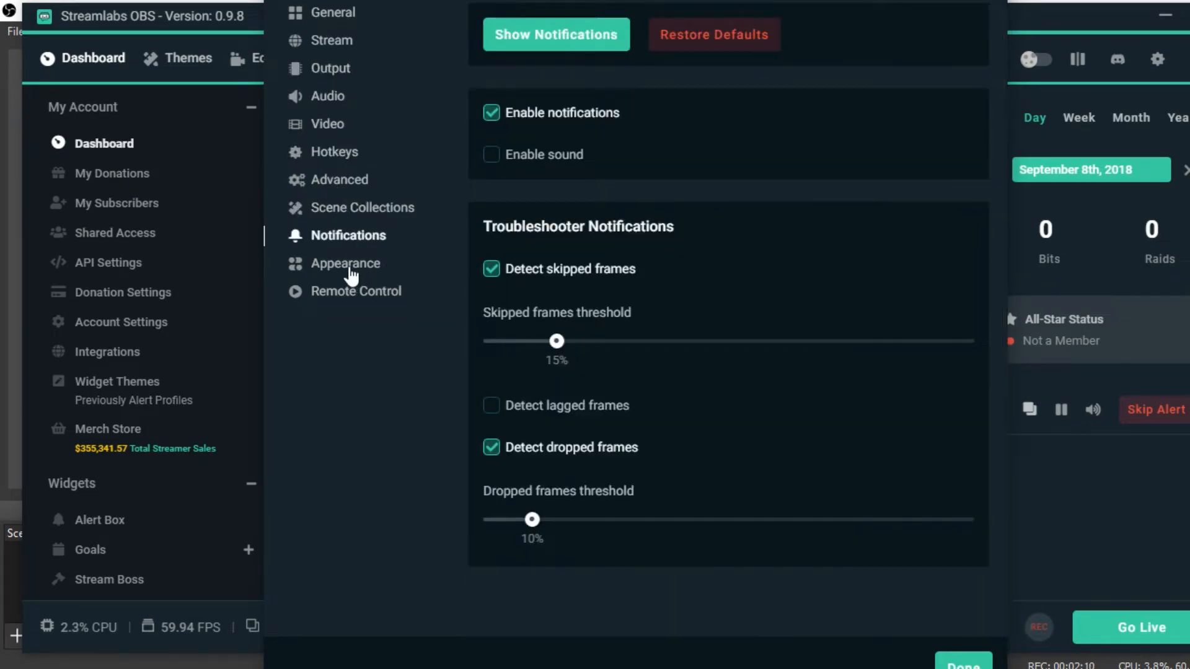
click(355, 291)
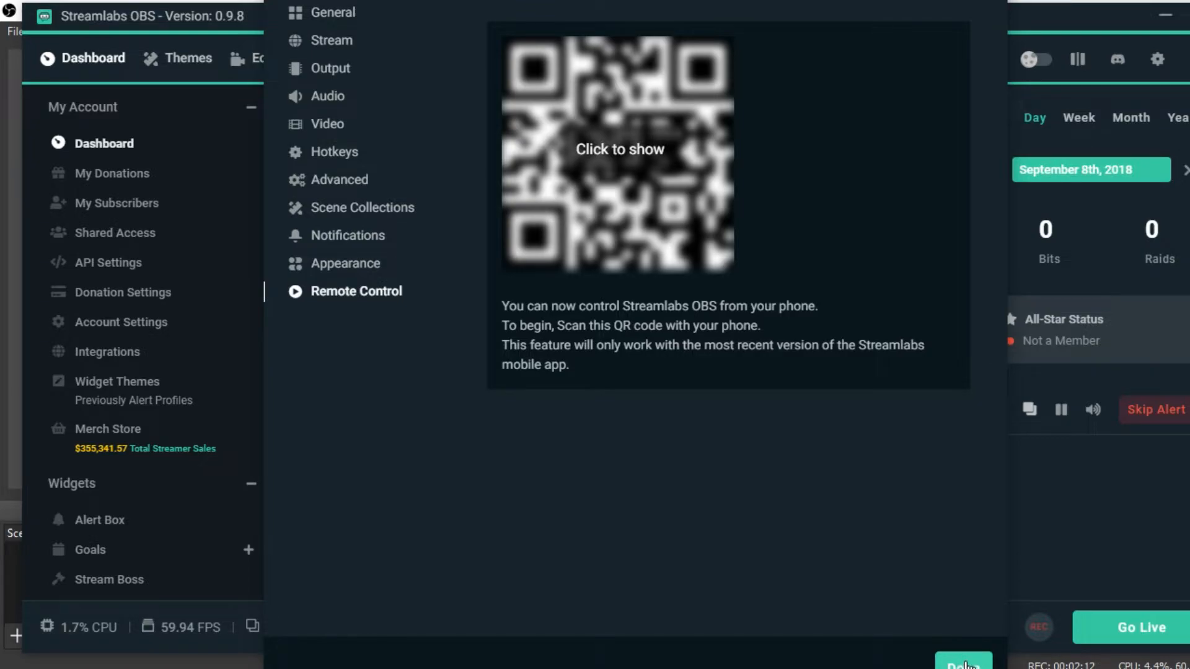
click(969, 659)
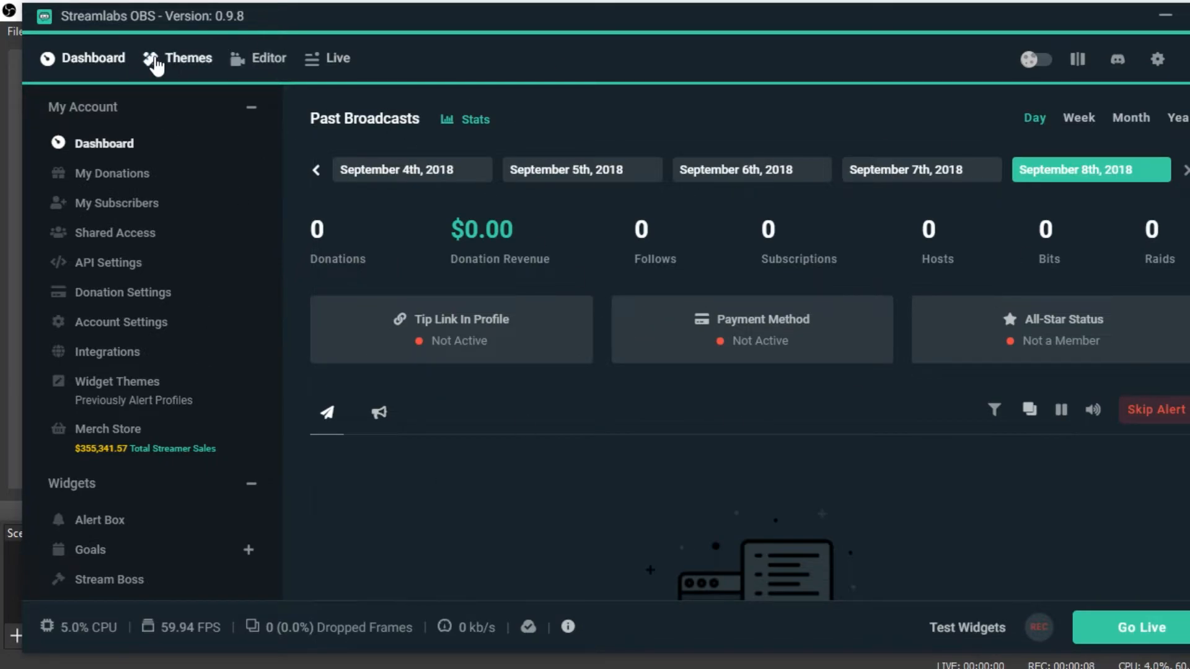
- Browse the Scene Themes library by scrolling through the theme grid
click(183, 68)
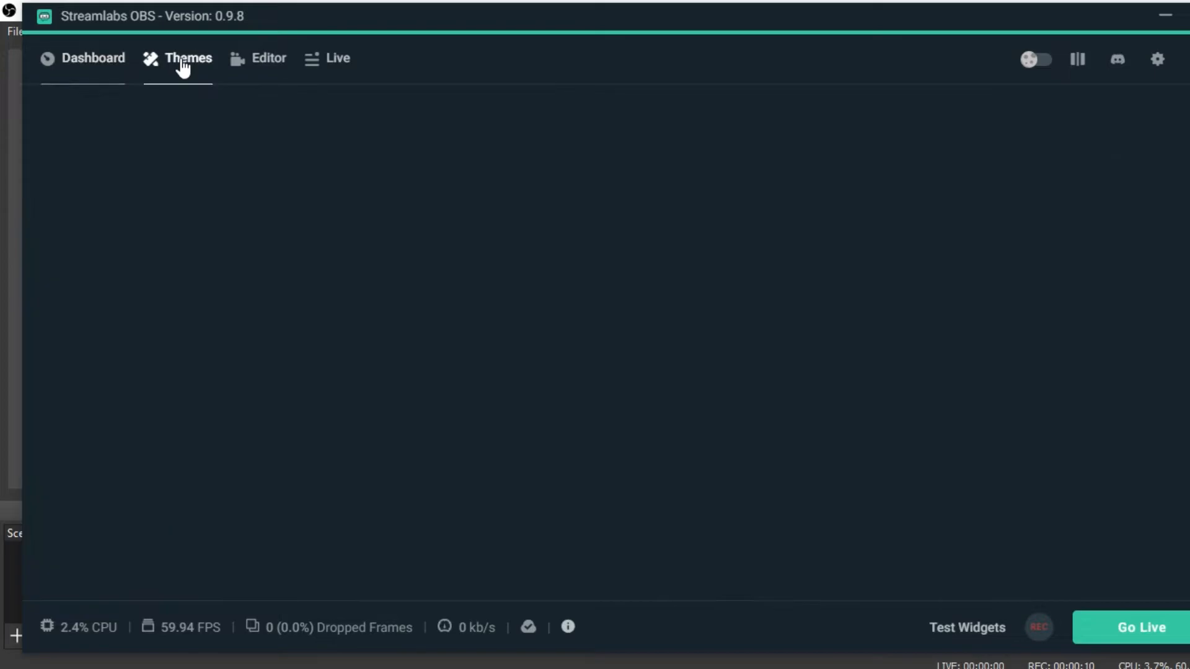
scroll(357, 340, down, 20)
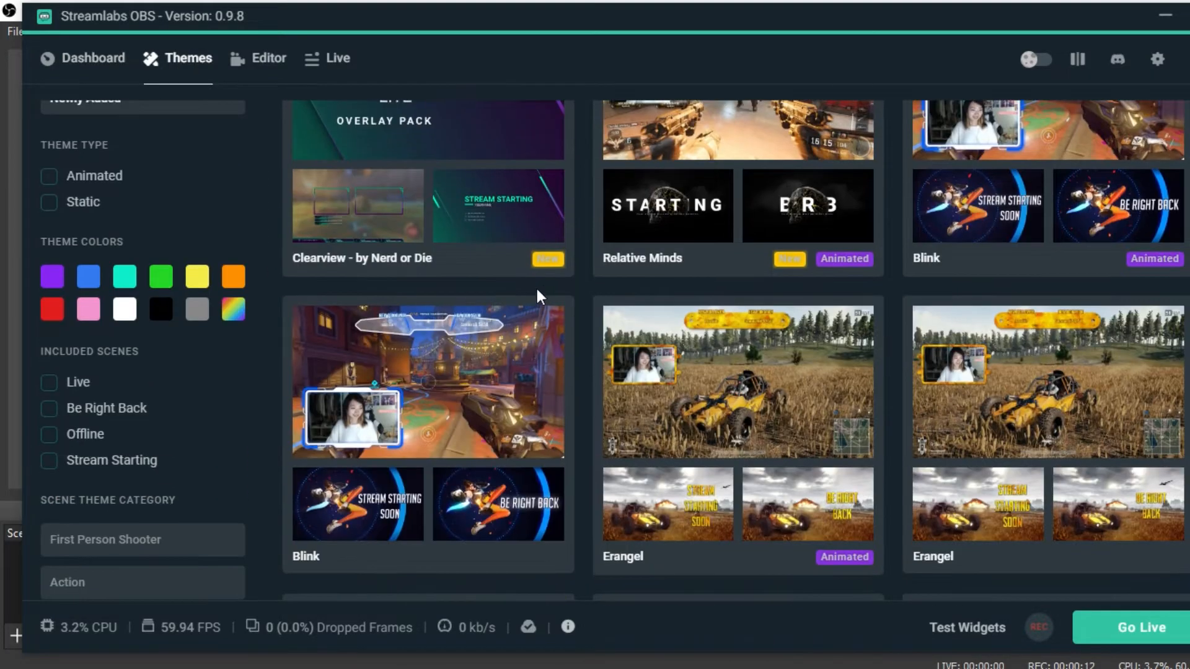
scroll(485, 324, down, 10)
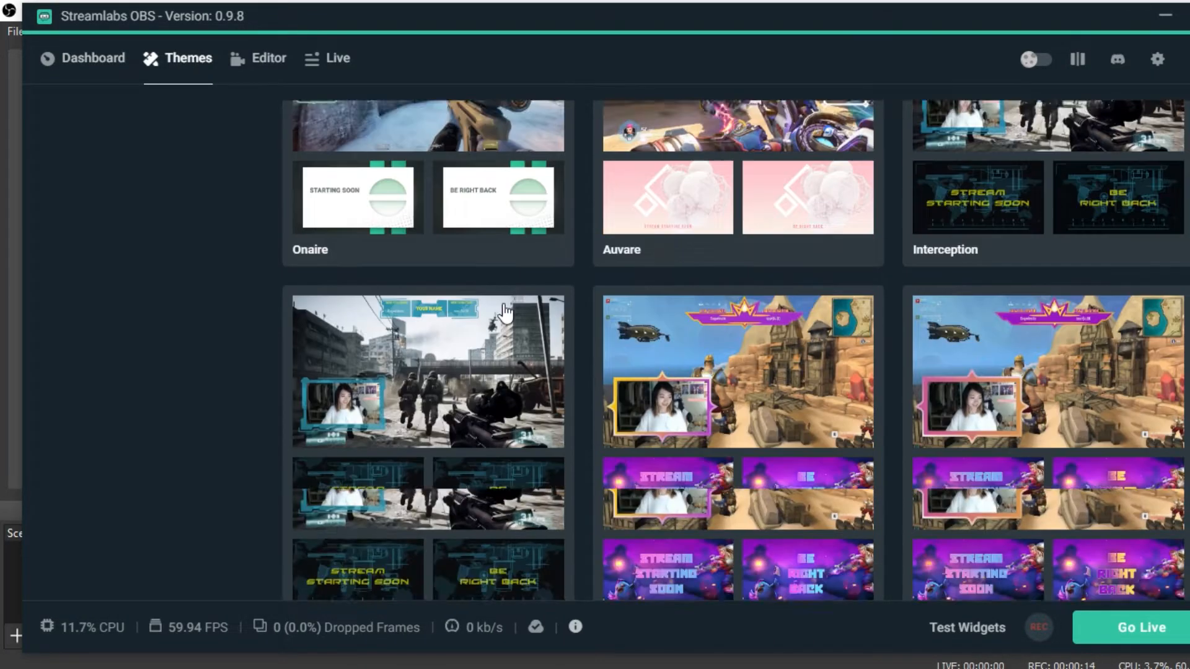
scroll(458, 310, up, 20)
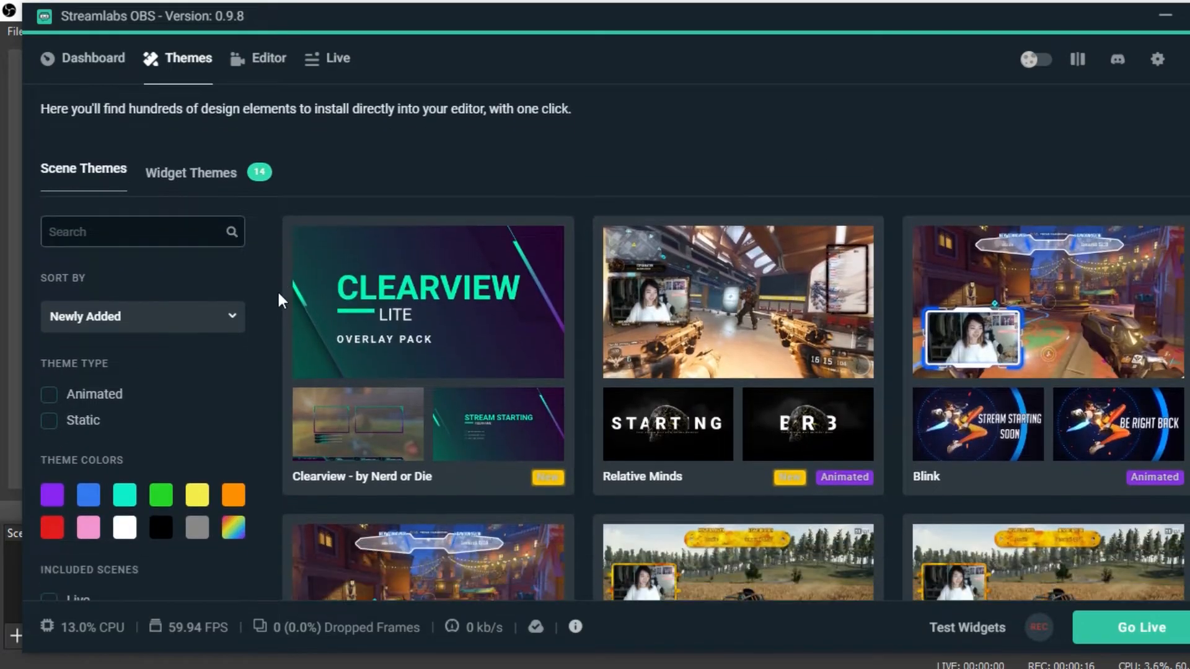
scroll(205, 293, down, 6)
scroll(184, 328, up, 4)
scroll(184, 335, up, 3)
scroll(168, 310, down, 1)
- Sort the themes by most installed and scroll down to the Vampire theme card
click(157, 287)
click(138, 317)
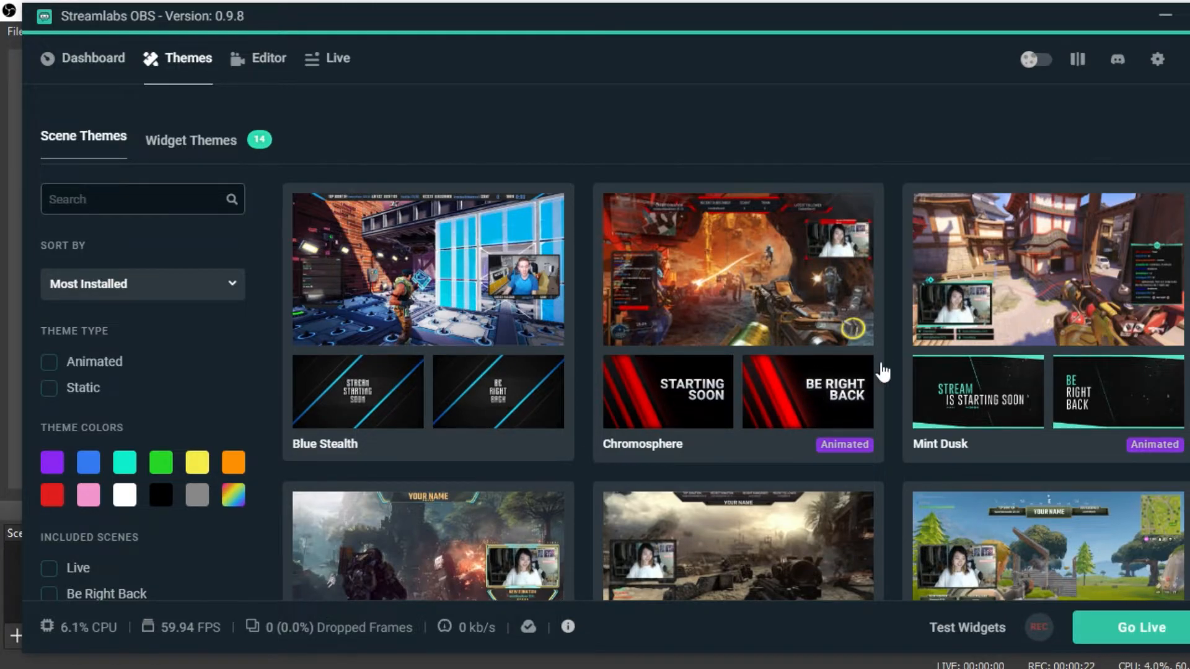
scroll(759, 409, down, 1)
scroll(758, 409, down, 10)
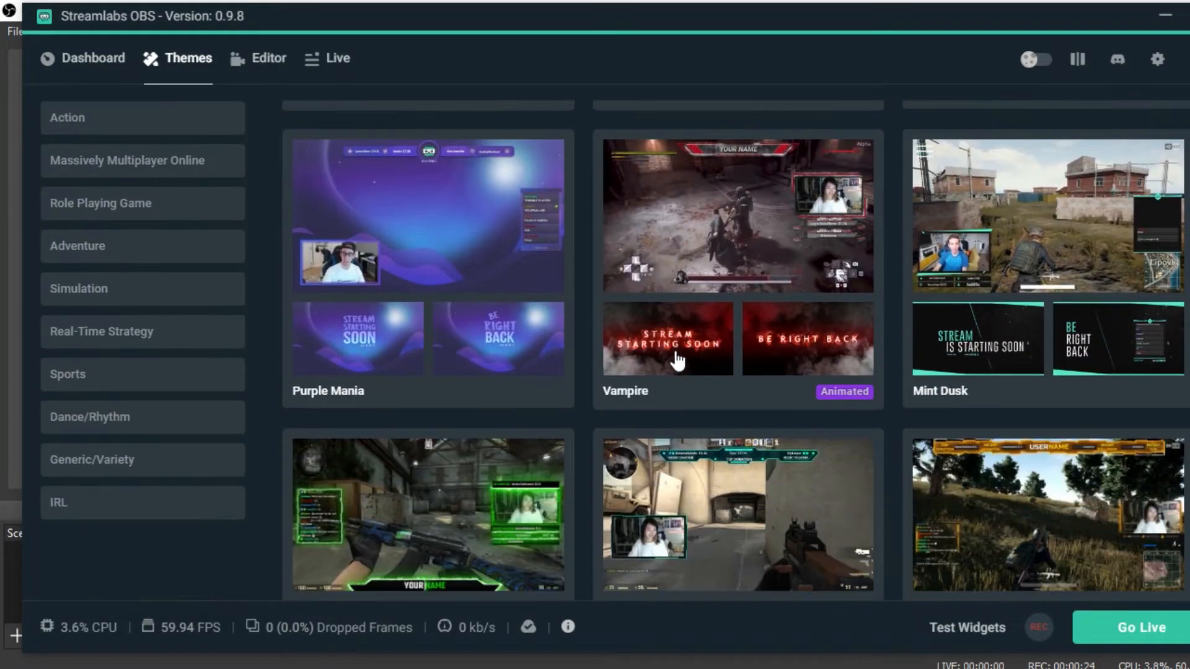
scroll(654, 353, down, 5)
scroll(650, 345, up, 5)
- Open the Vampire theme page and scroll through its Live, Stream Starting and Be Right Back previews
click(796, 272)
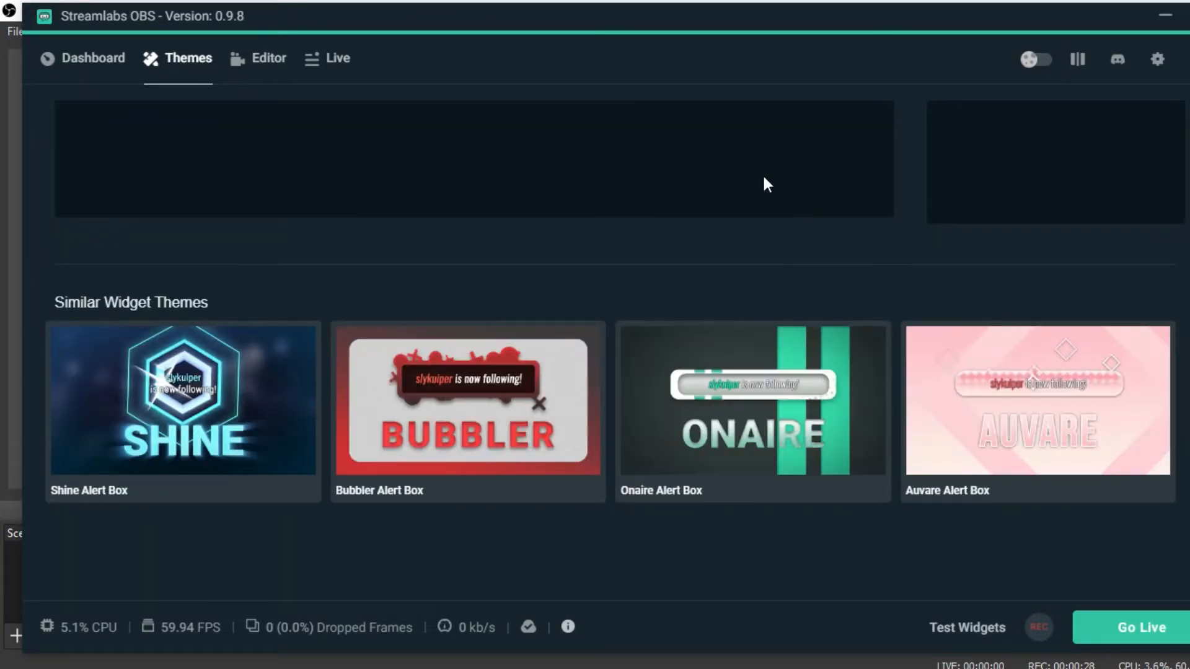
scroll(680, 353, down, 2)
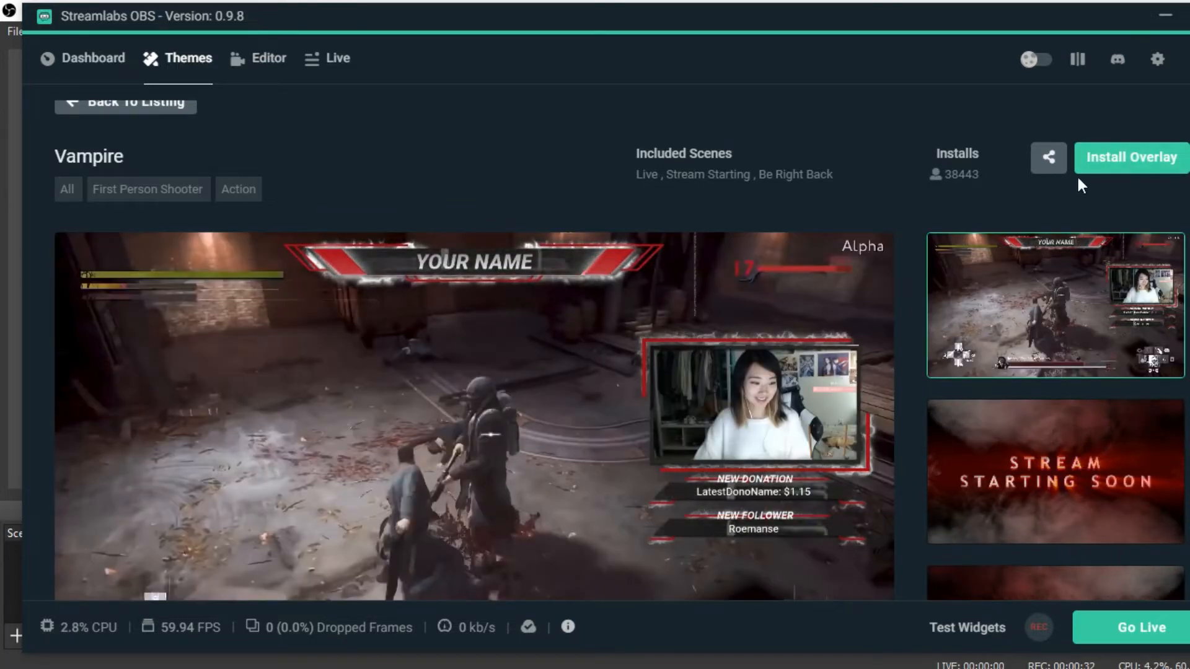
scroll(1115, 192, down, 1)
scroll(1114, 187, down, 2)
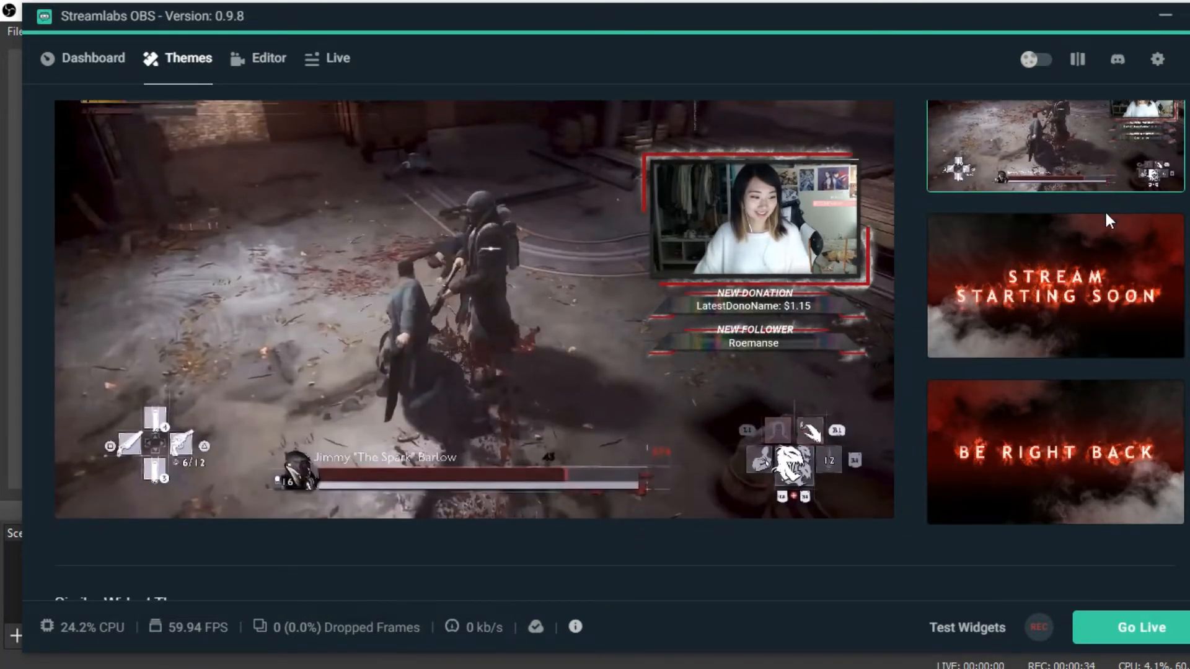
scroll(1109, 210, up, 5)
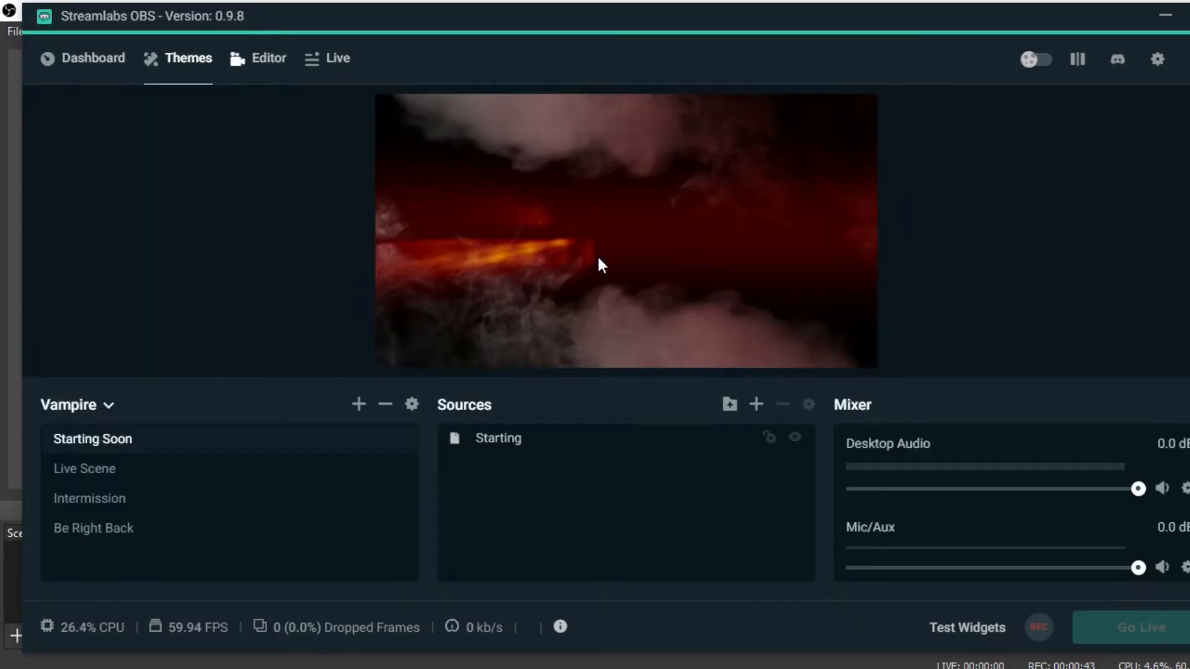
- Preview the Live Scene, Intermission, Be Right Back and Starting Soon scenes in turn
click(152, 471)
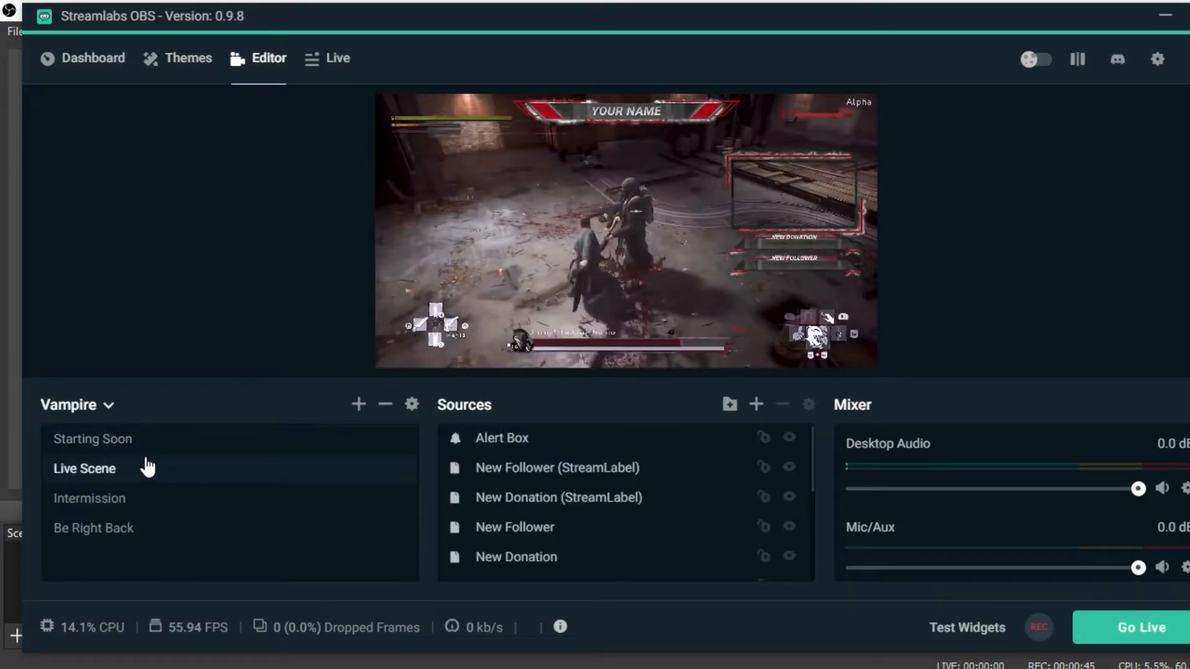
click(158, 500)
click(161, 532)
click(160, 501)
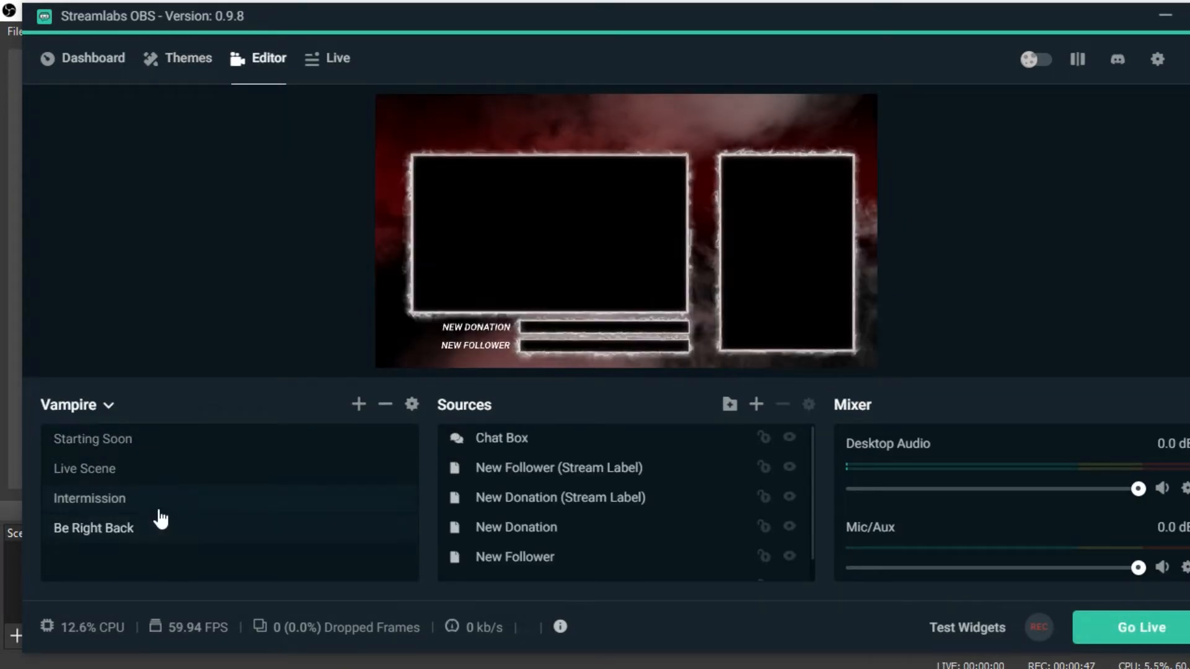
click(159, 474)
click(156, 447)
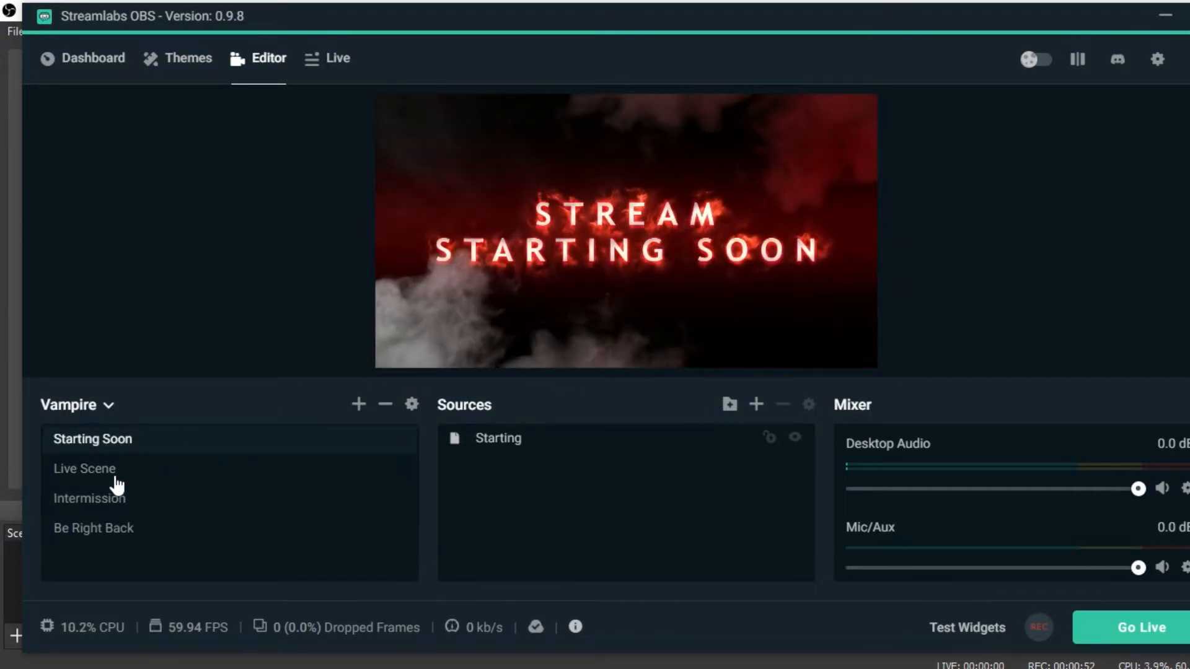
- Switch to the Live Scene and inspect its Alert Box, New Follower and New Donation sources
click(135, 469)
click(574, 444)
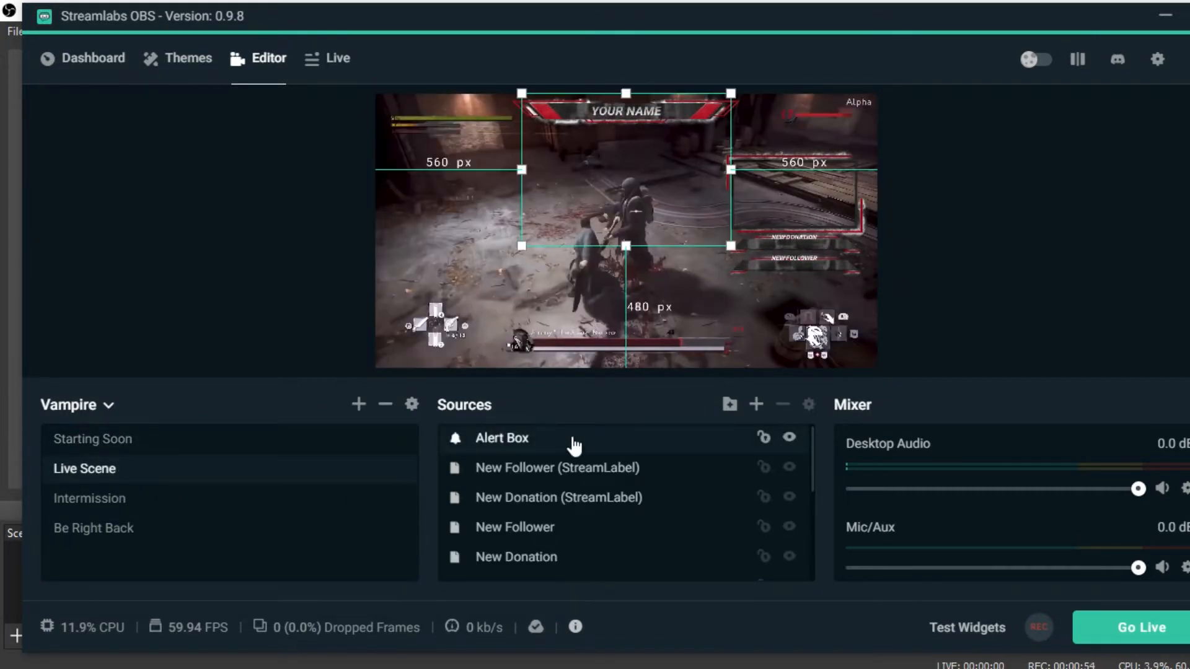
click(571, 466)
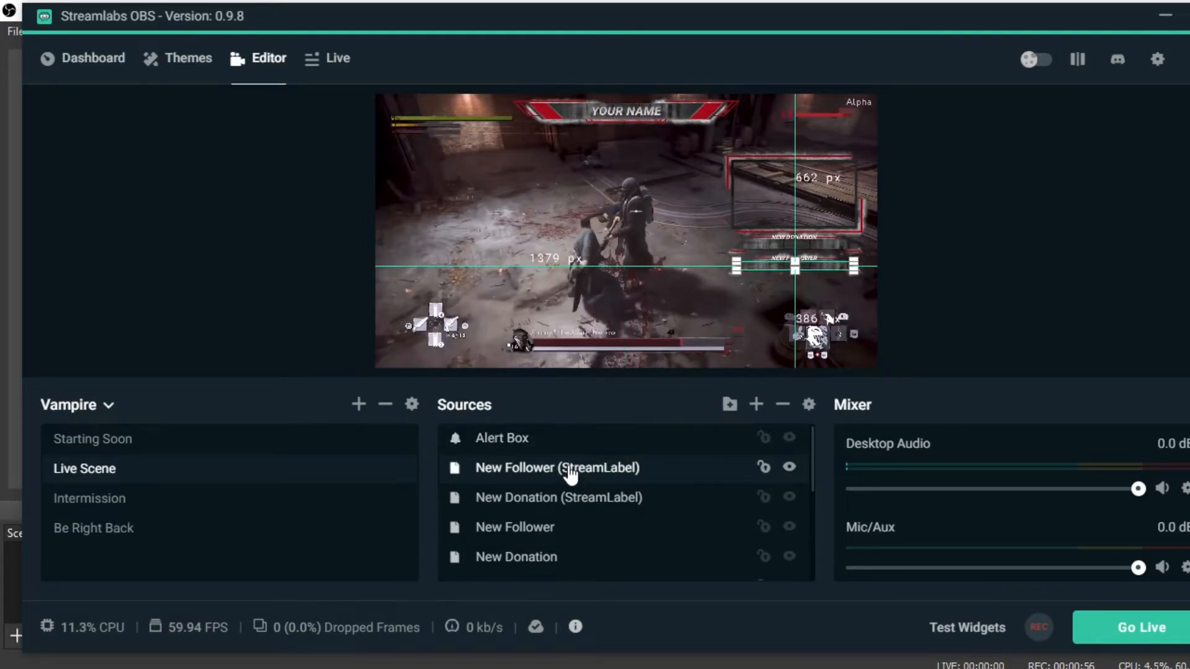
click(565, 498)
click(558, 528)
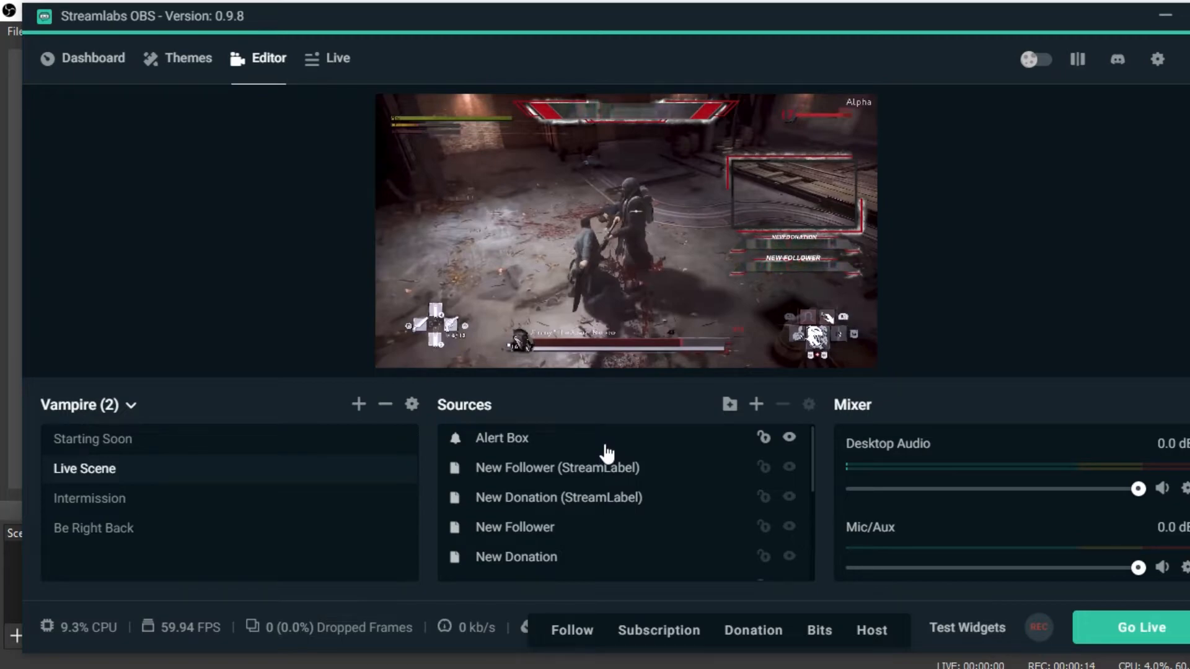
- Select the Live Scene's Alert Box and drag it toward the upper left of the preview
scroll(654, 544, down, 5)
scroll(545, 496, up, 5)
scroll(550, 574, down, 5)
scroll(550, 573, up, 5)
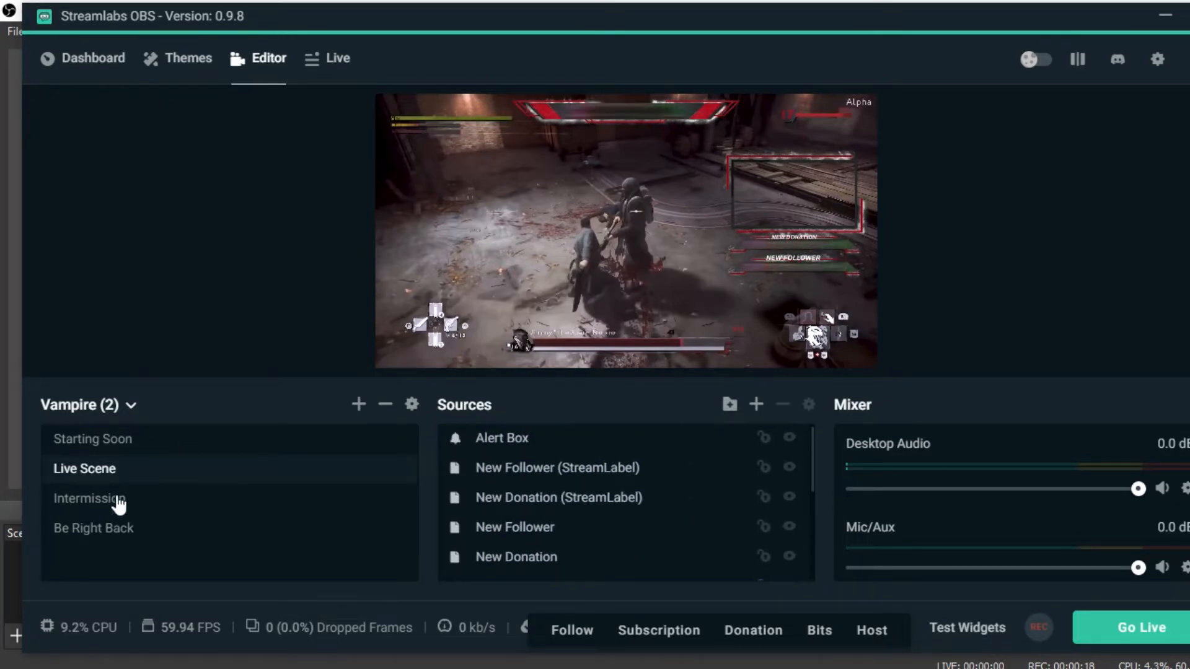
click(556, 455)
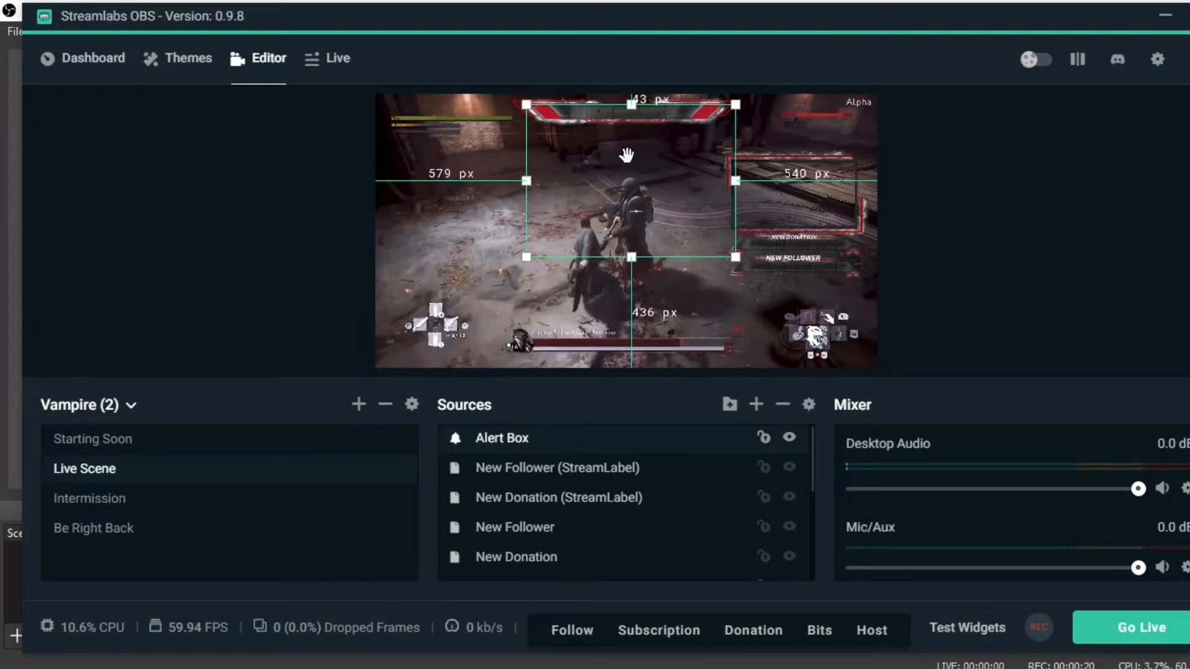
drag(626, 151, 488, 158)
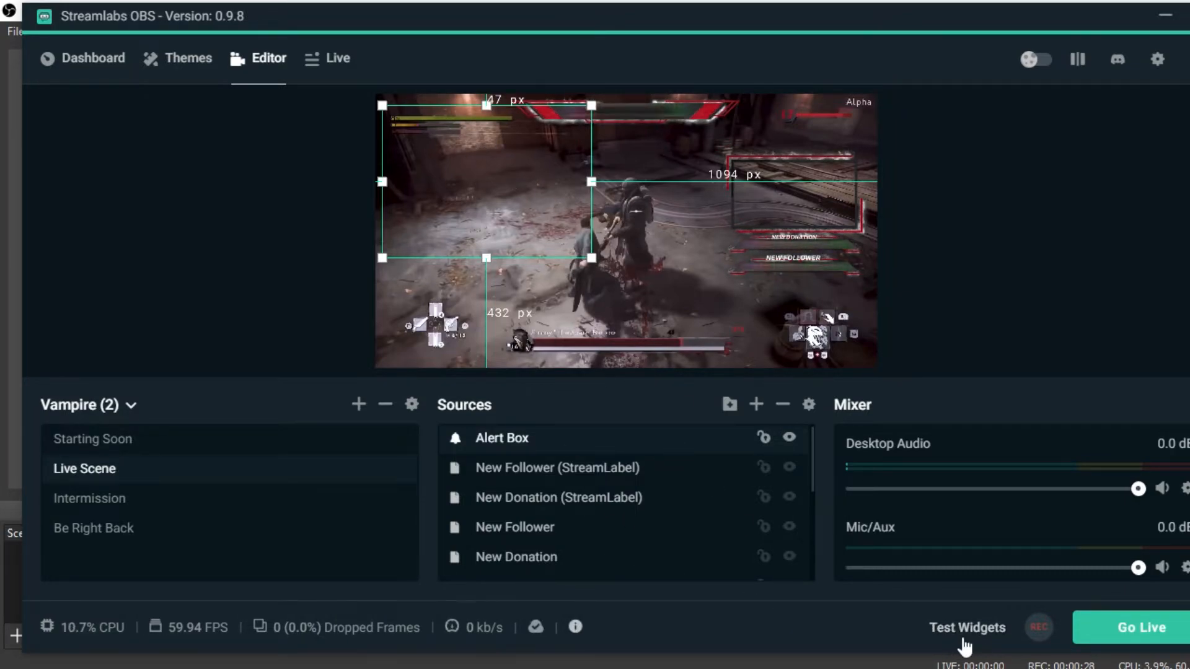
- Fire test Follow and Bits alerts to see them appear in the new spot
mouse_move(967, 638)
click(572, 629)
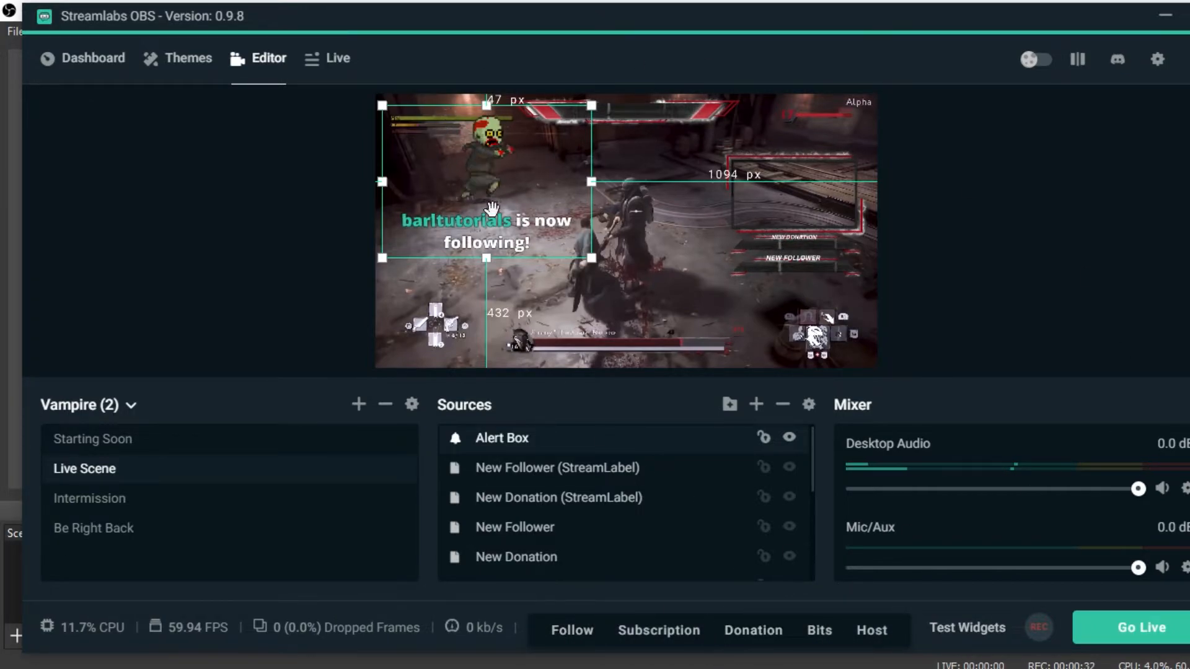
click(819, 630)
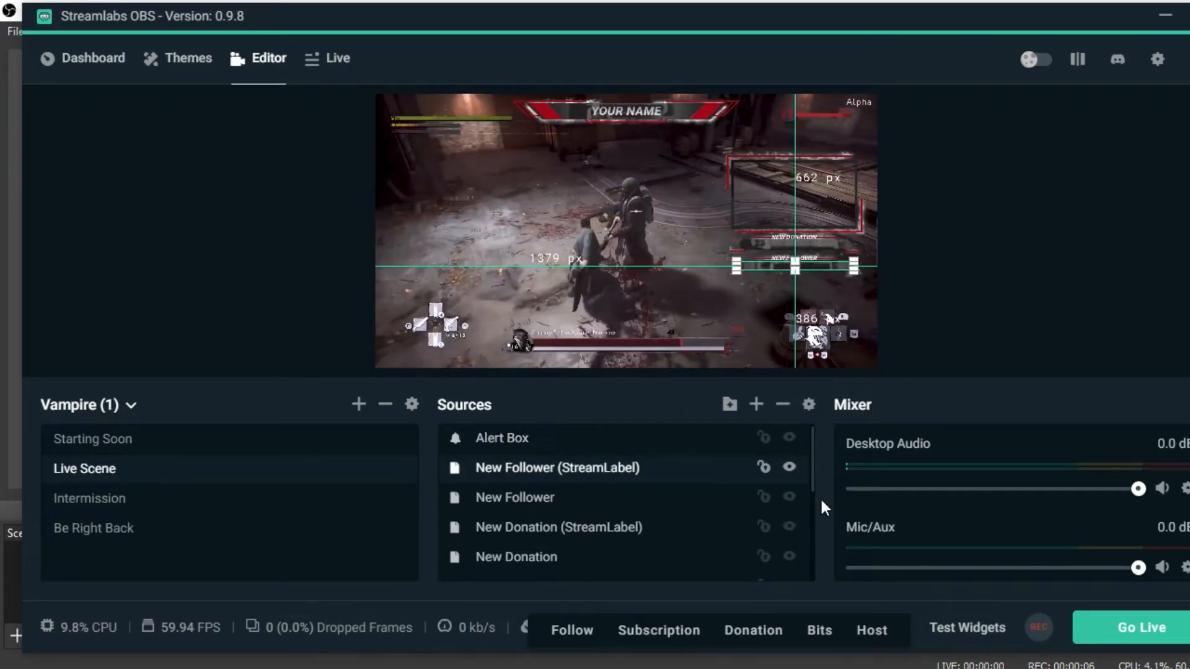
- Hide the New Follower, New Donation and two Label sources in the Live Scene
click(789, 468)
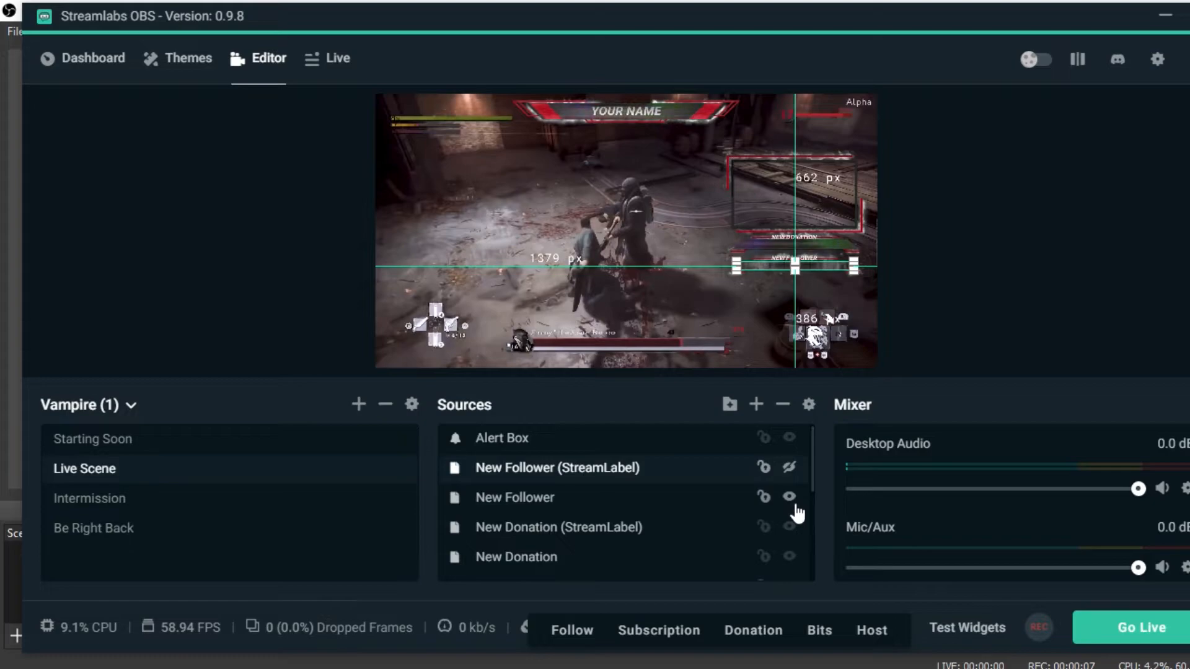
click(787, 503)
click(789, 528)
scroll(787, 490, down, 2)
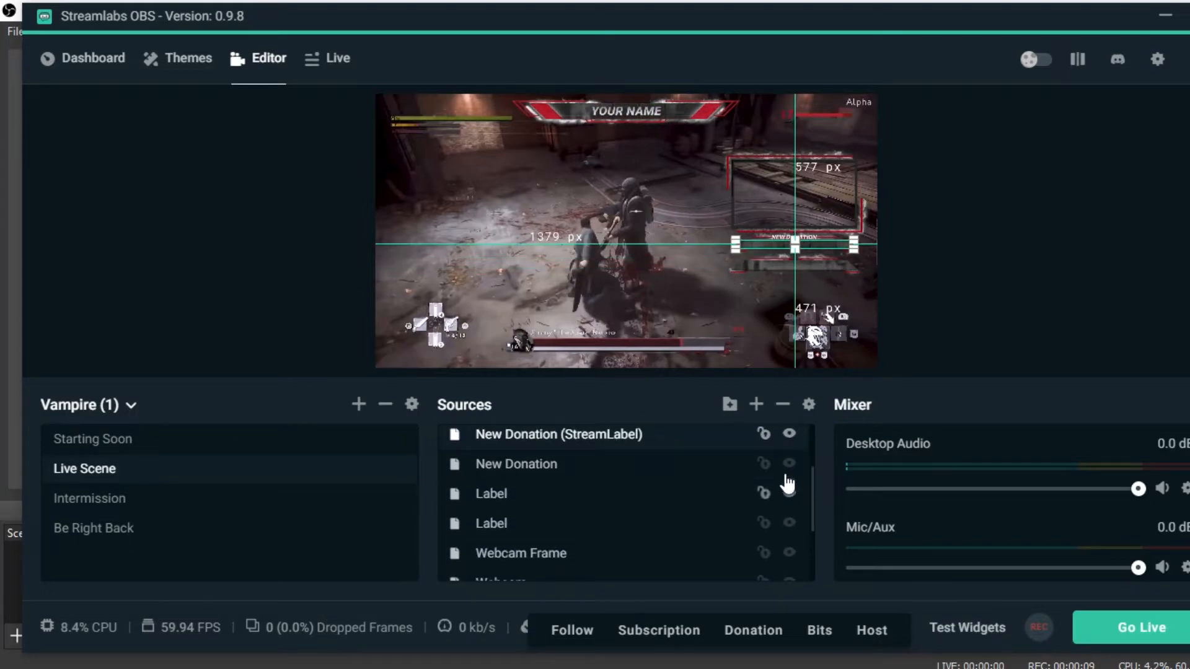
click(790, 435)
click(789, 465)
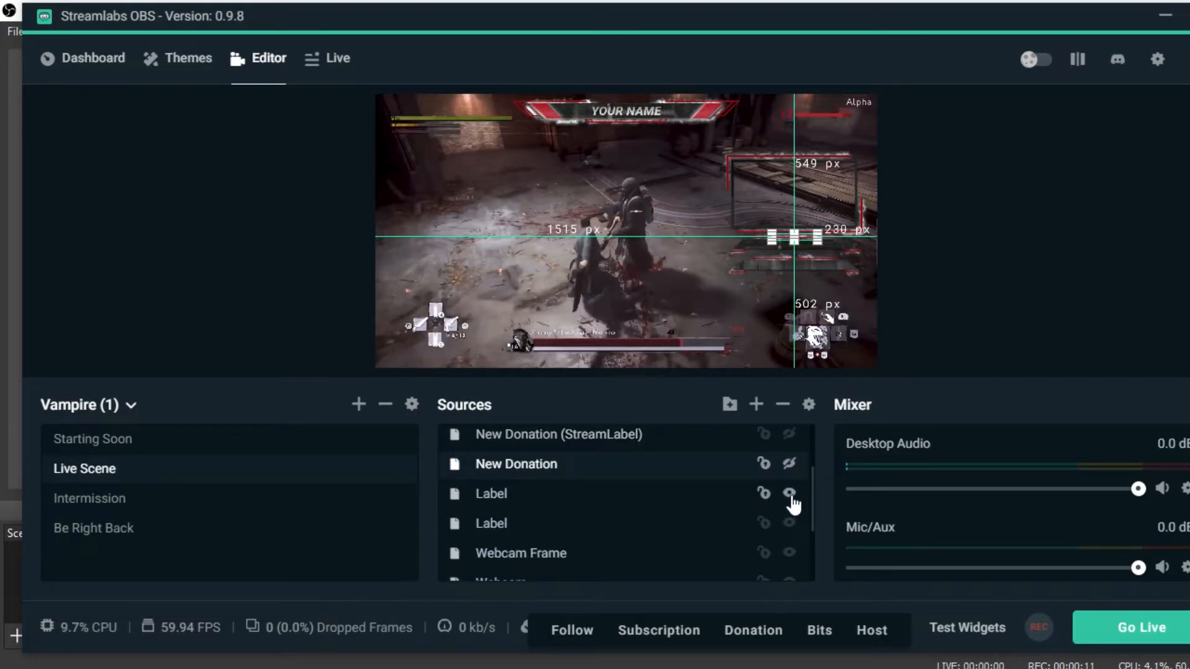
click(790, 494)
click(789, 524)
- Scroll down the Sources list and select the Webcam Frame, then the Webcam source
scroll(780, 523, down, 2)
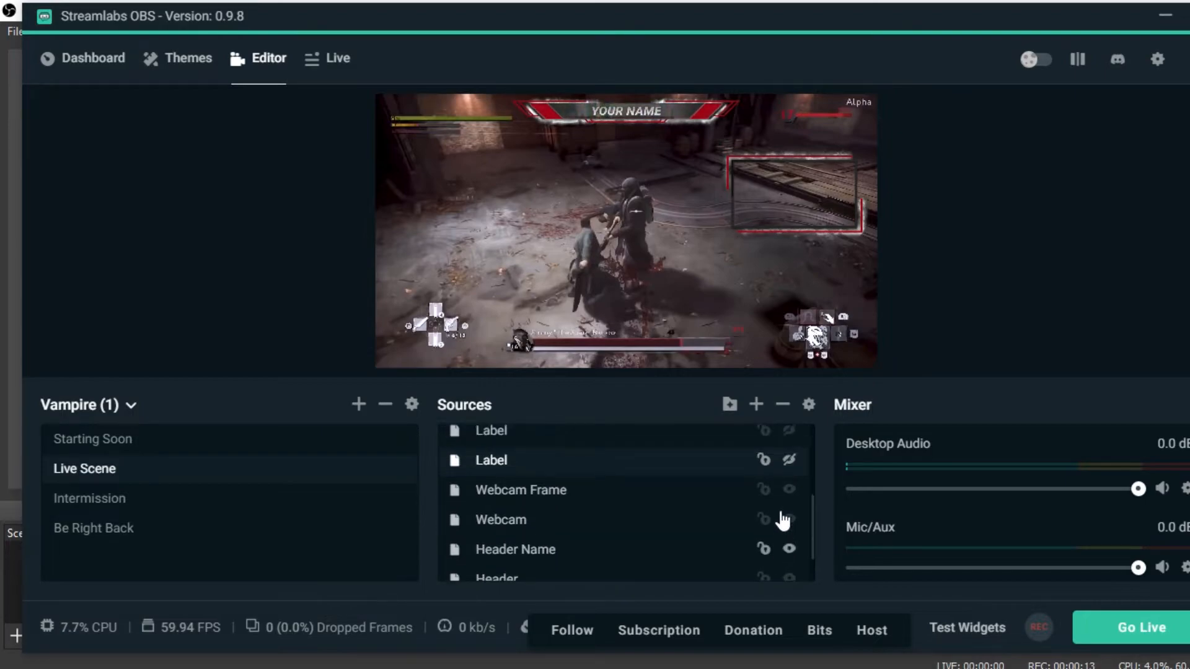
scroll(682, 490, down, 1)
click(632, 468)
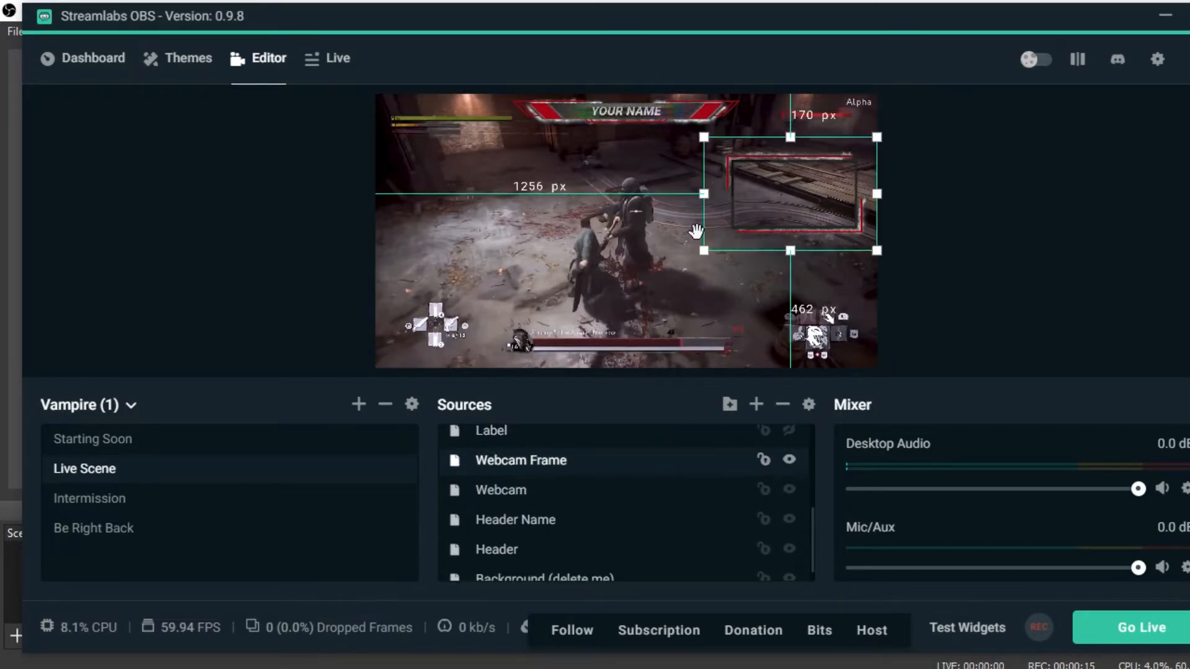
click(560, 495)
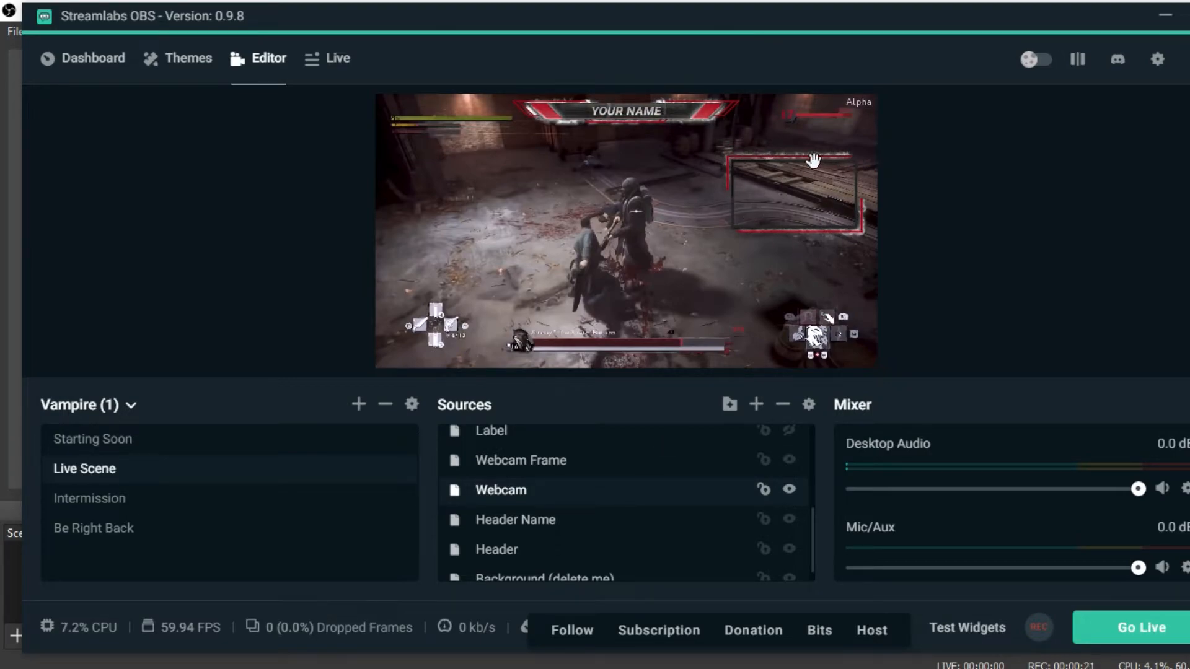
- Activate the C922 Pro Stream Webcam source in its settings and confirm with Done
double_click(680, 496)
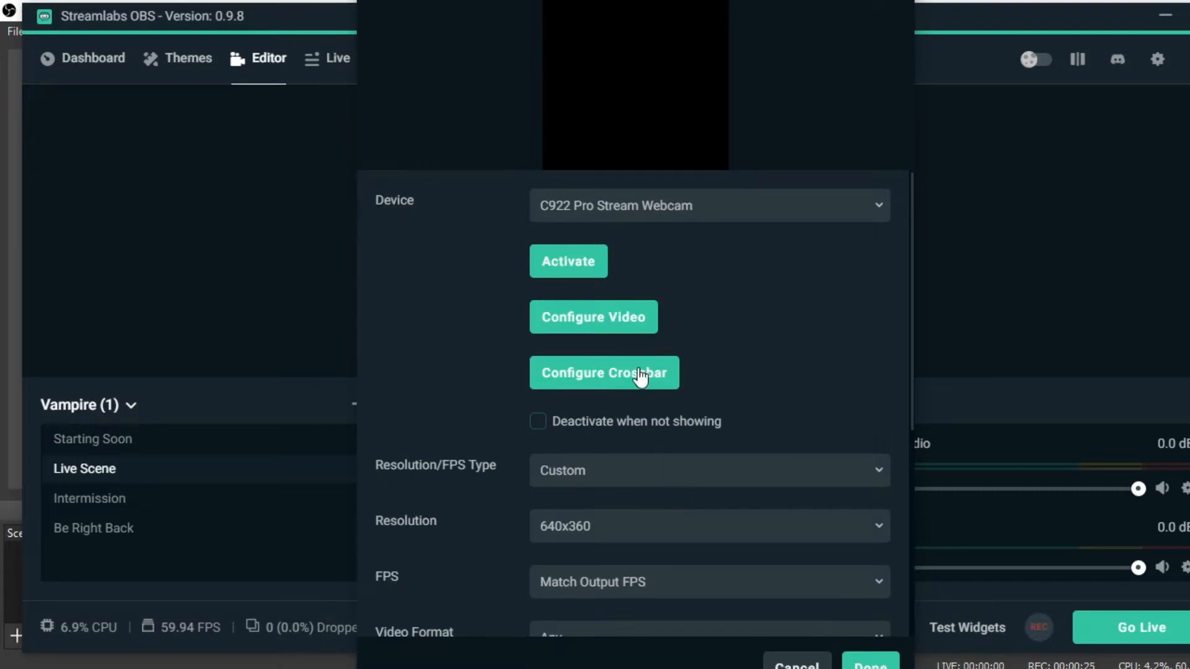
click(592, 268)
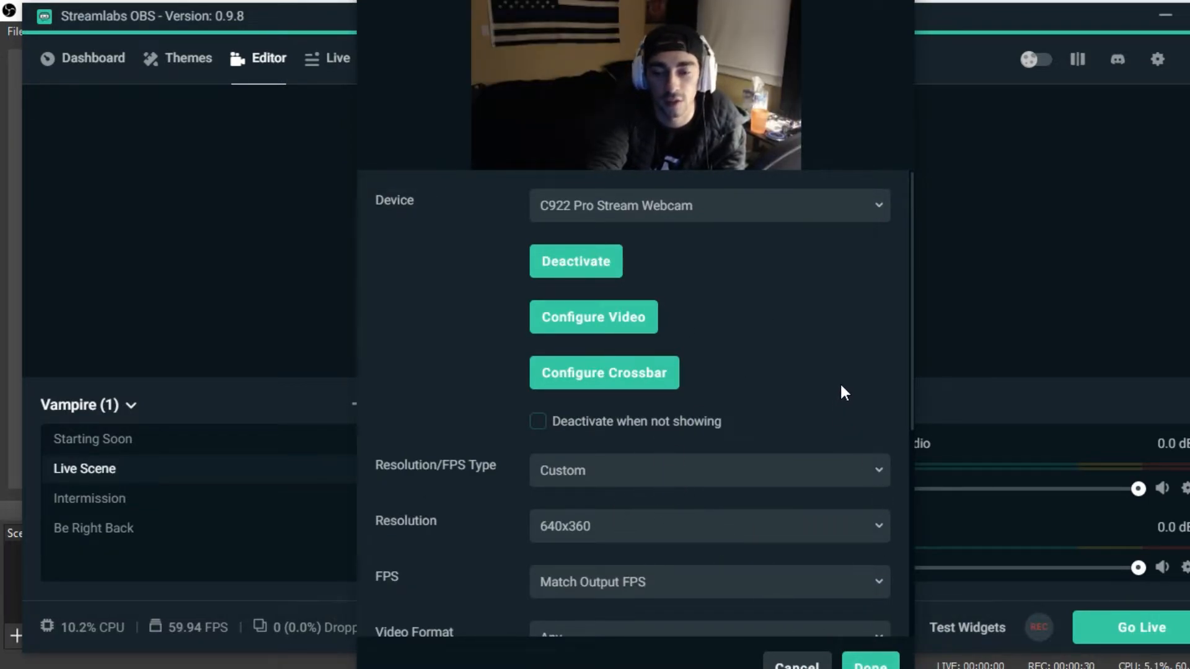
scroll(839, 384, down, 3)
scroll(717, 385, up, 1)
scroll(805, 496, down, 3)
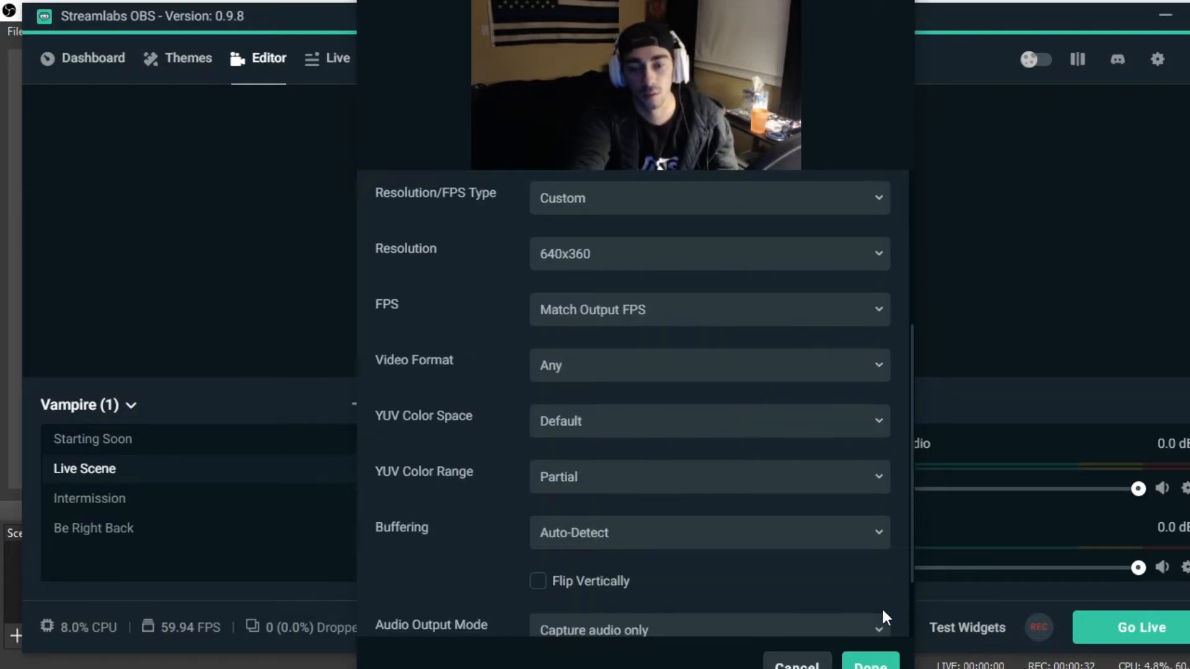
click(871, 665)
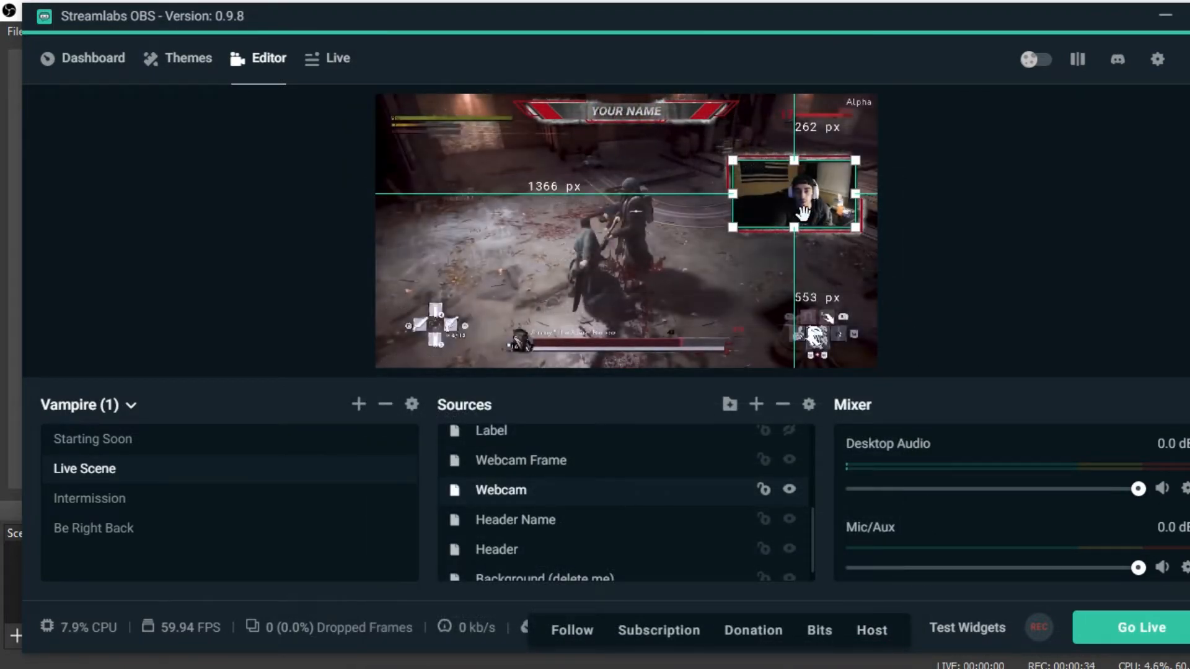
- Enlarge the Webcam Frame and move both it and the webcam feed to the bottom-left
click(920, 209)
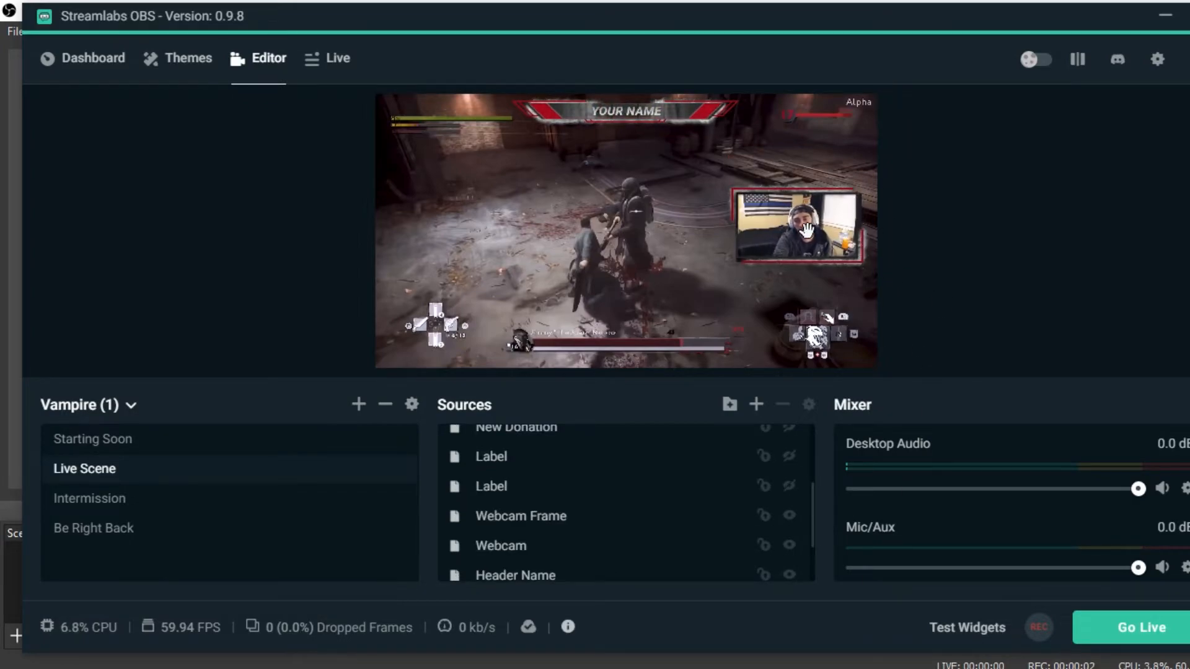
click(737, 185)
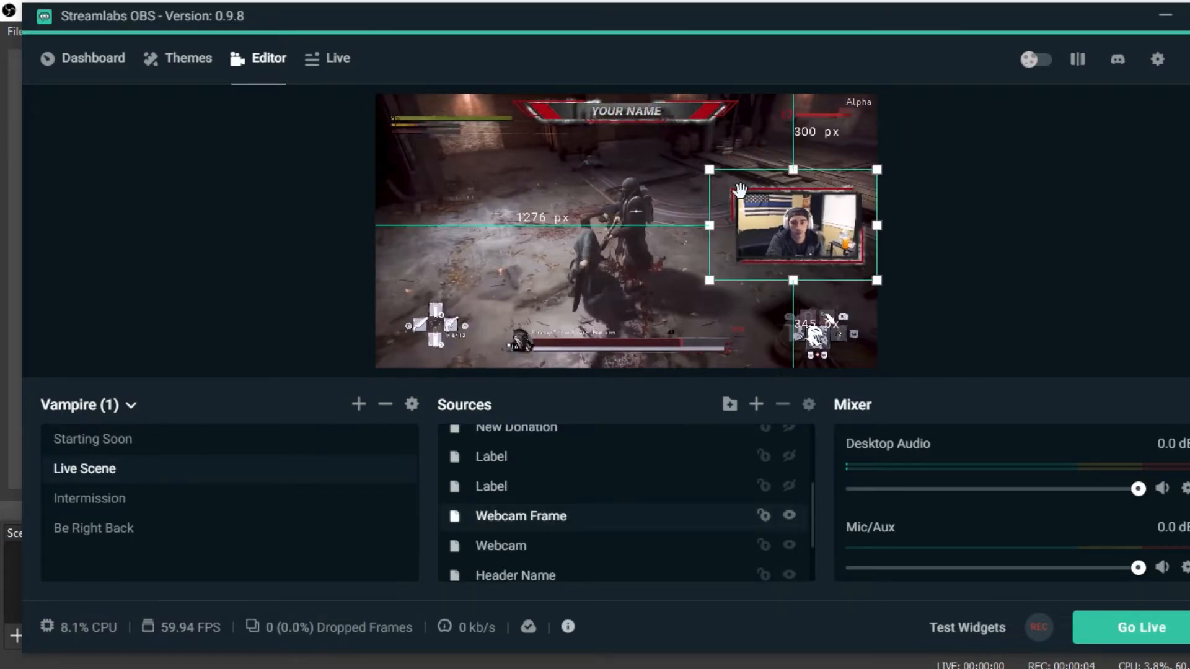
mouse_move(708, 169)
mouse_down()
mouse_move(624, 138)
mouse_move(717, 170)
mouse_move(610, 110)
mouse_move(719, 174)
mouse_up()
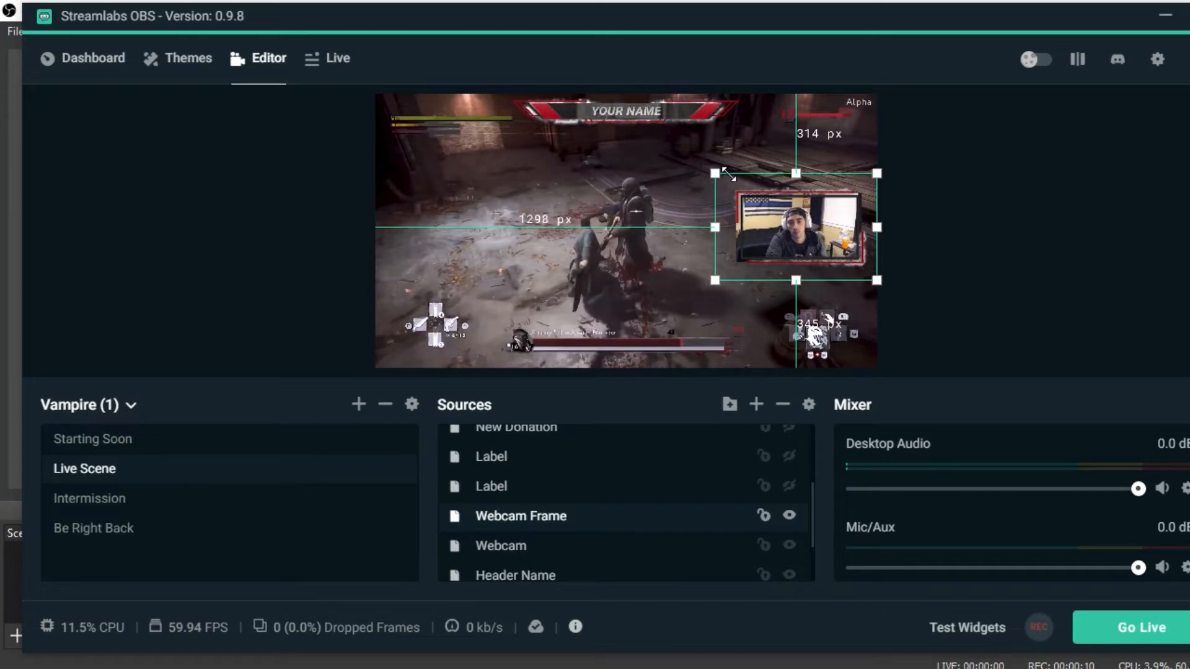
mouse_move(717, 174)
mouse_down()
mouse_move(528, 163)
mouse_move(711, 173)
mouse_up()
drag(847, 203, 498, 279)
click(841, 227)
drag(842, 227, 496, 312)
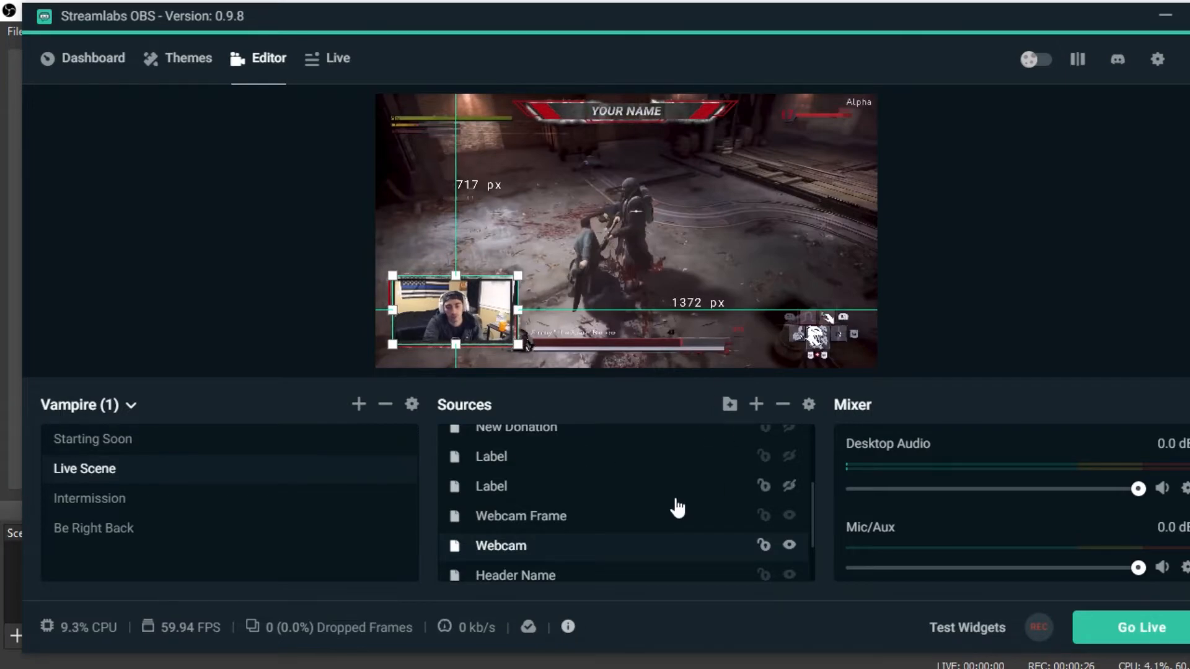
- Put the frame below the feed in layer order and fine-tune both positions bottom-left
mouse_move(534, 526)
mouse_down()
mouse_move(529, 554)
mouse_move(545, 490)
mouse_move(539, 558)
mouse_move(543, 507)
mouse_up()
drag(527, 264, 496, 279)
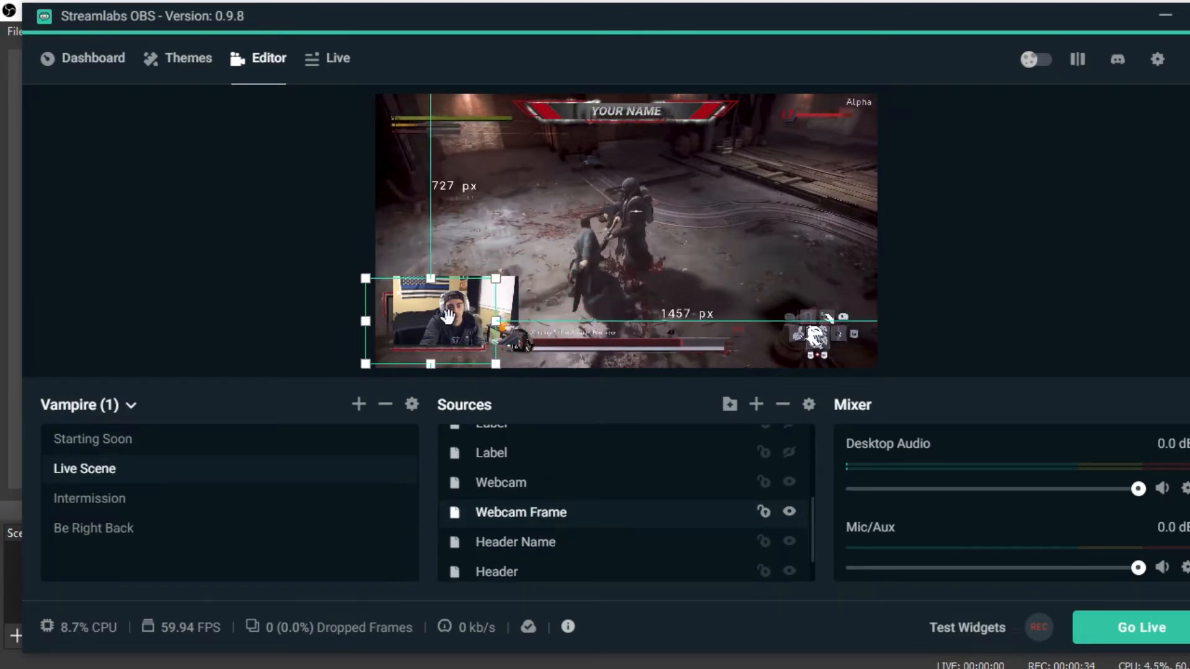
drag(381, 304, 626, 301)
drag(485, 307, 569, 274)
drag(655, 297, 524, 297)
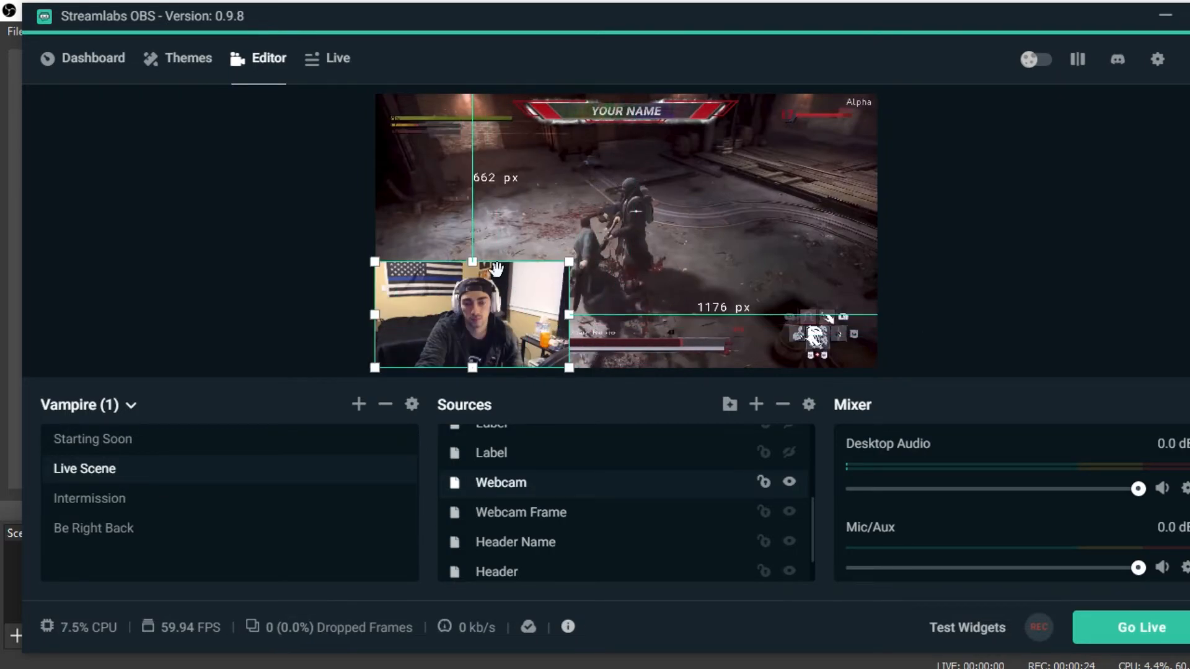
- Fit the Webcam Frame around the feed and layer it above the Webcam source
click(585, 522)
drag(514, 337, 535, 267)
drag(608, 223, 576, 245)
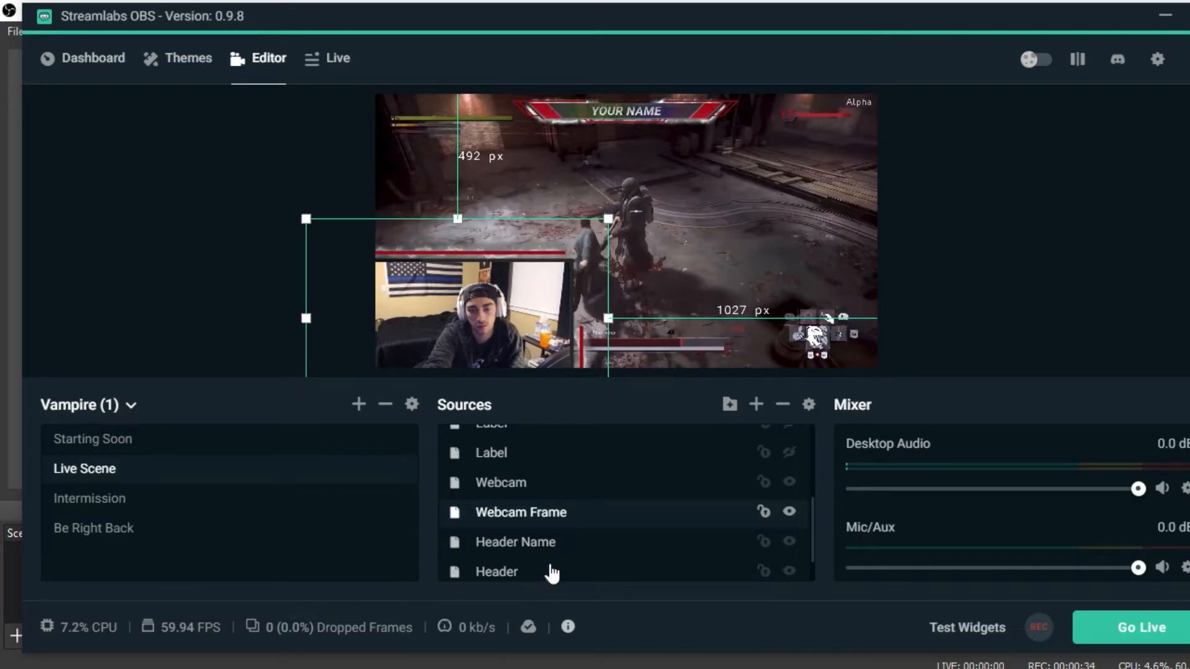
drag(559, 494, 559, 487)
drag(597, 295, 594, 297)
- Replace the header's YOUR NAME text with the streamer's name and widen its text box
click(678, 194)
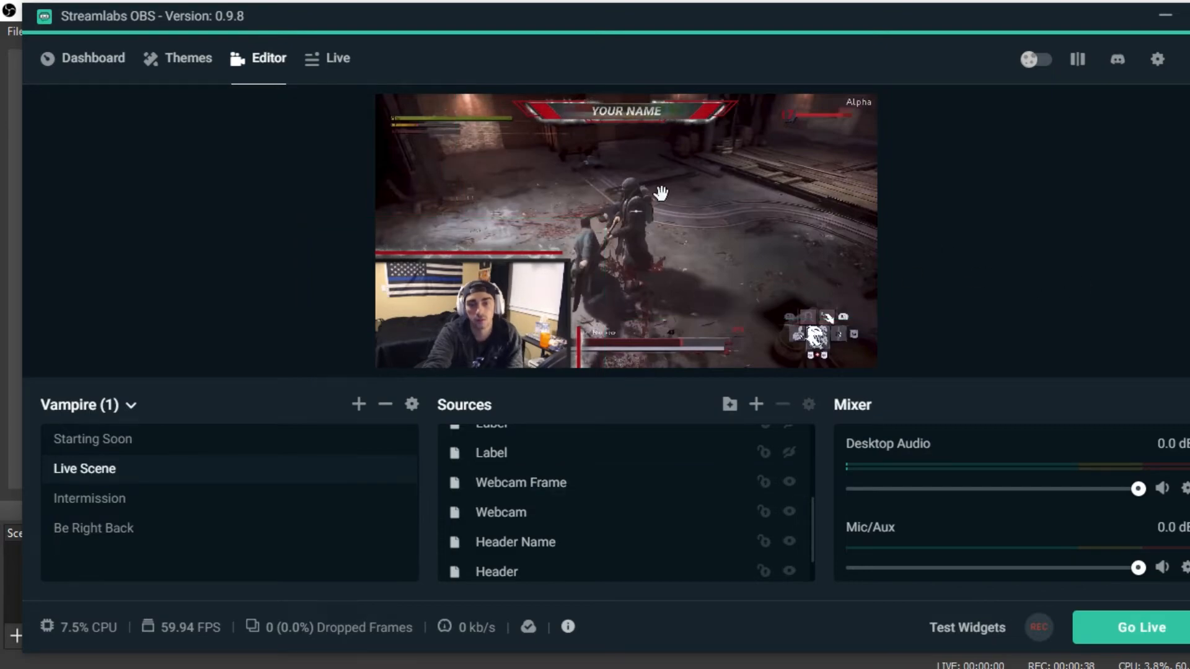
click(569, 546)
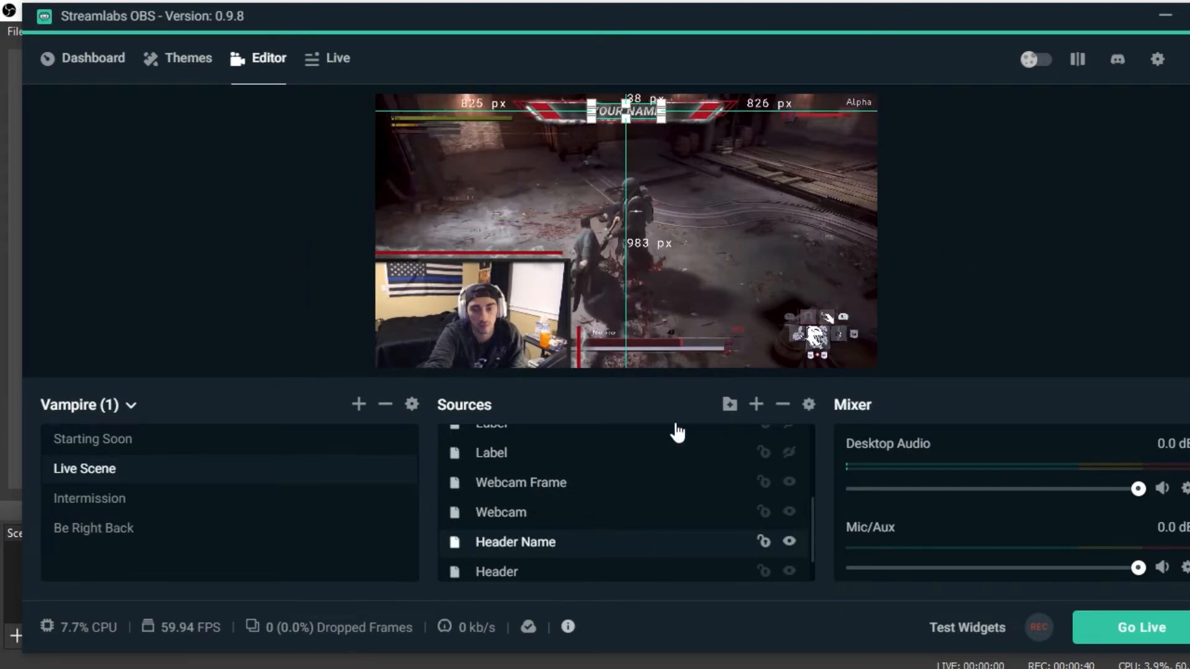
double_click(528, 546)
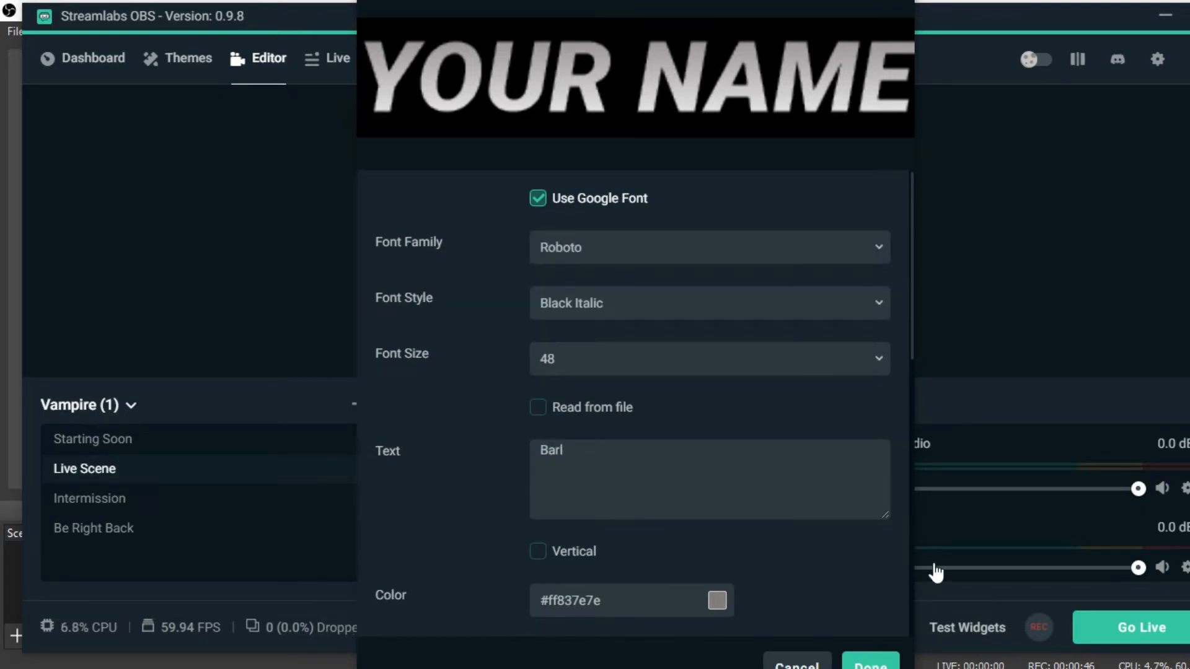
click(863, 666)
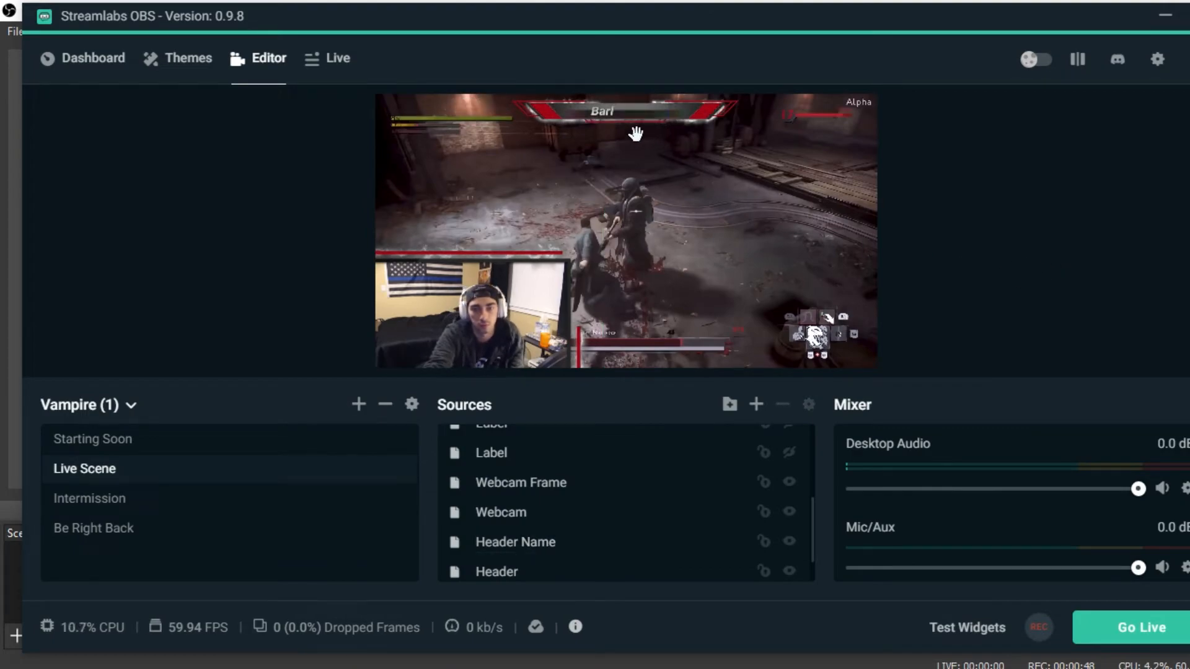
drag(606, 113, 629, 110)
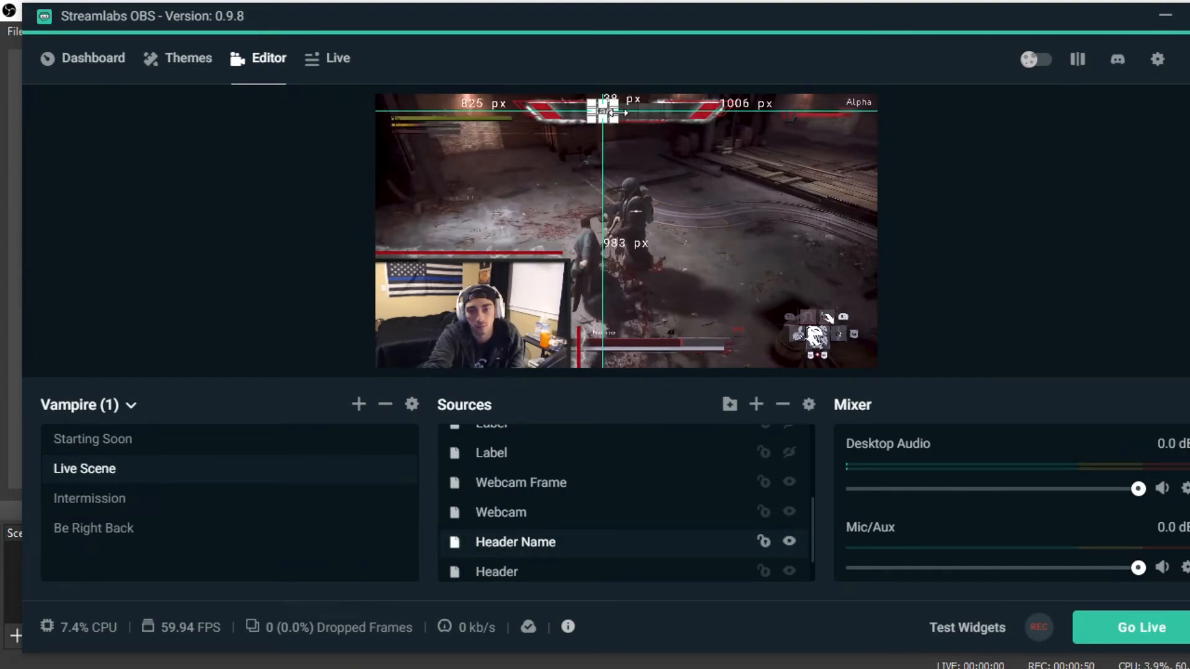
mouse_move(646, 112)
mouse_down()
mouse_move(668, 112)
mouse_move(657, 112)
mouse_up()
click(994, 168)
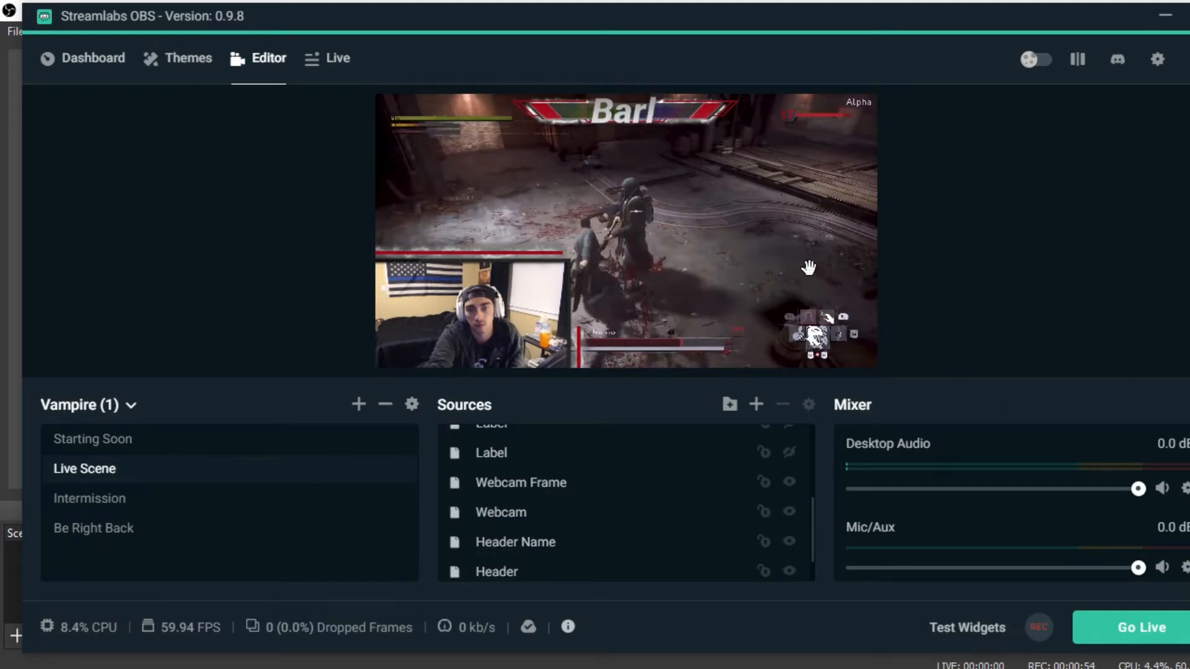
- Delete the Background (delete me) source from the Live Scene and confirm the removal
click(627, 485)
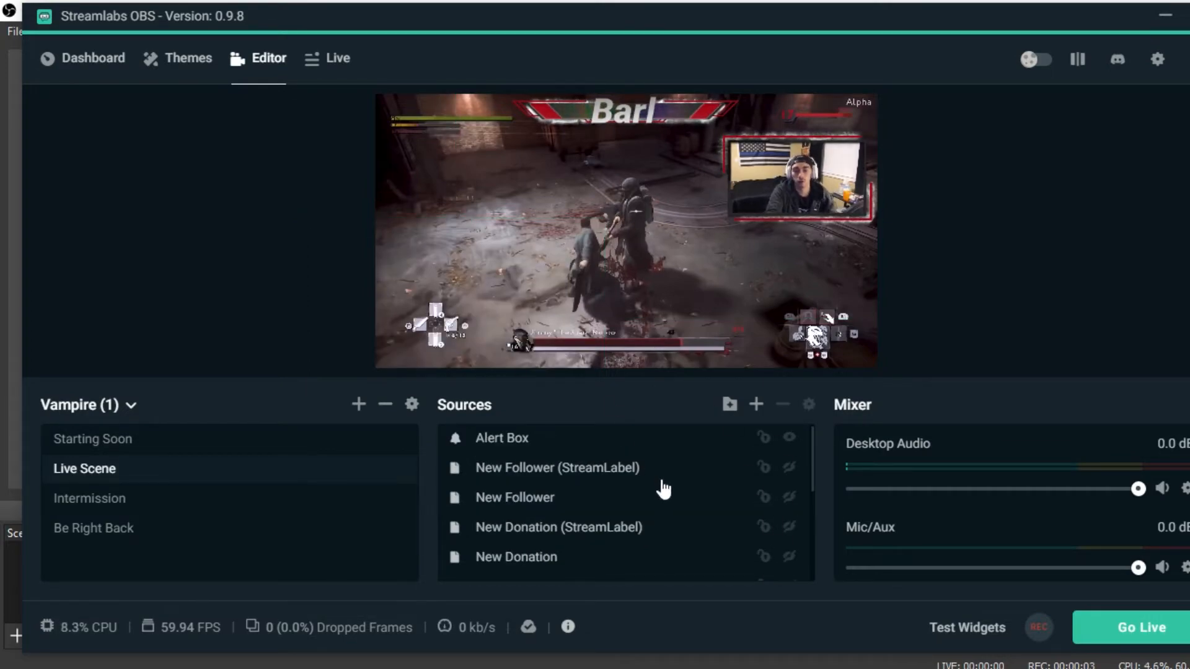
scroll(709, 530, down, 5)
click(497, 565)
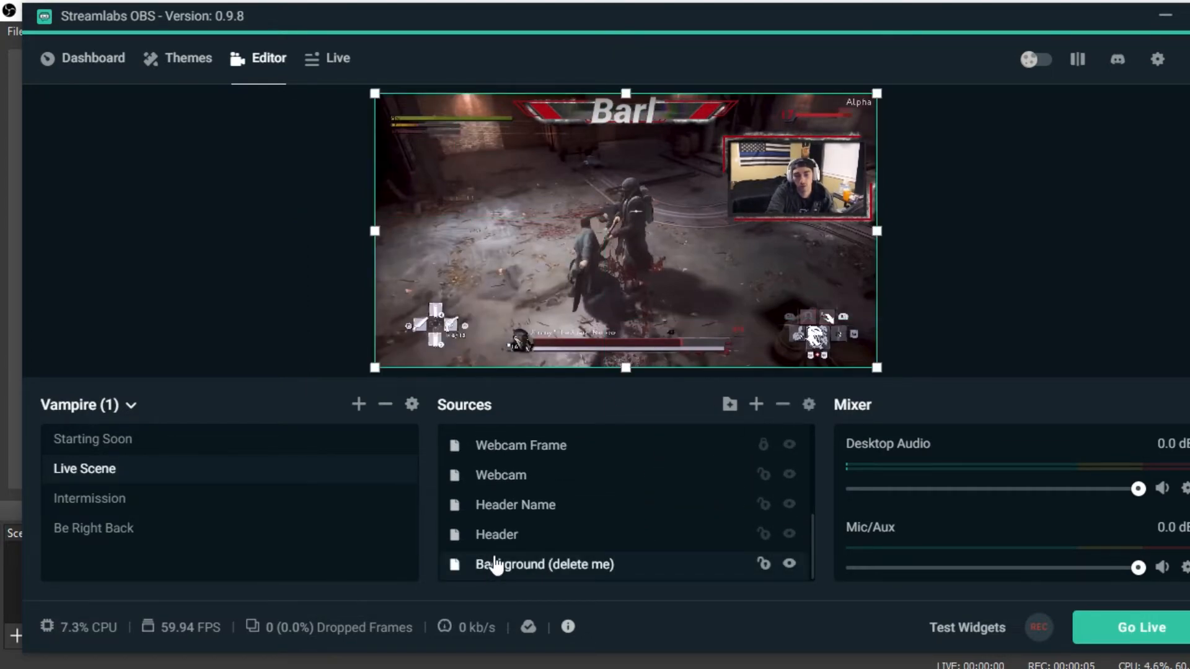
scroll(579, 539, up, 3)
scroll(579, 549, down, 3)
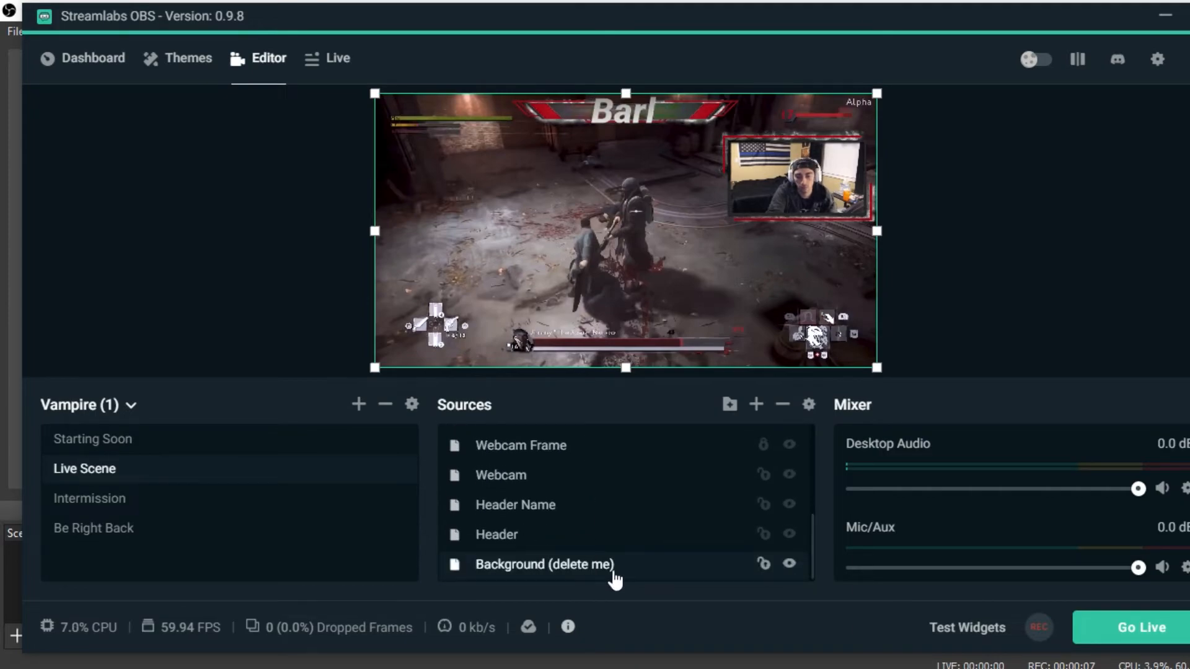
key(Delete)
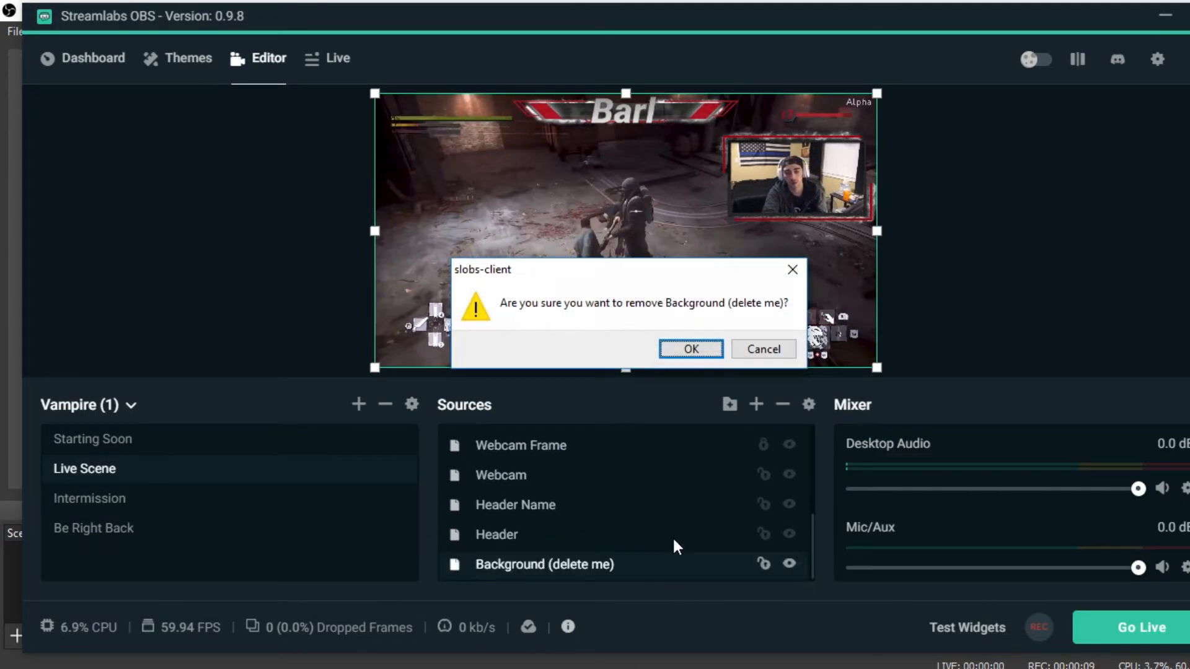
click(688, 351)
scroll(657, 515, up, 3)
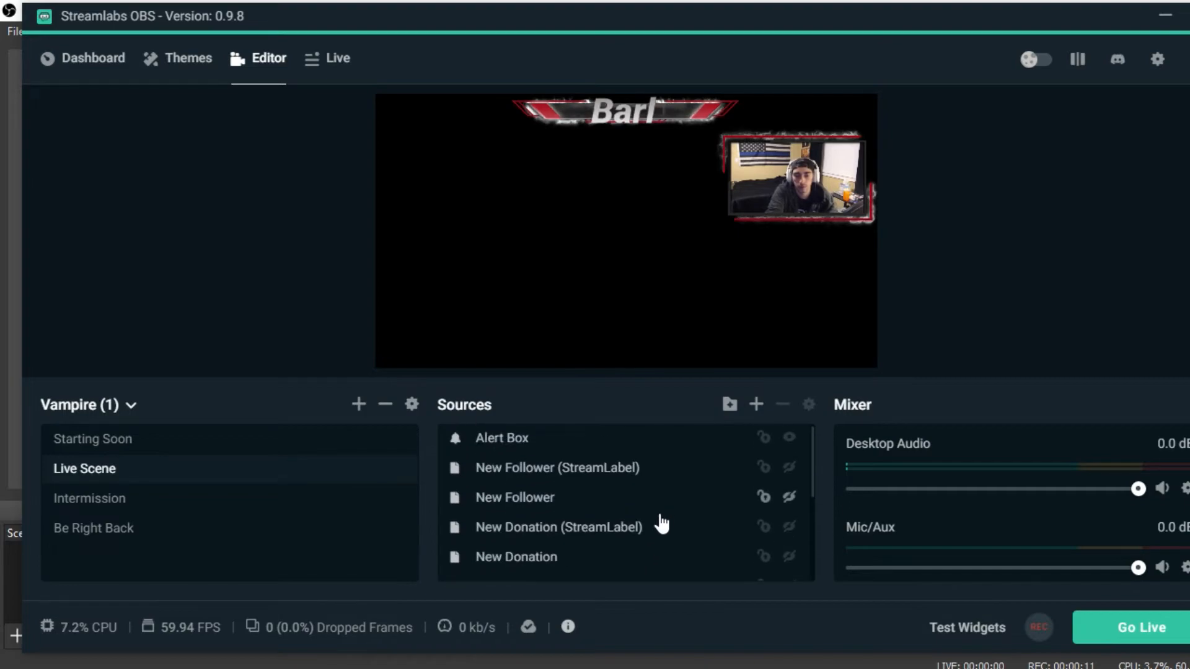
- Read the descriptions of Image, Browser Source, Display Capture, Game Capture, Audio Input Capture and Scene
click(757, 406)
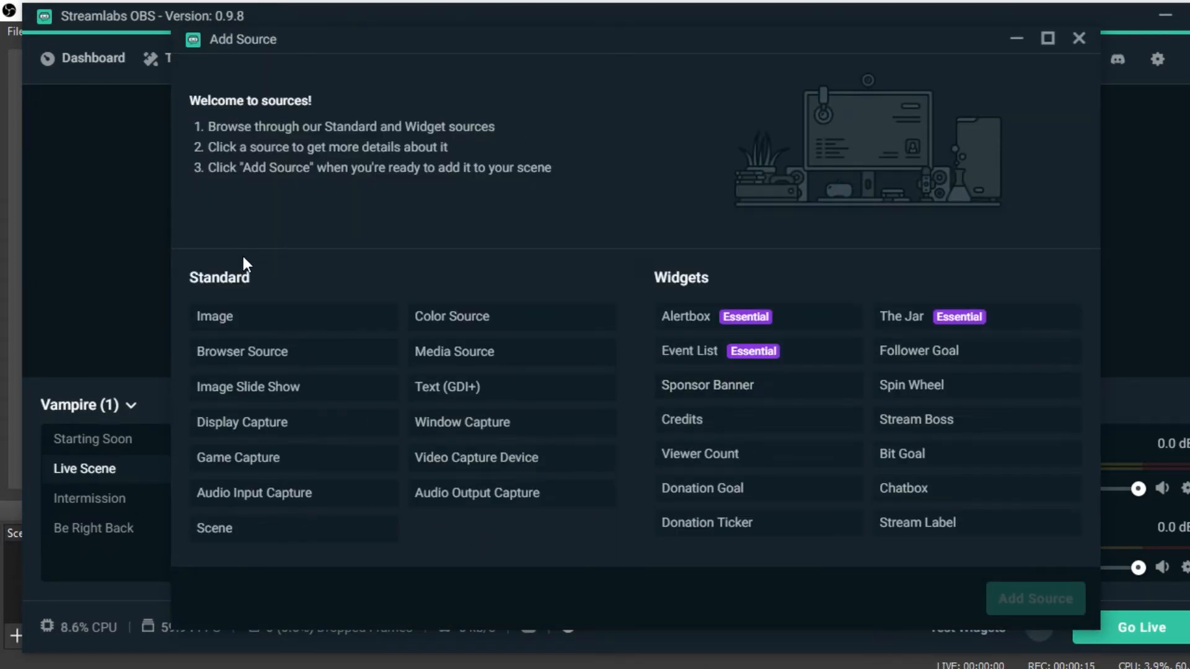
click(272, 324)
click(279, 355)
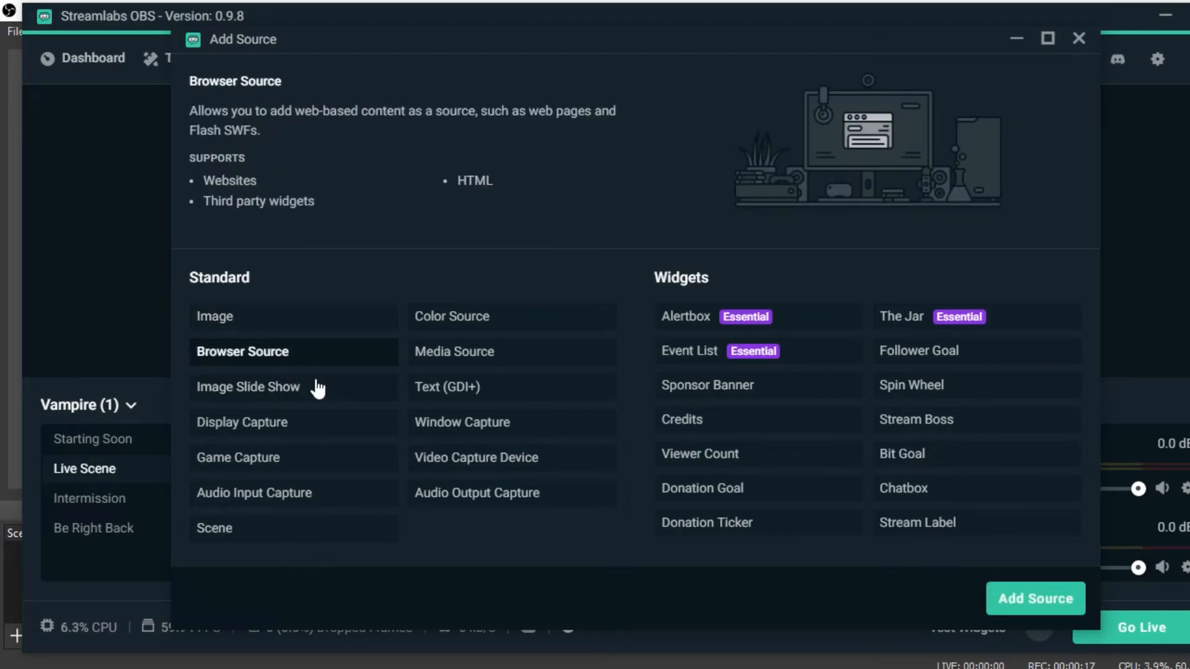
click(291, 424)
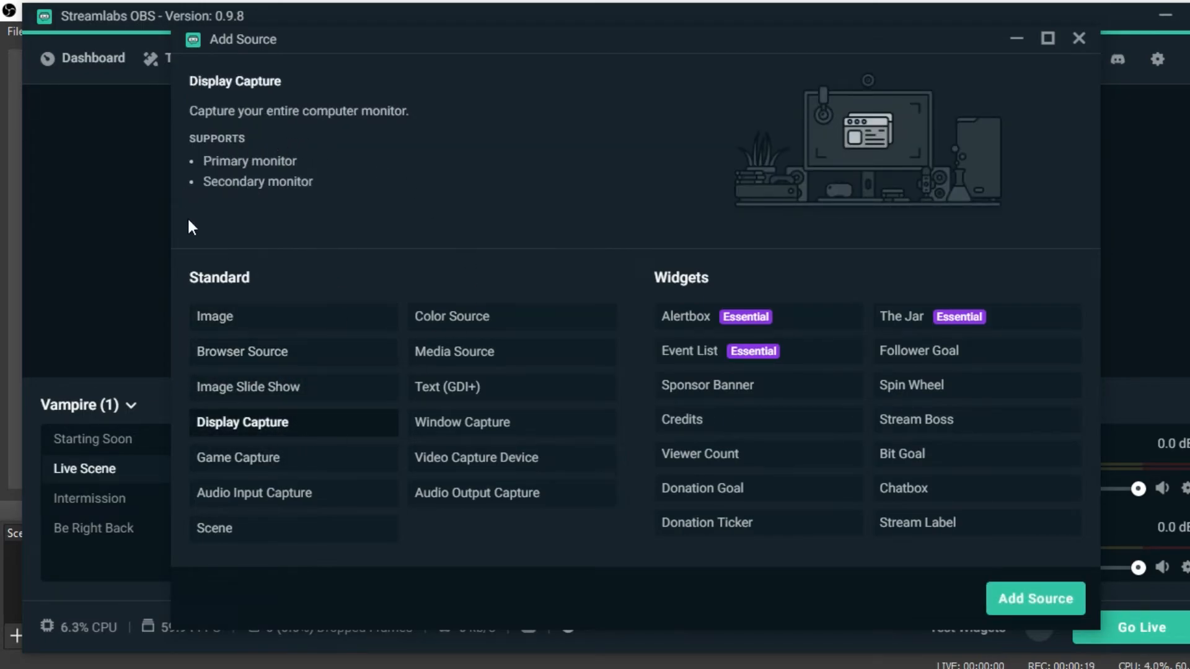
click(305, 464)
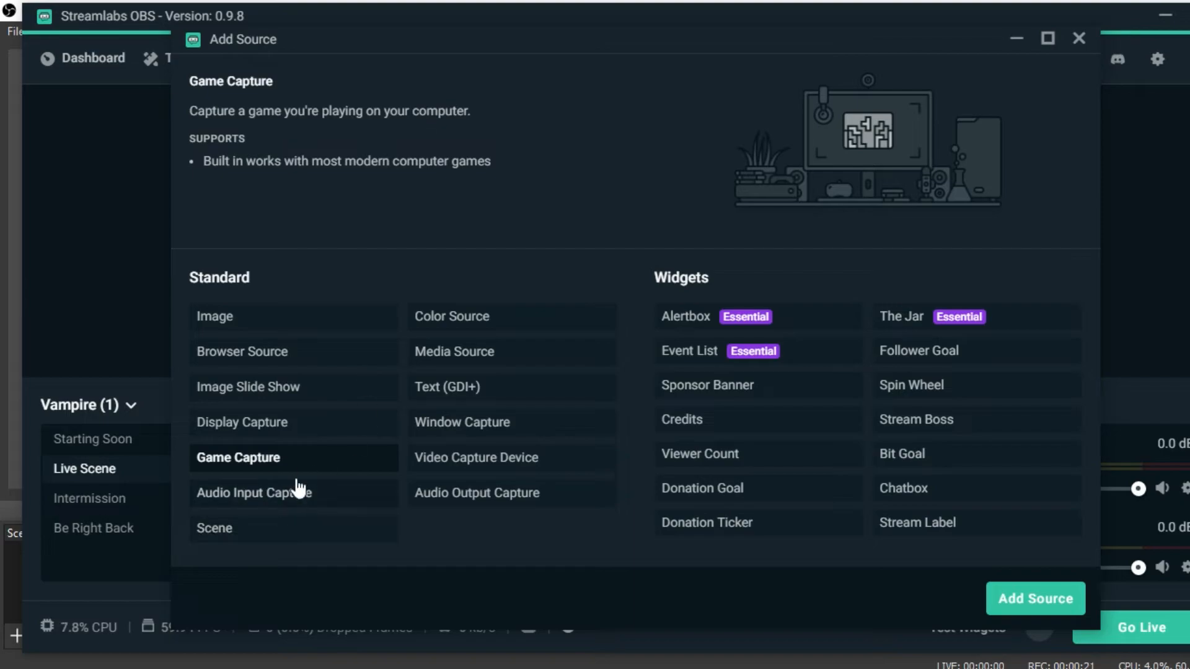
click(322, 496)
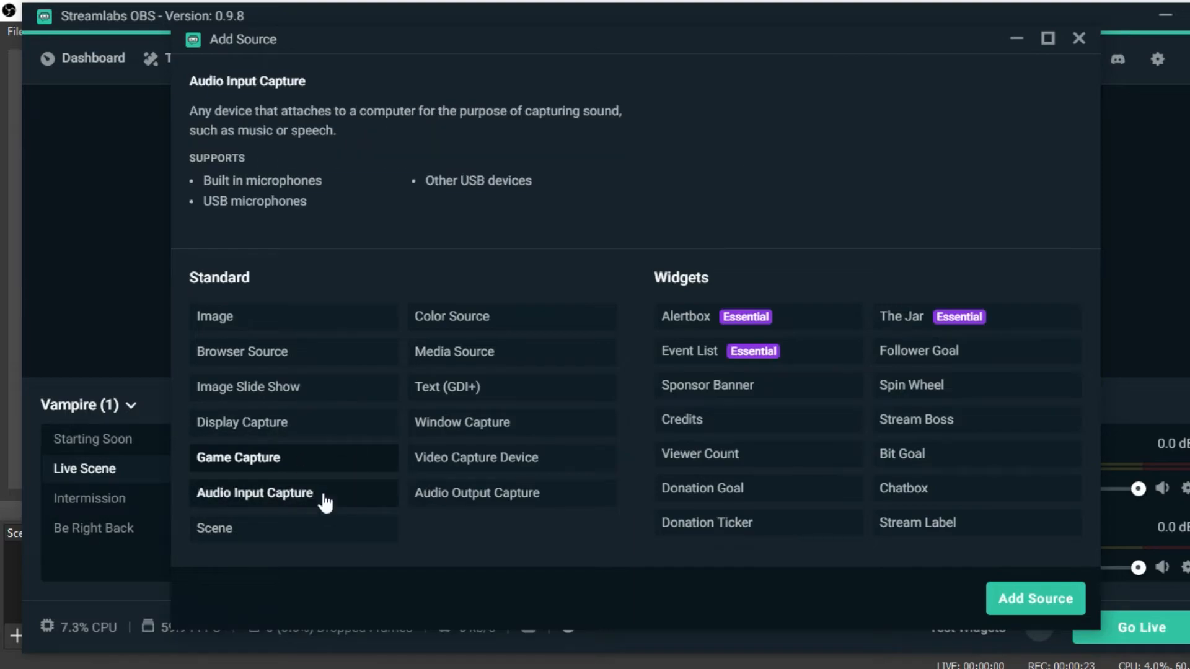
click(311, 529)
click(328, 496)
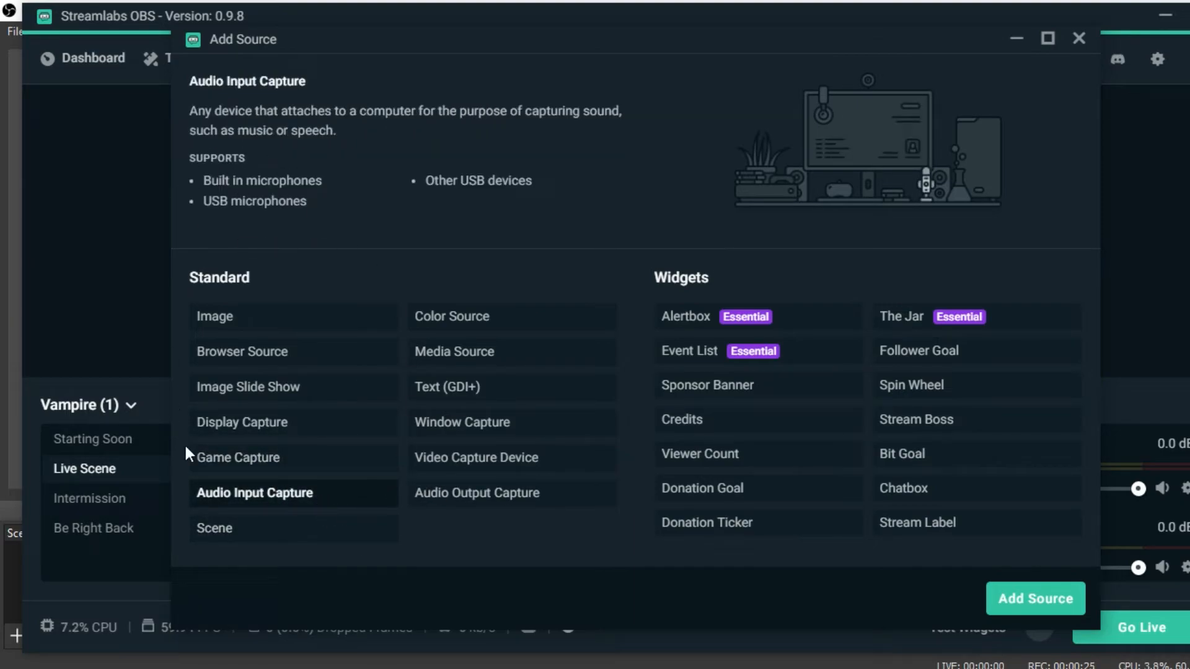
click(289, 536)
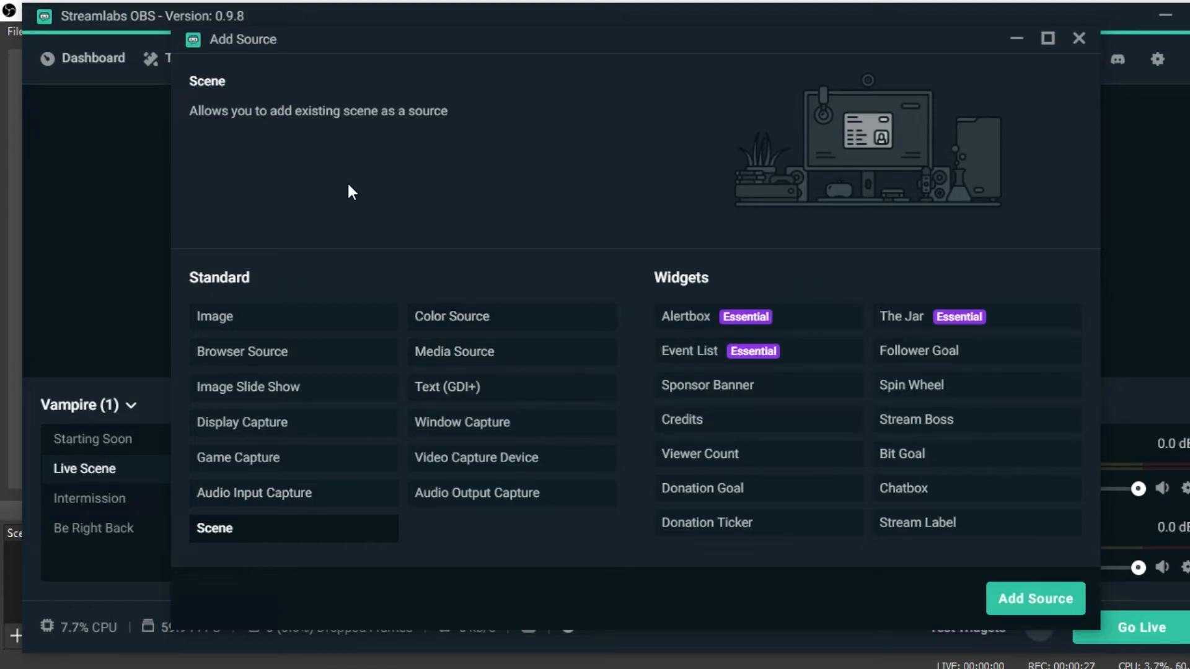
- Compare Color, Media, Text (GDI+), Window Capture and Audio Output Capture, then pick Video Capture Device
click(471, 323)
click(505, 363)
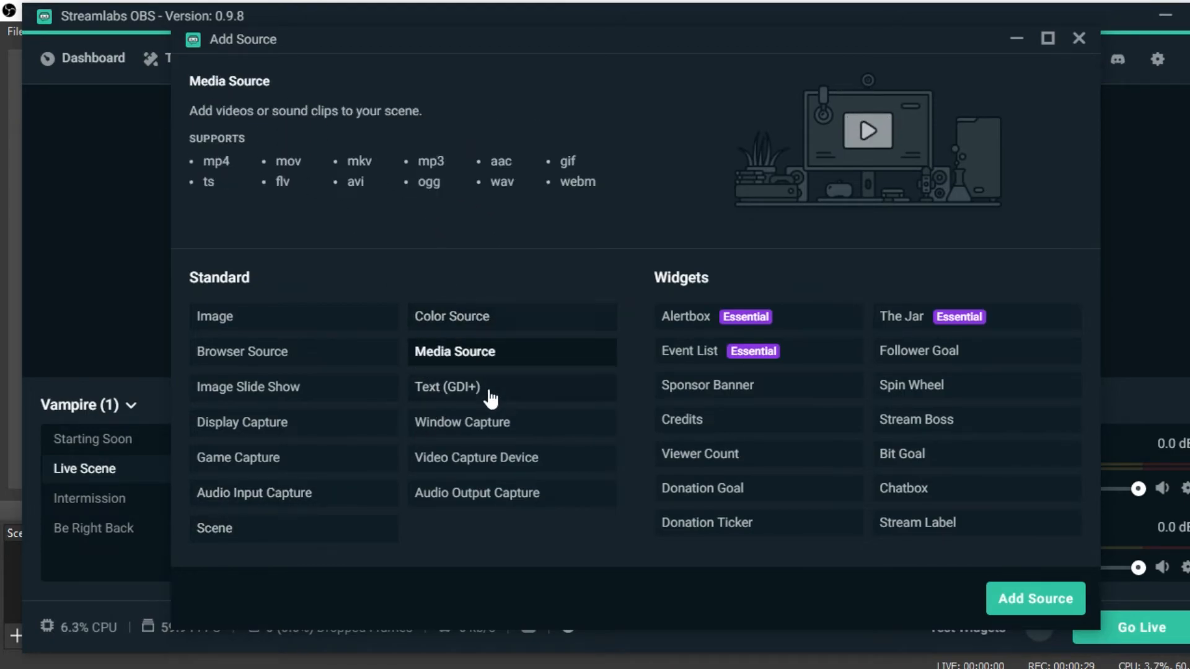
click(493, 396)
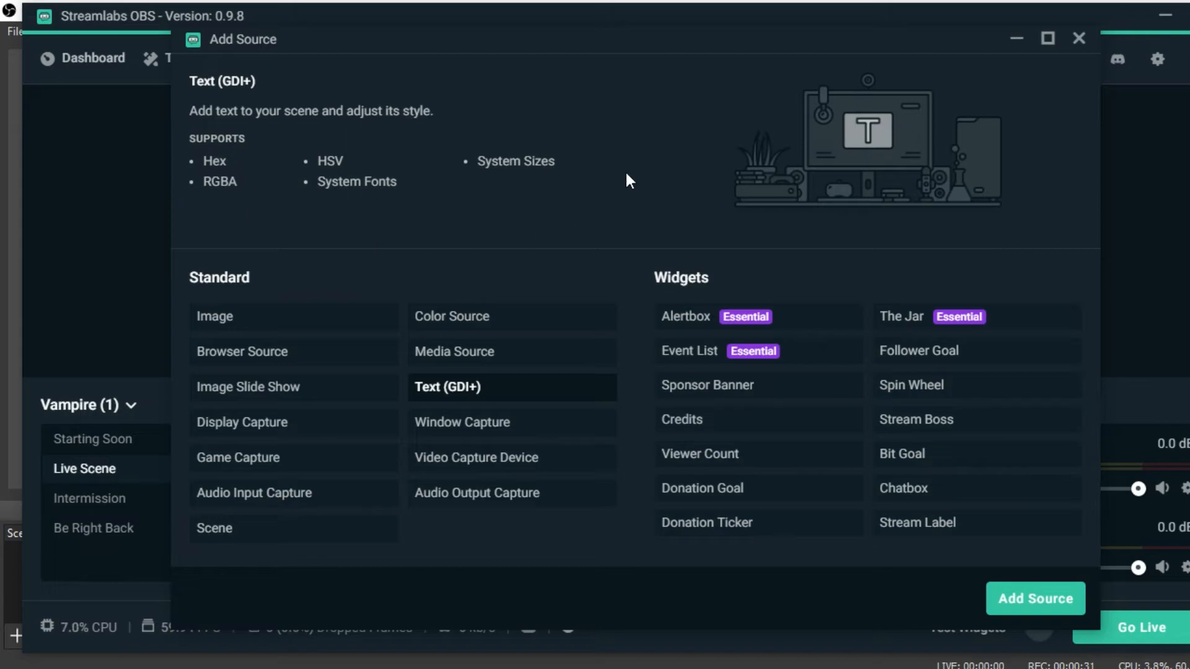
click(530, 423)
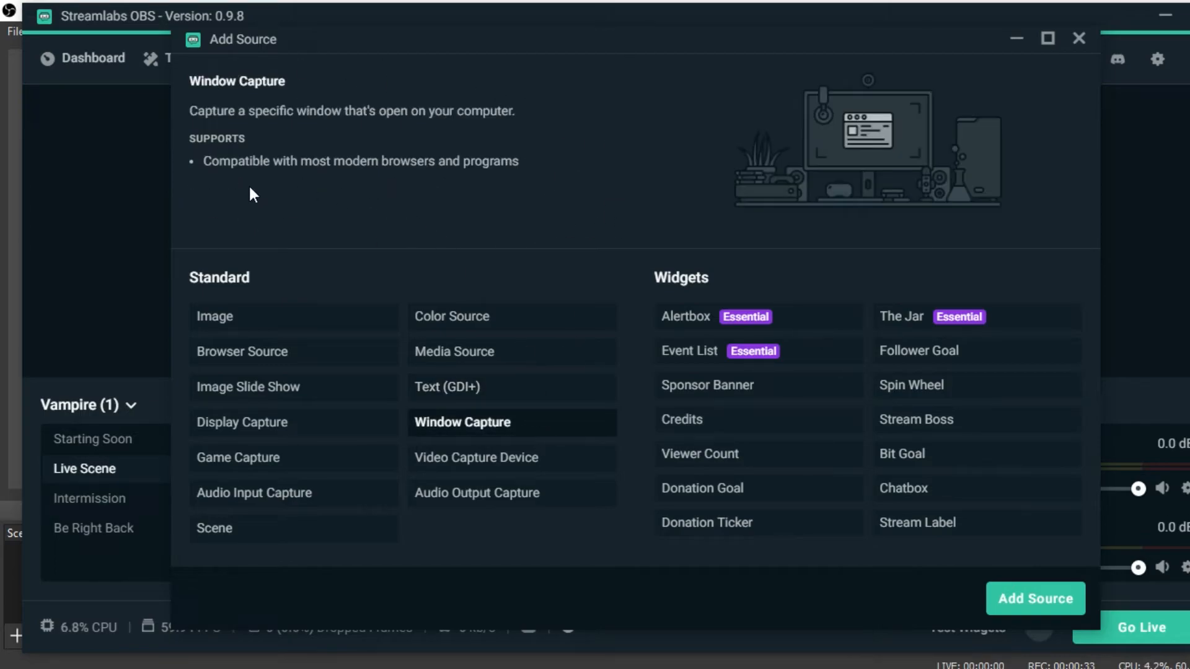
click(509, 468)
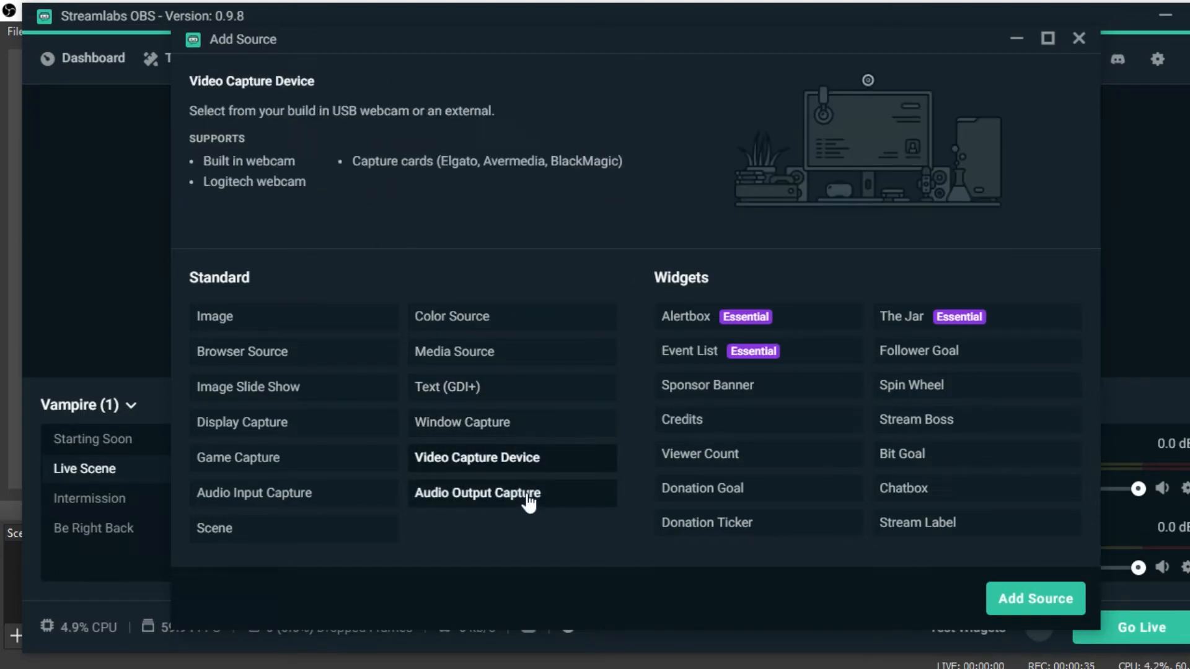
click(495, 499)
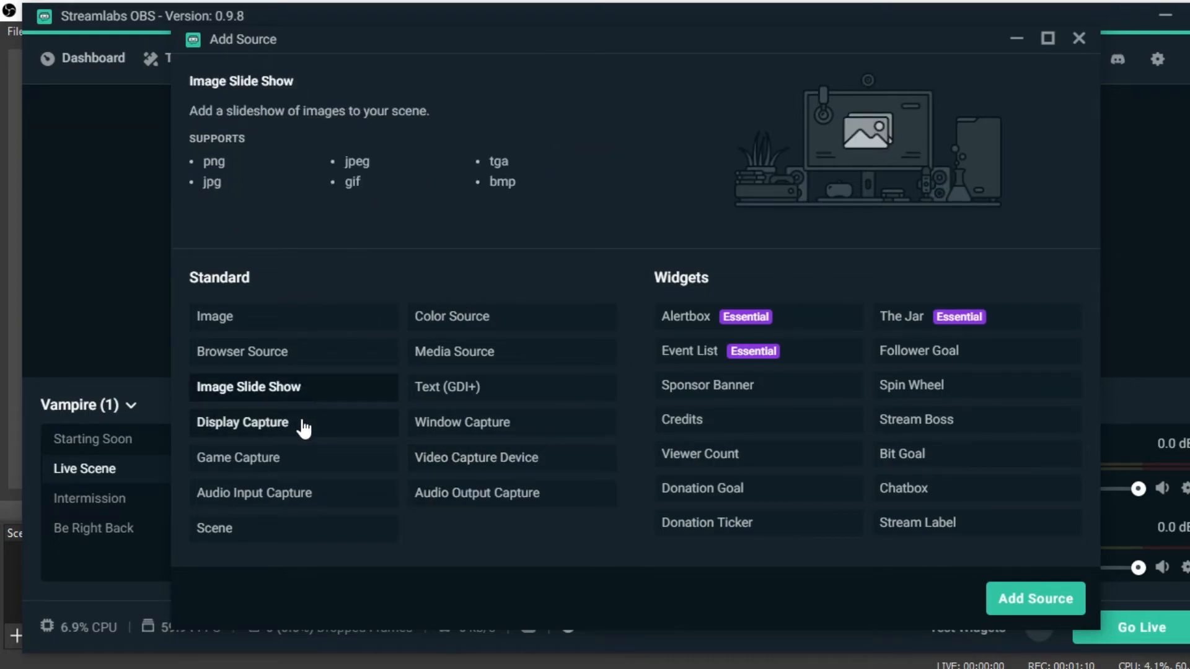
click(243, 431)
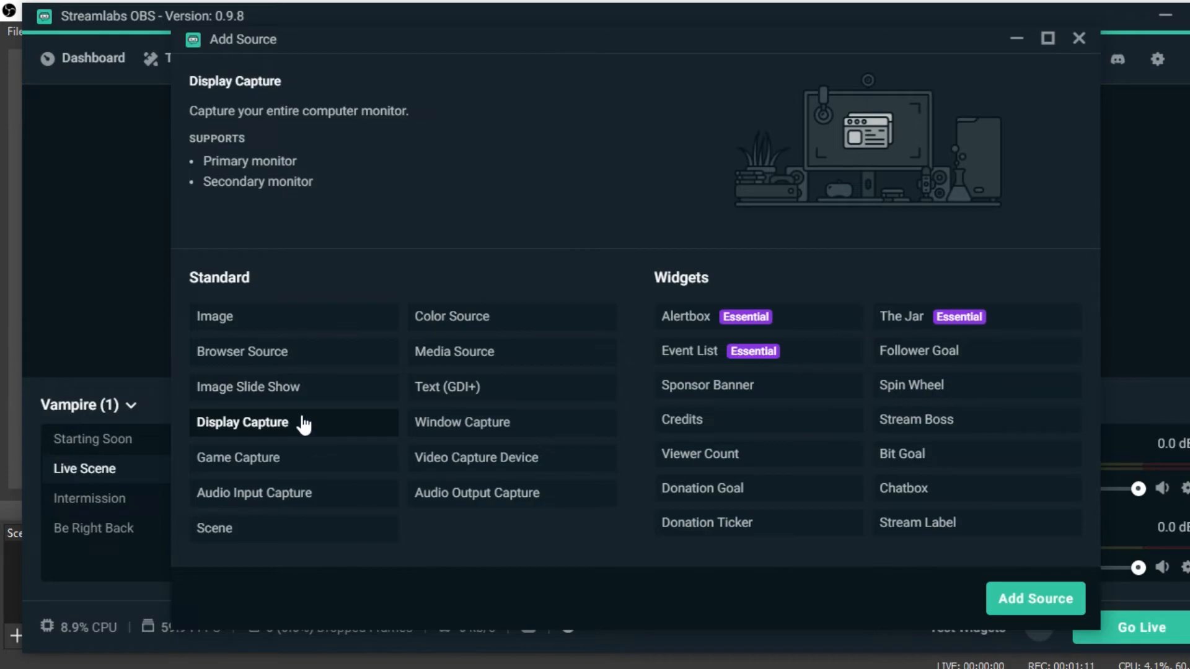
click(421, 462)
- Create a new Video Capture Device source using the Game Capture HD60 S as its device
click(1026, 597)
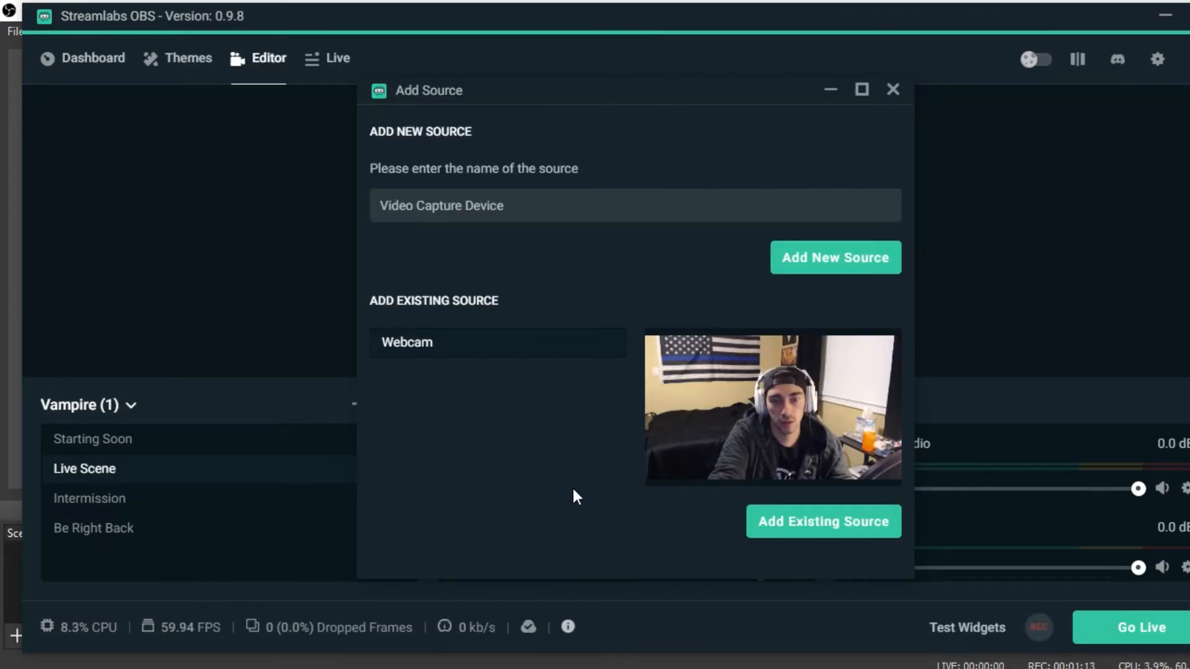
click(797, 263)
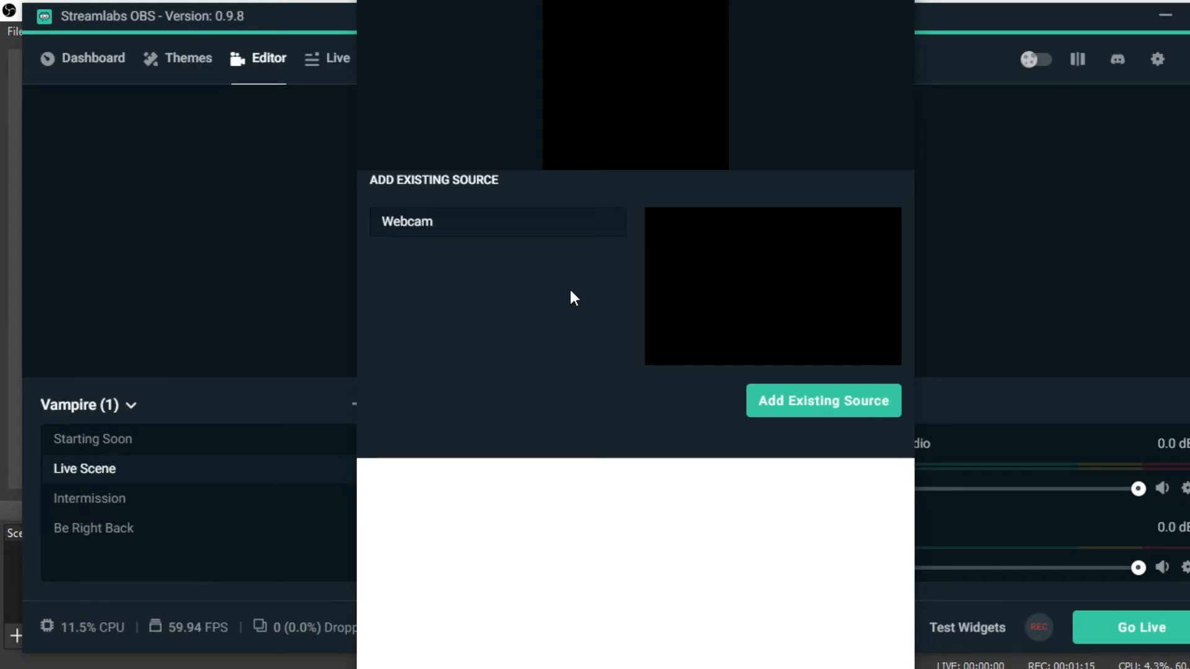
click(629, 205)
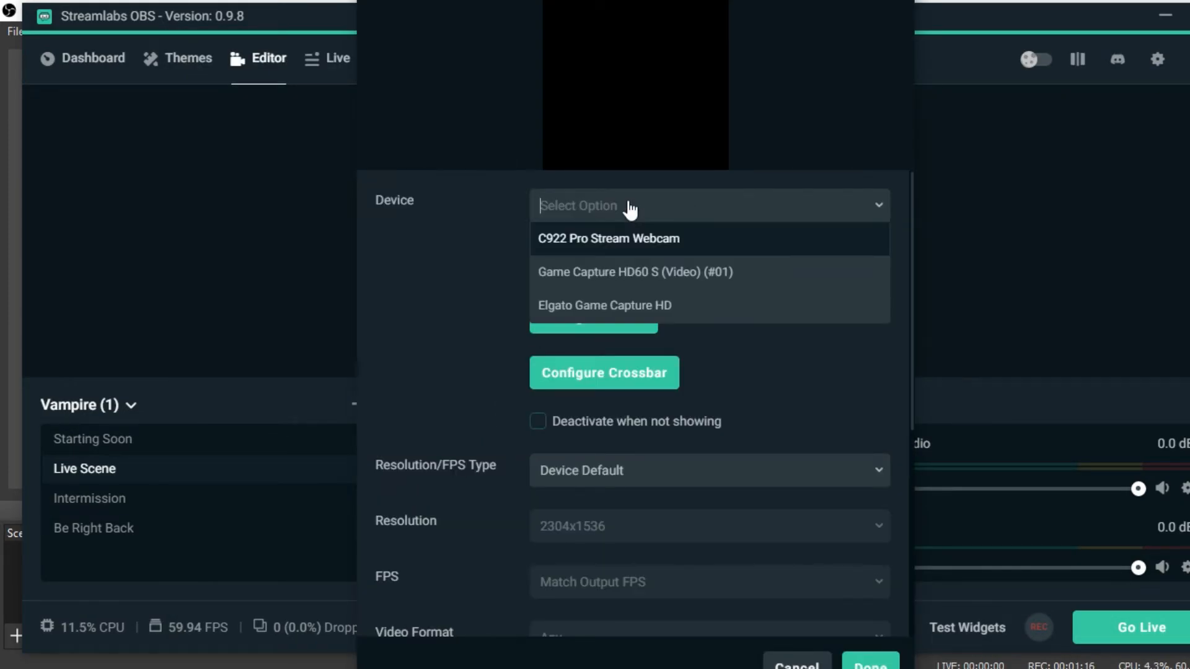
click(644, 272)
click(595, 220)
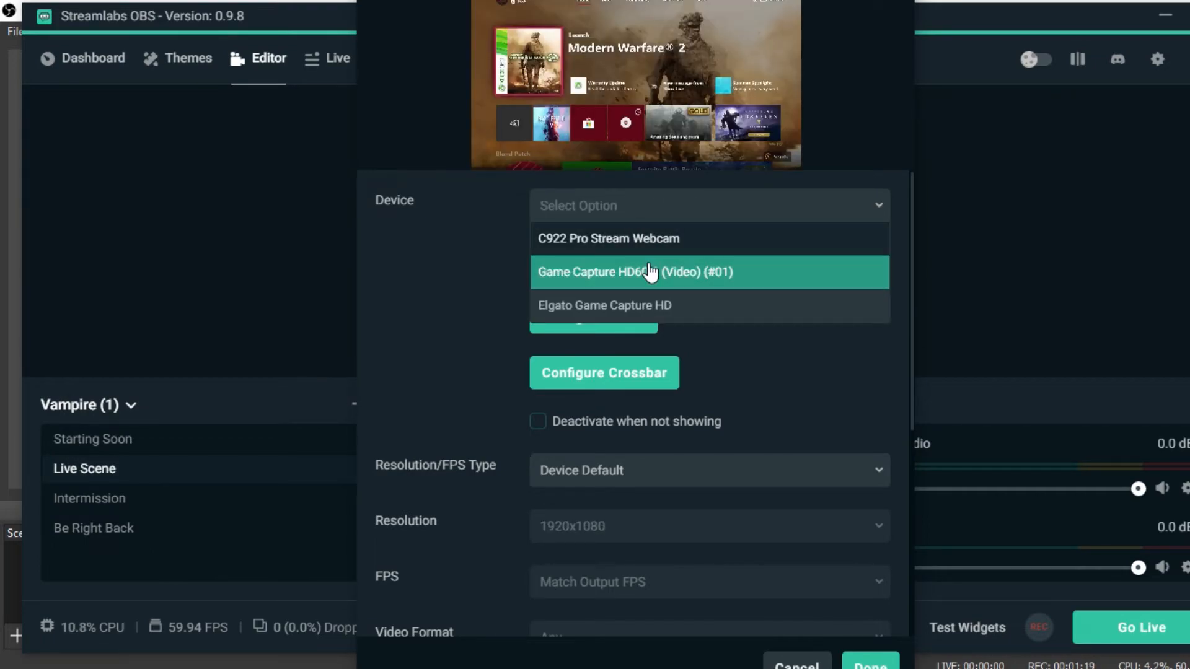
click(650, 273)
scroll(789, 507, down, 3)
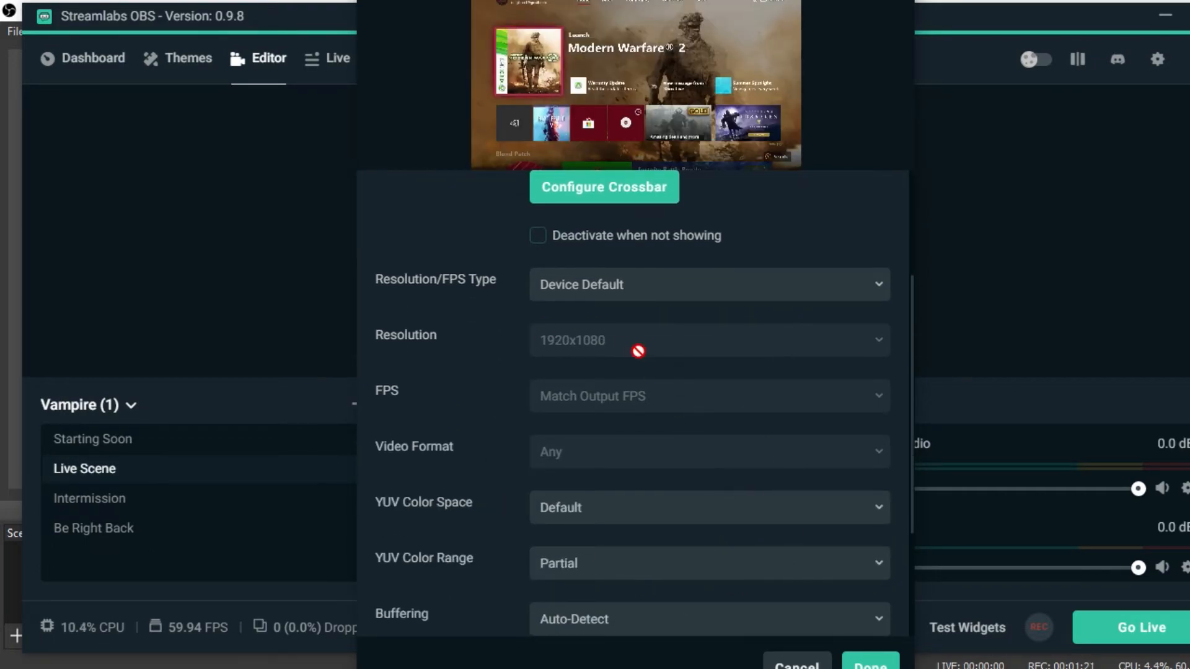
scroll(512, 491, down, 3)
scroll(571, 513, up, 6)
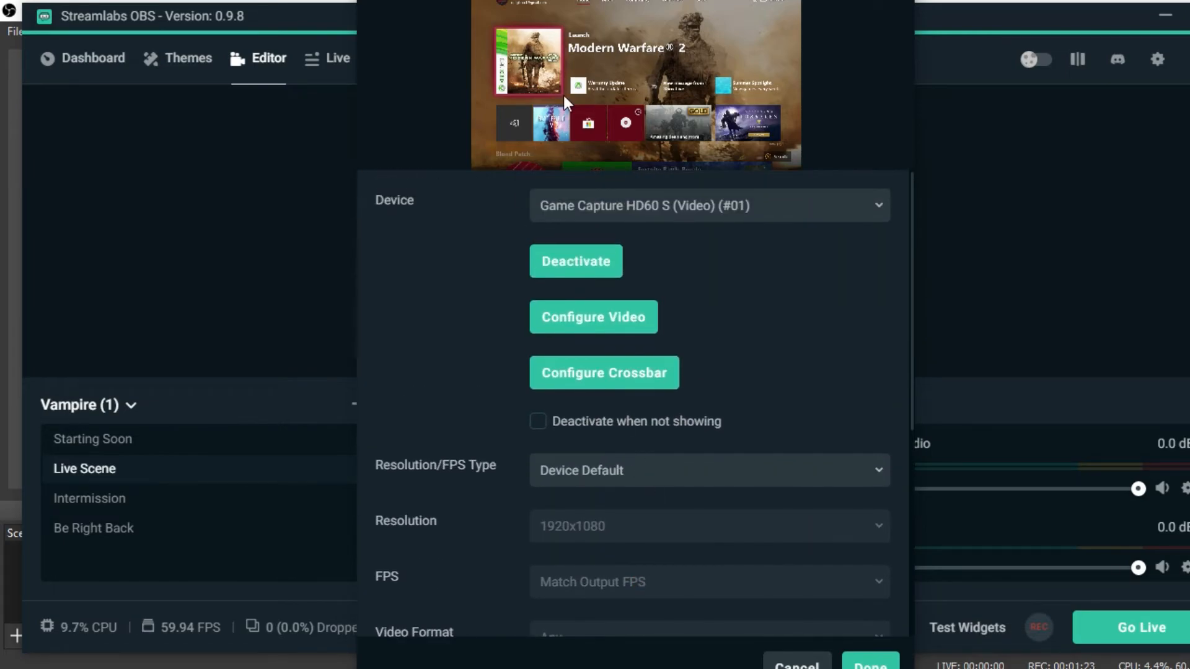
- Save the HD60 S source and drag Video Capture Device below the Header and webcam overlay layers
click(871, 663)
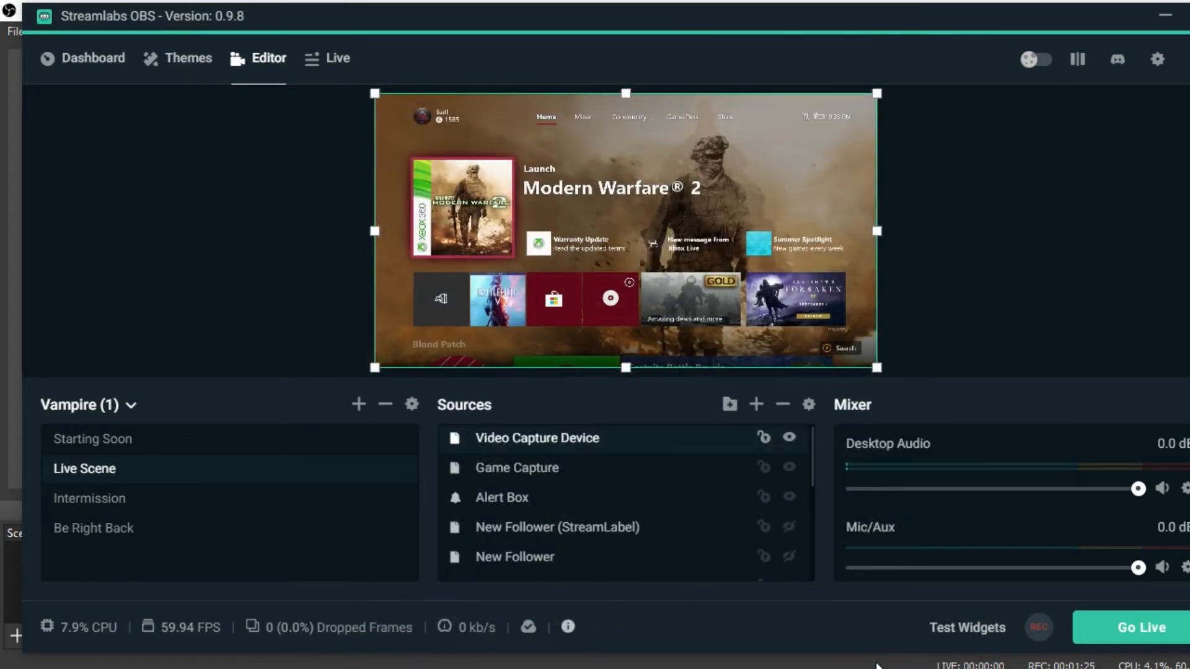
scroll(619, 499, down, 5)
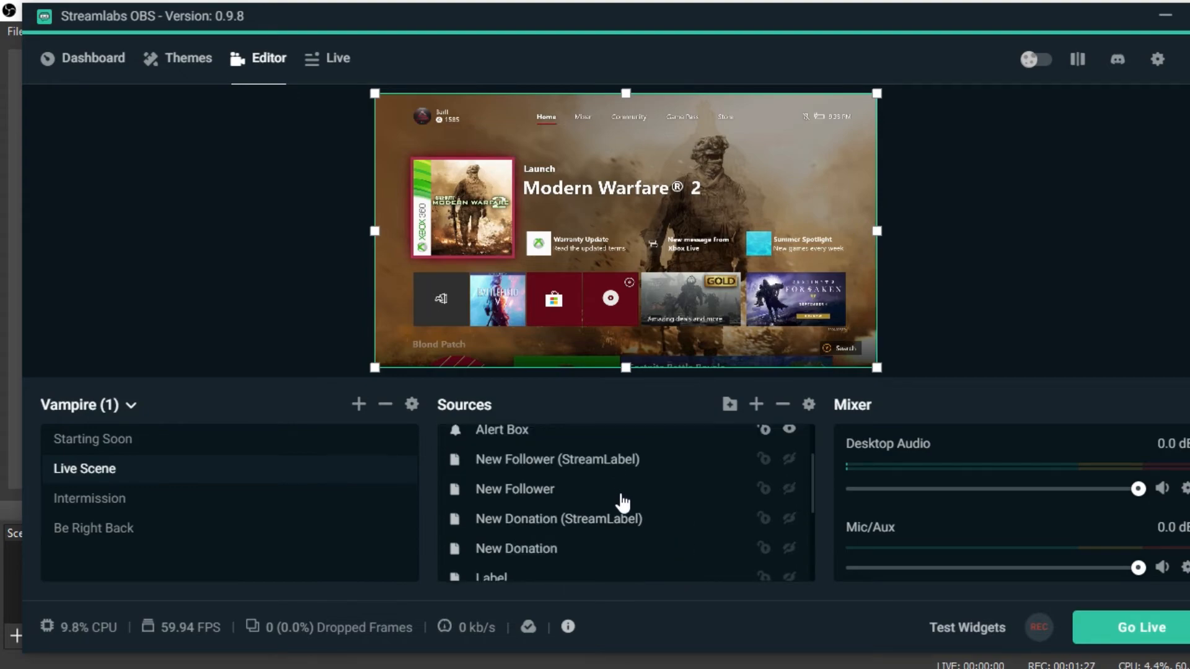
scroll(638, 550, up, 5)
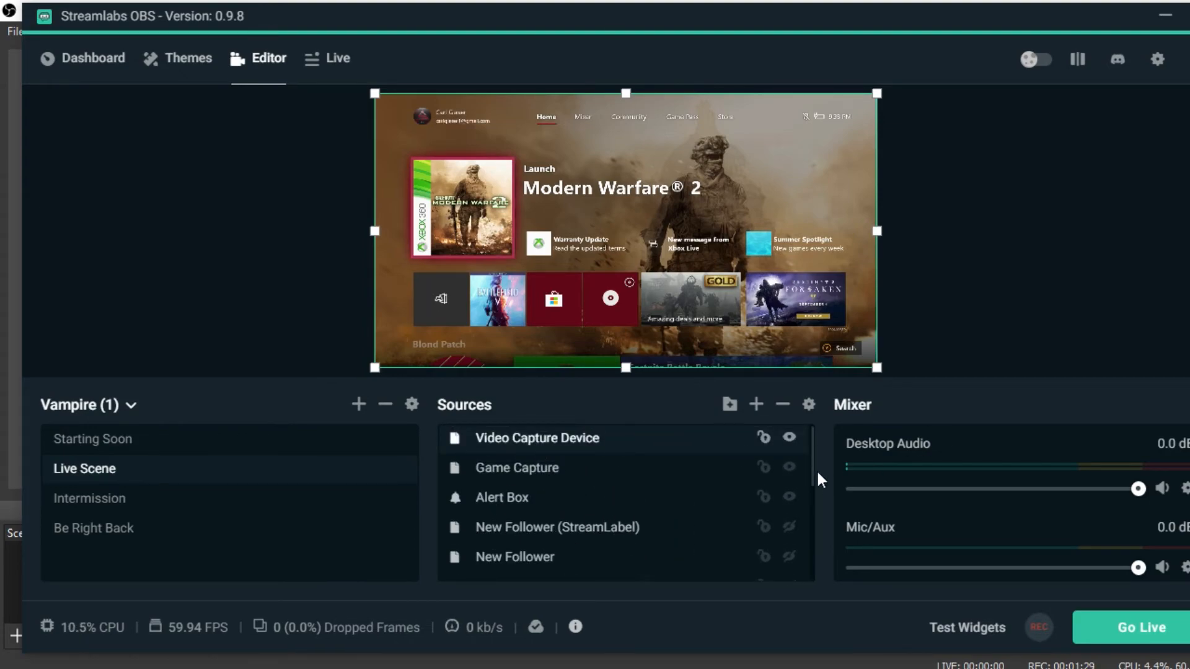
drag(810, 454, 752, 566)
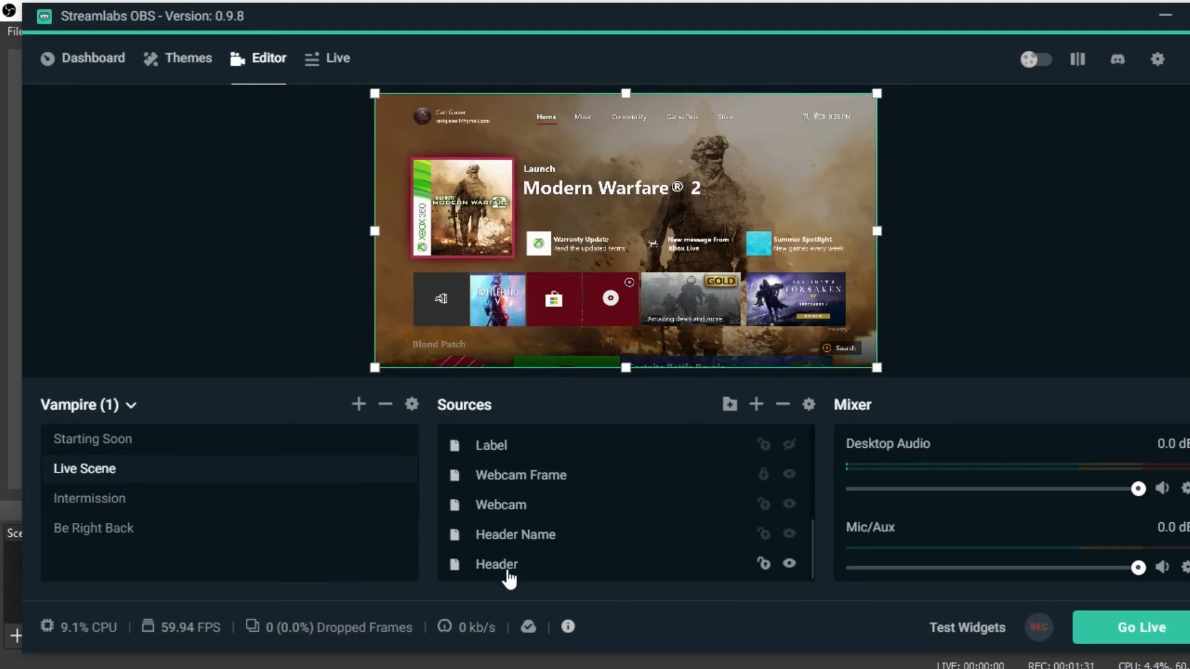
drag(814, 531, 816, 395)
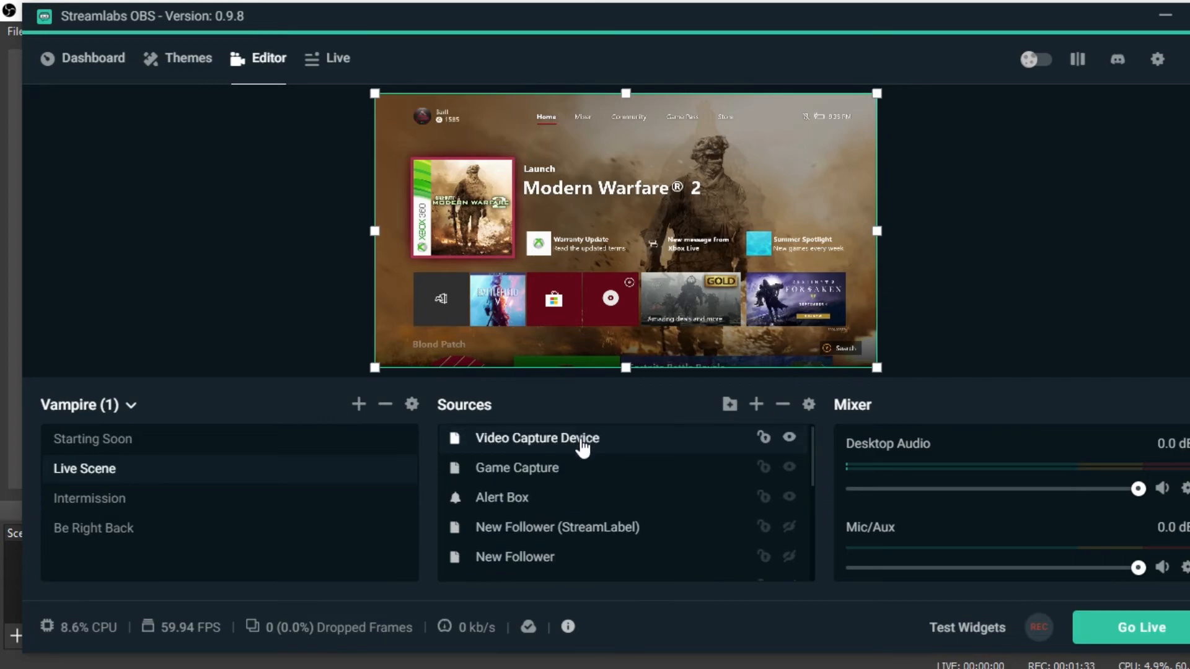
scroll(583, 443, down, 5)
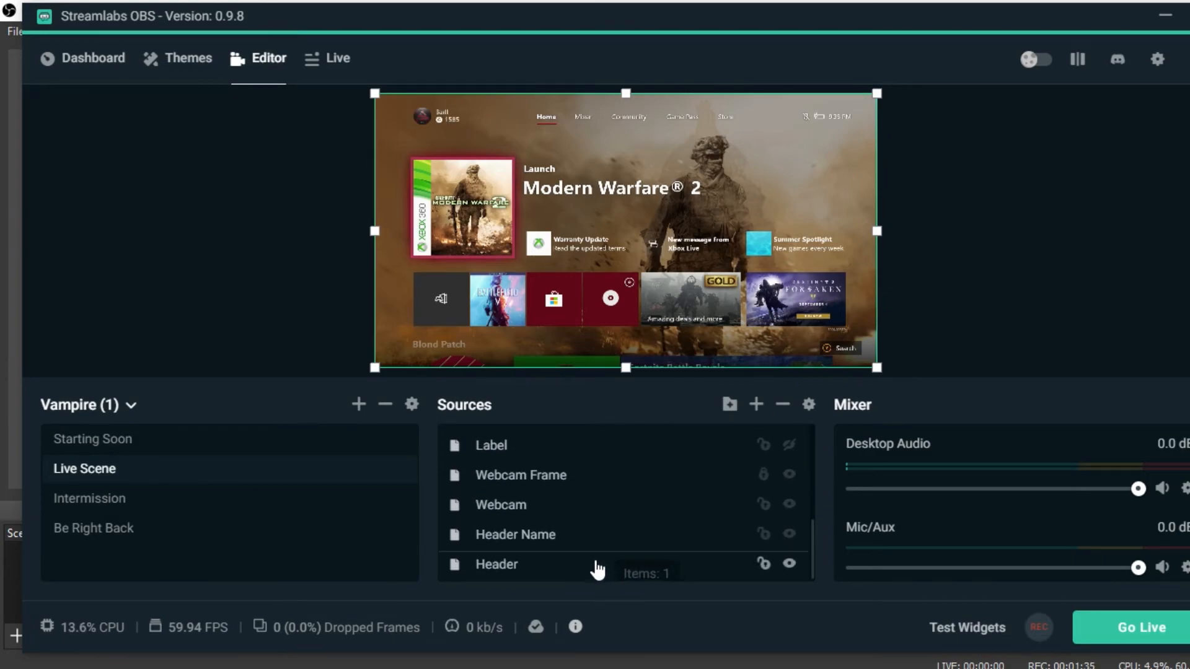
drag(527, 563, 518, 524)
click(965, 212)
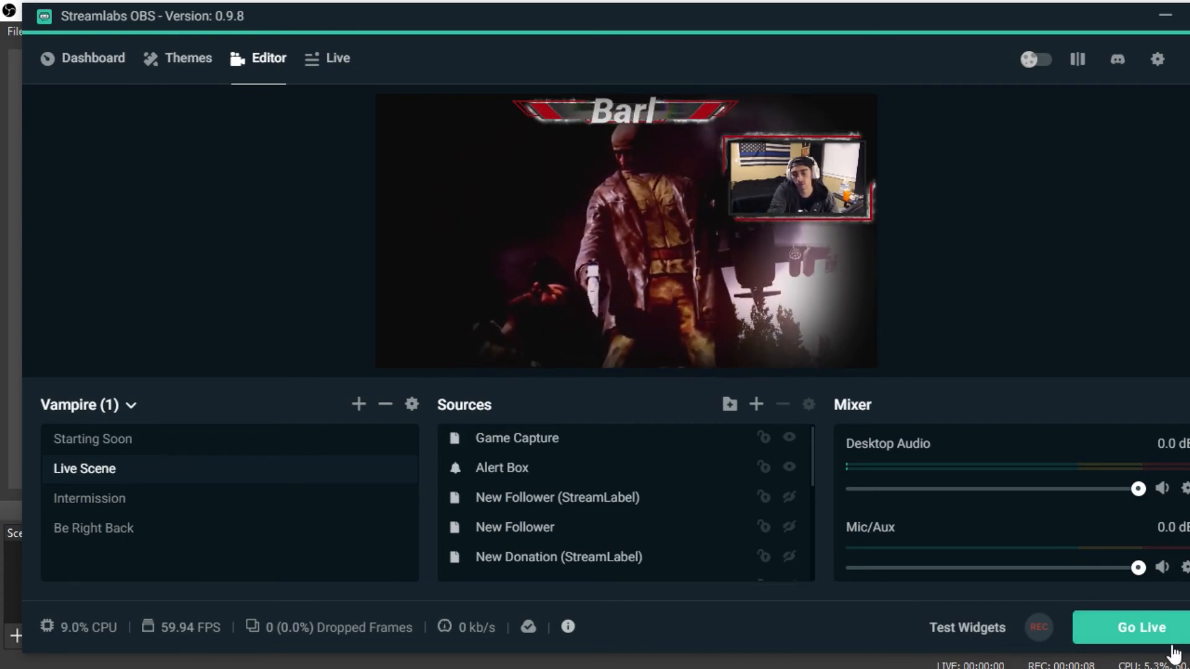
- Start Go Live and set the stream's game to Modern Warfare 2
click(1121, 635)
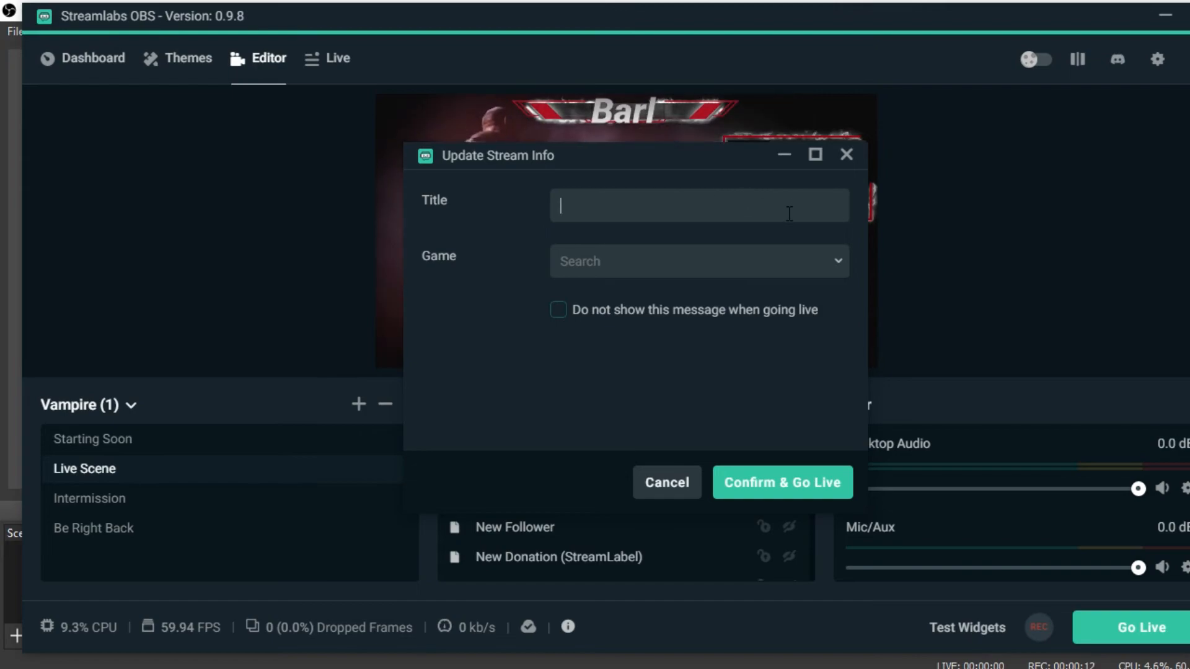
click(830, 268)
text(call of)
key(BackSpace)
key(BackSpace)
key(BackSpace)
key(BackSpace)
key(BackSpace)
key(BackSpace)
key(BackSpace)
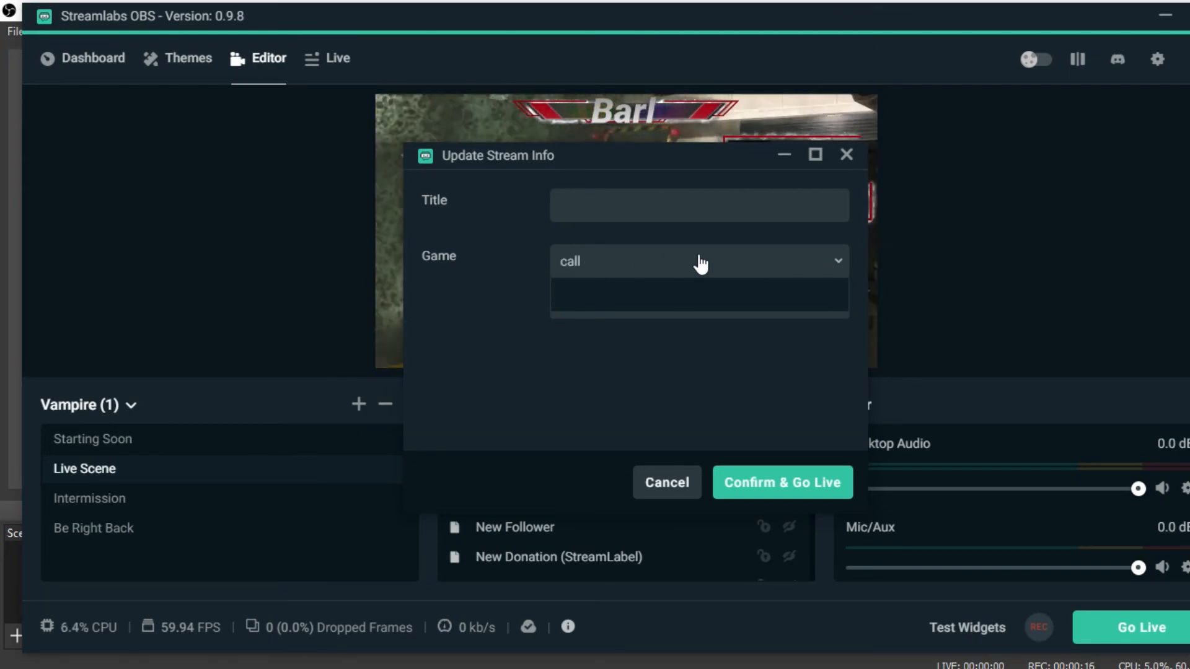
text(modern)
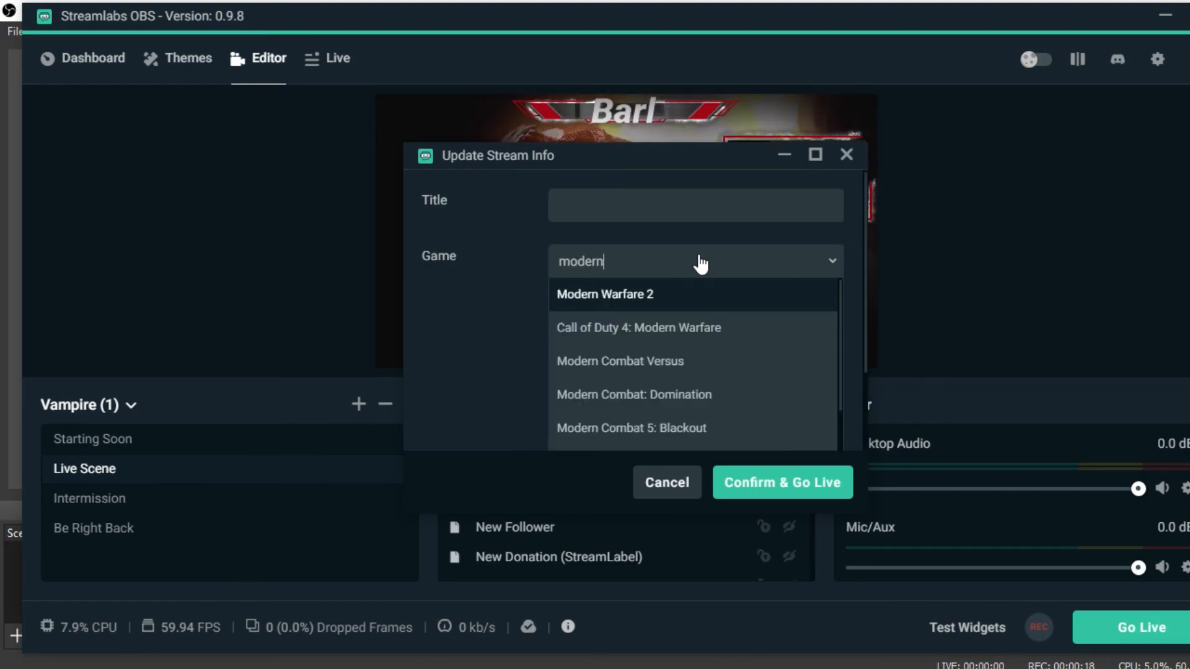
key(Return)
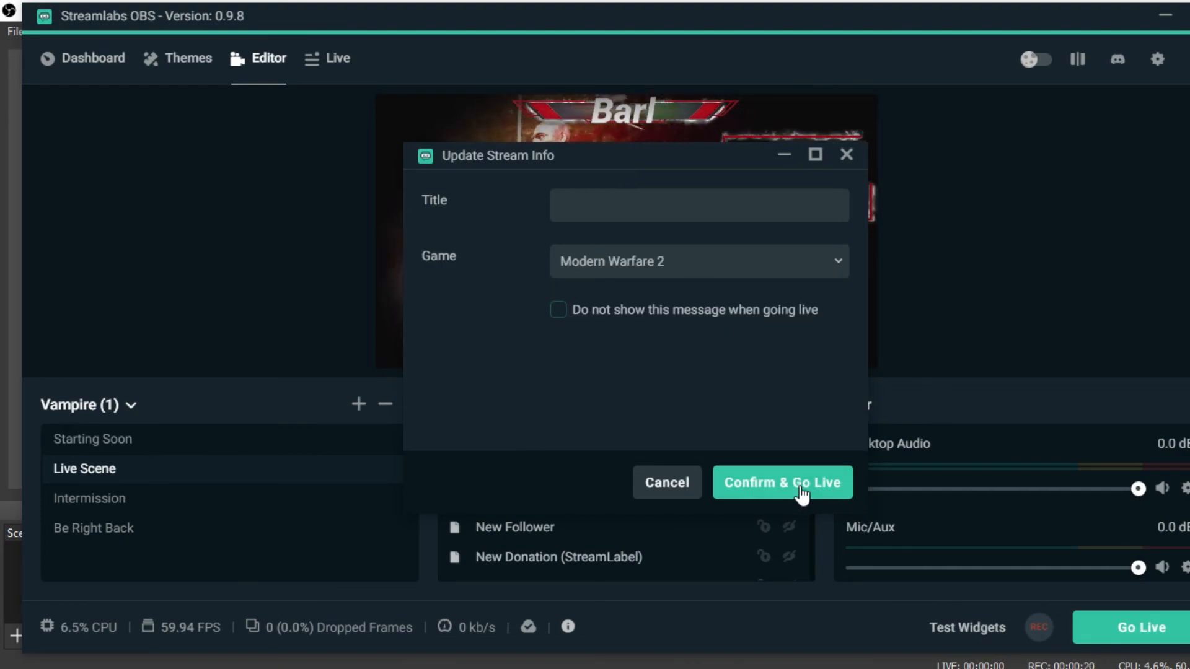
- Title the stream 'Playing with viewers' and confirm the stream info
click(614, 209)
text(PLa)
key(BackSpace)
key(BackSpace)
text(la)
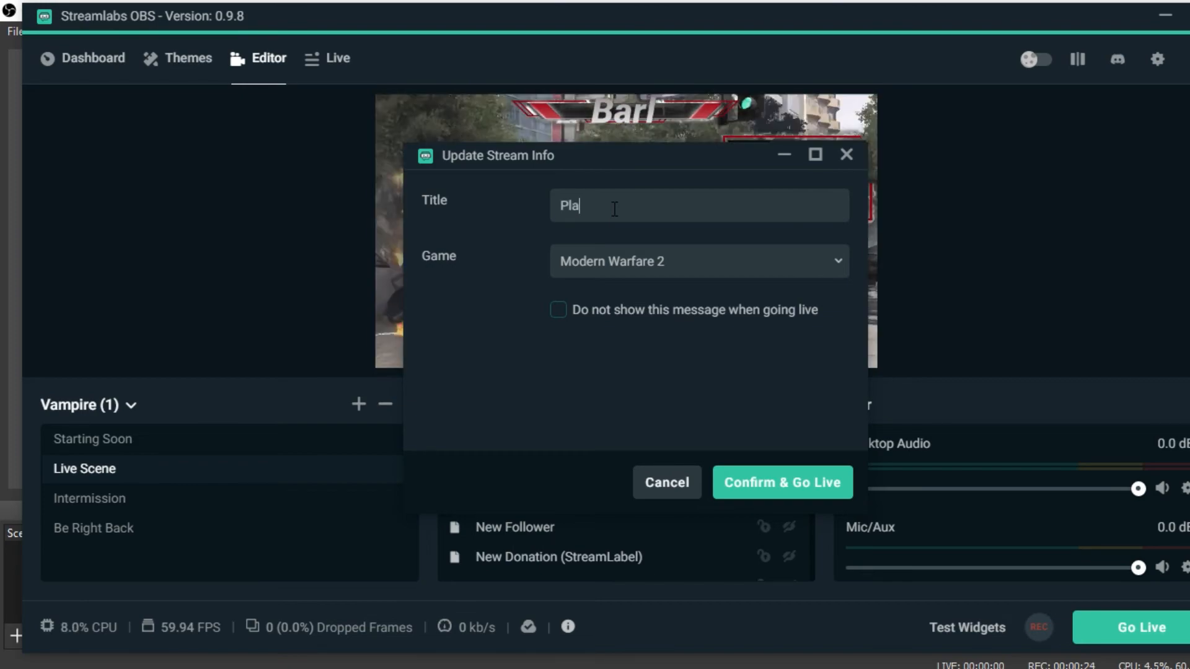
text(ying with viewers)
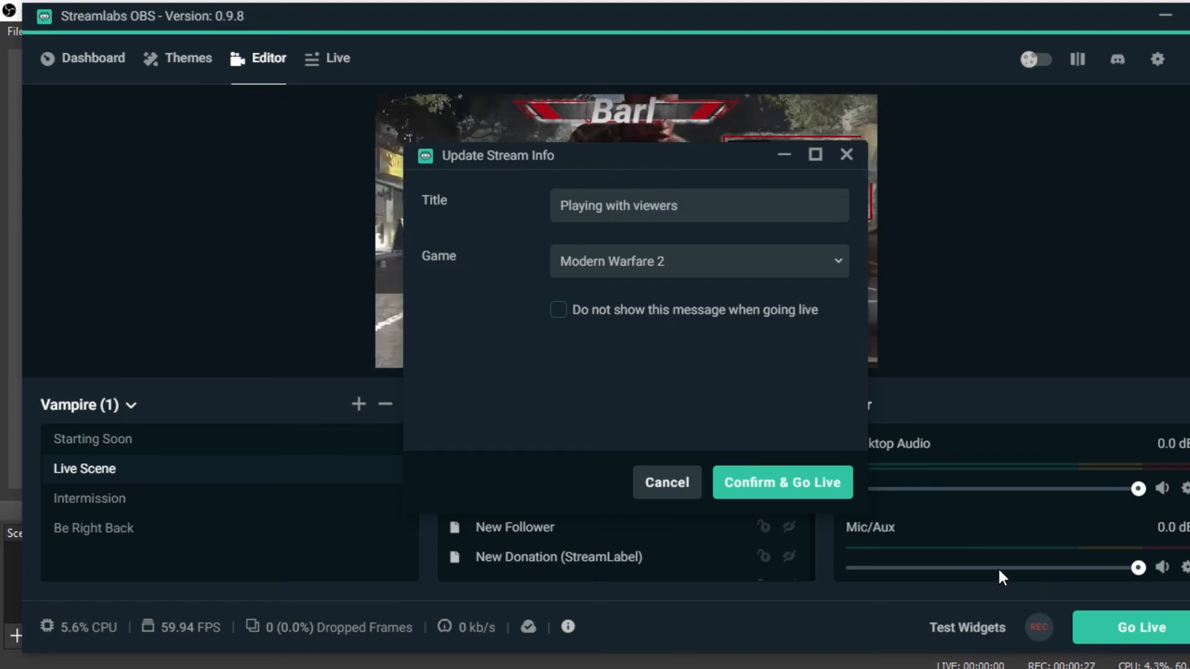
click(807, 484)
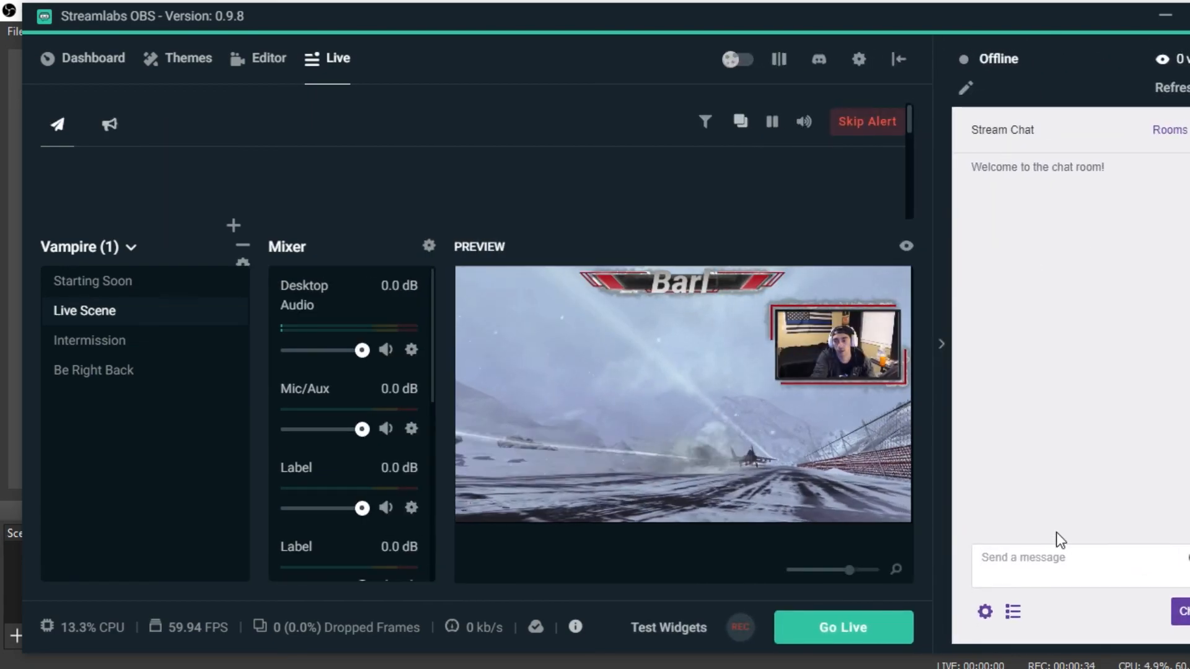
- Test typing in the stream chat box, then clear the test text
click(1078, 566)
text(djghsejgoys)
key(BackSpace)
key(BackSpace)
key(BackSpace)
key(BackSpace)
key(BackSpace)
key(BackSpace)
key(BackSpace)
key(BackSpace)
key(BackSpace)
key(BackSpace)
key(BackSpace)
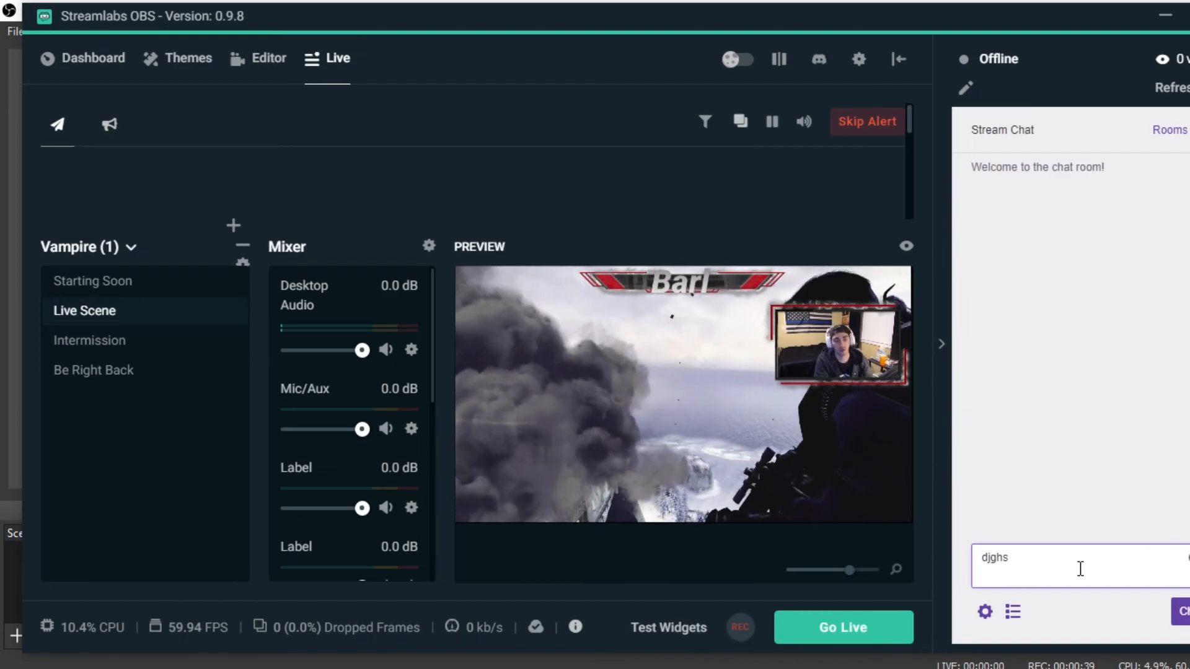
- Preview the Starting Soon, Intermission and Be Right Back scenes, then return to Live Scene
click(146, 280)
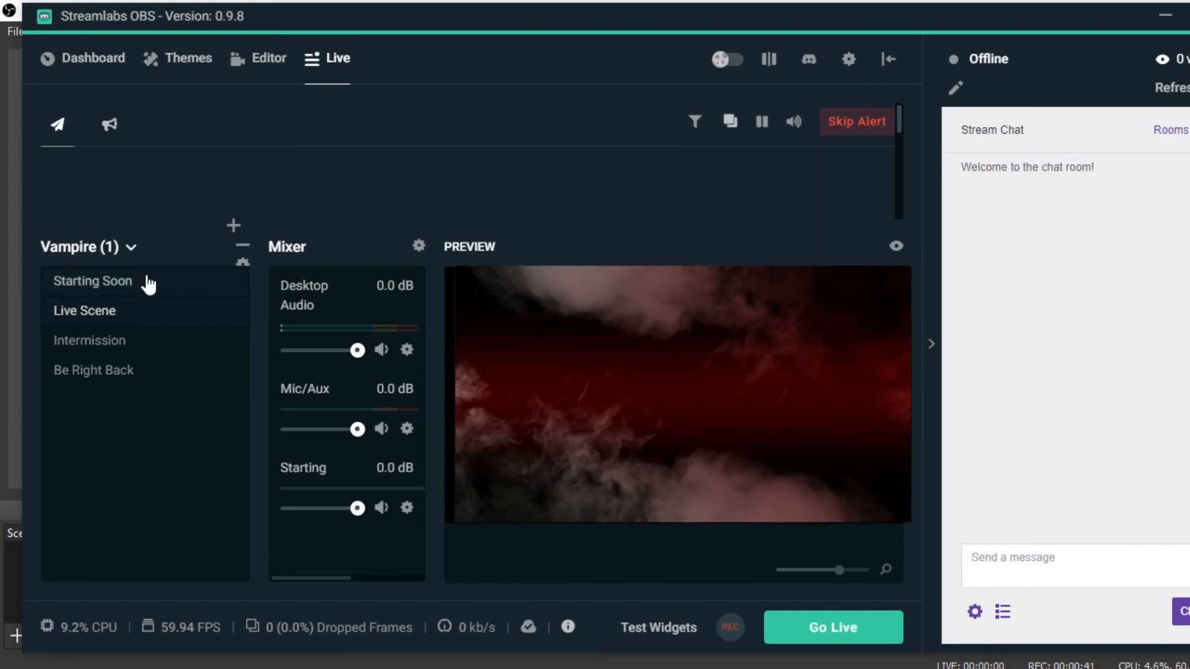
click(138, 342)
click(142, 371)
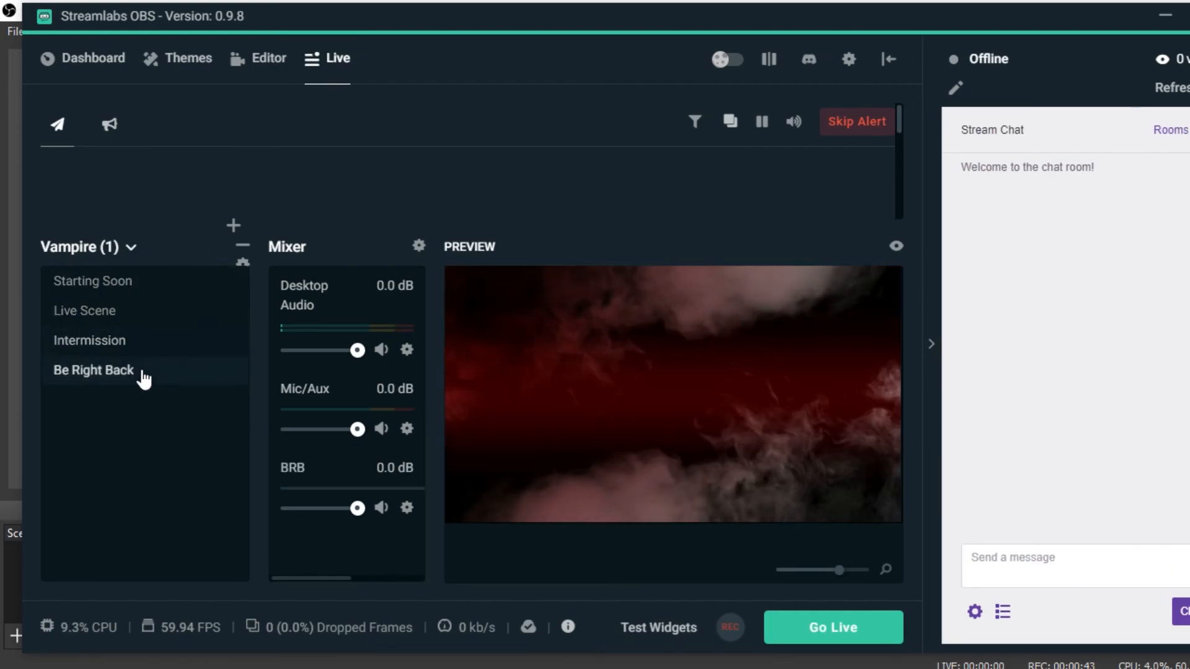
click(144, 312)
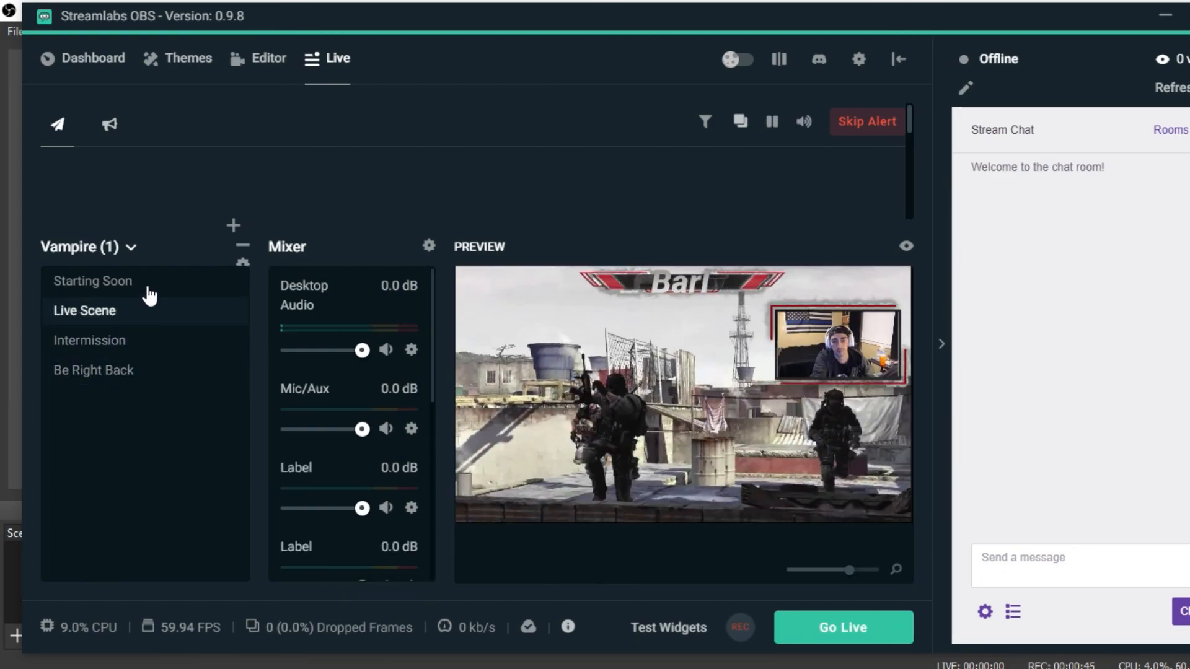